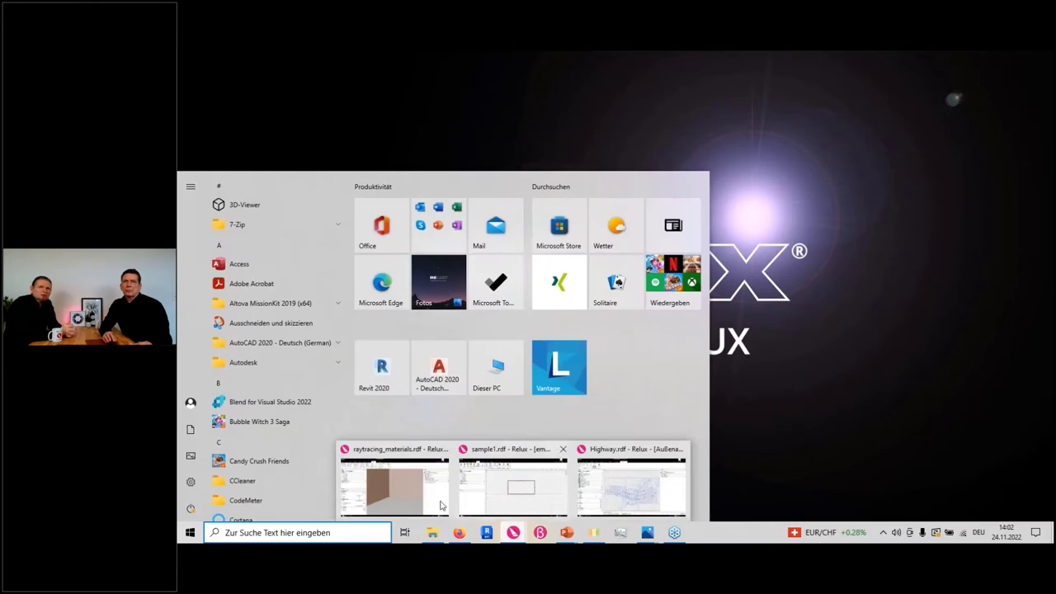
Step: Bring the sample1 project forward, recentre its floor plan, and switch to the 3D view
left_click(501, 495)
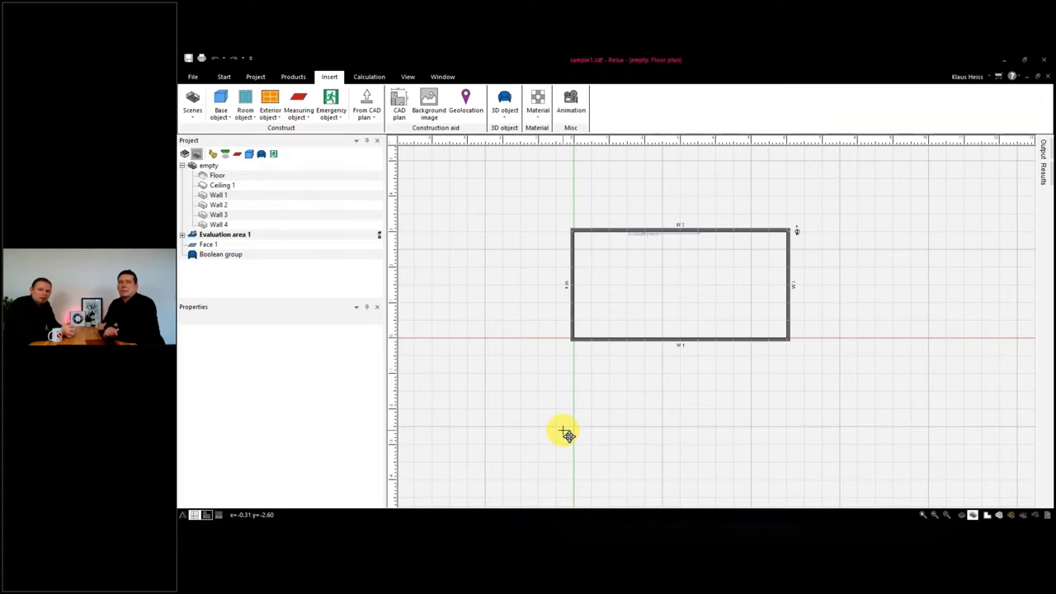
scroll(636, 341, "up", 2)
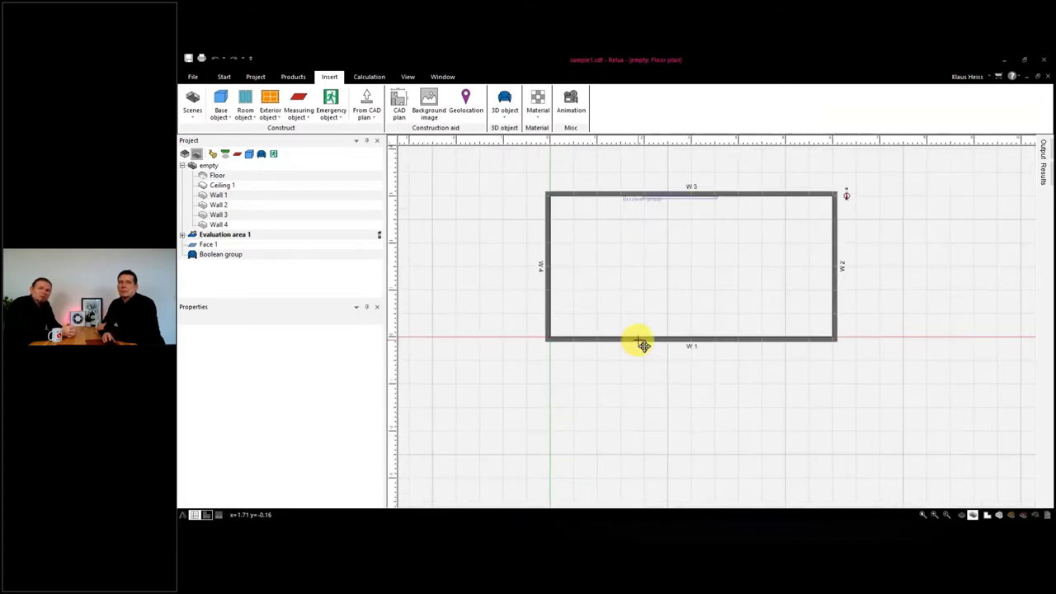
middle_click_drag(635, 341, 622, 424)
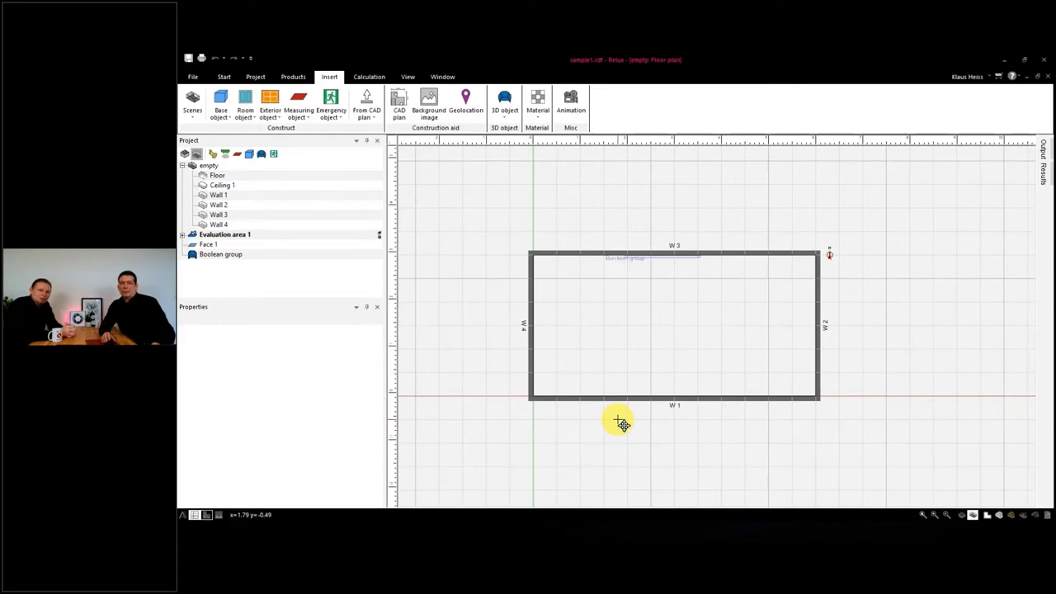
key("F3")
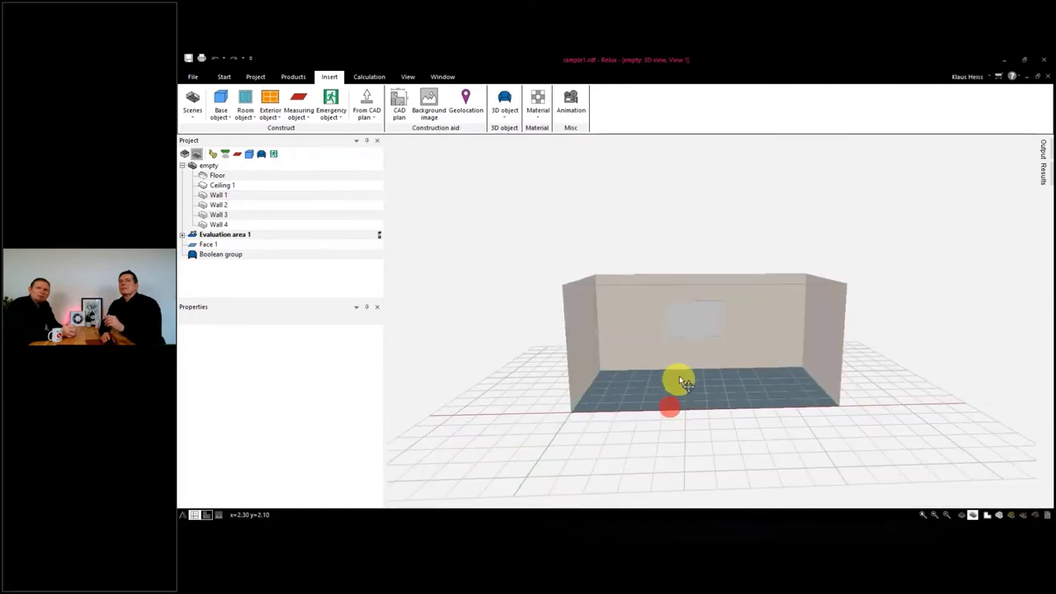
Step: Zoom in and orbit the 3D camera until the back wall and tiled floor fill the view
scroll(683, 376, "up", 2)
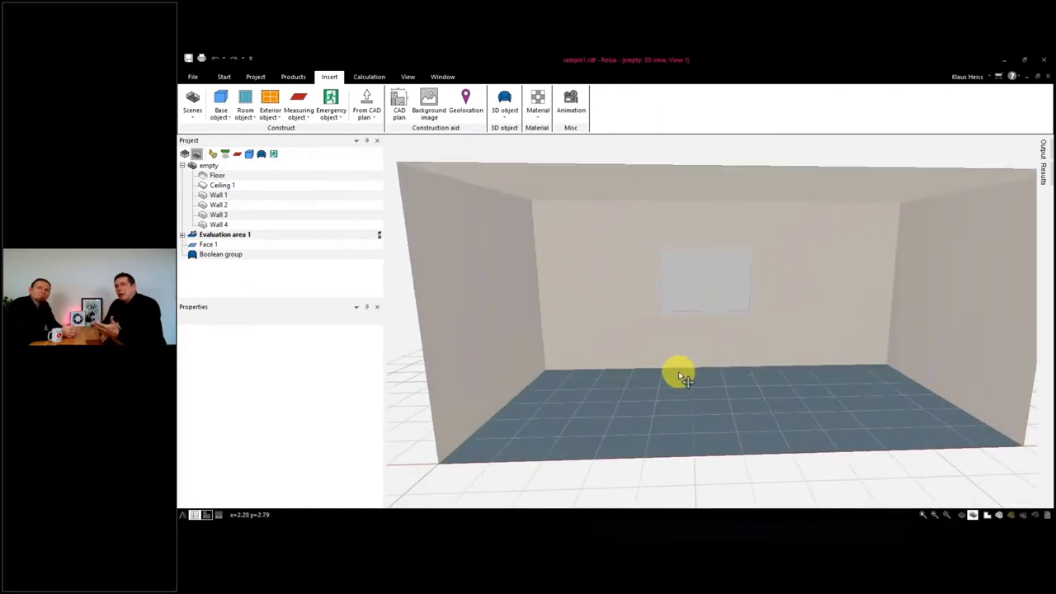
mouse_move(677, 376)
middle_mouse_down()
mouse_move(821, 378)
mouse_move(665, 382)
middle_mouse_up()
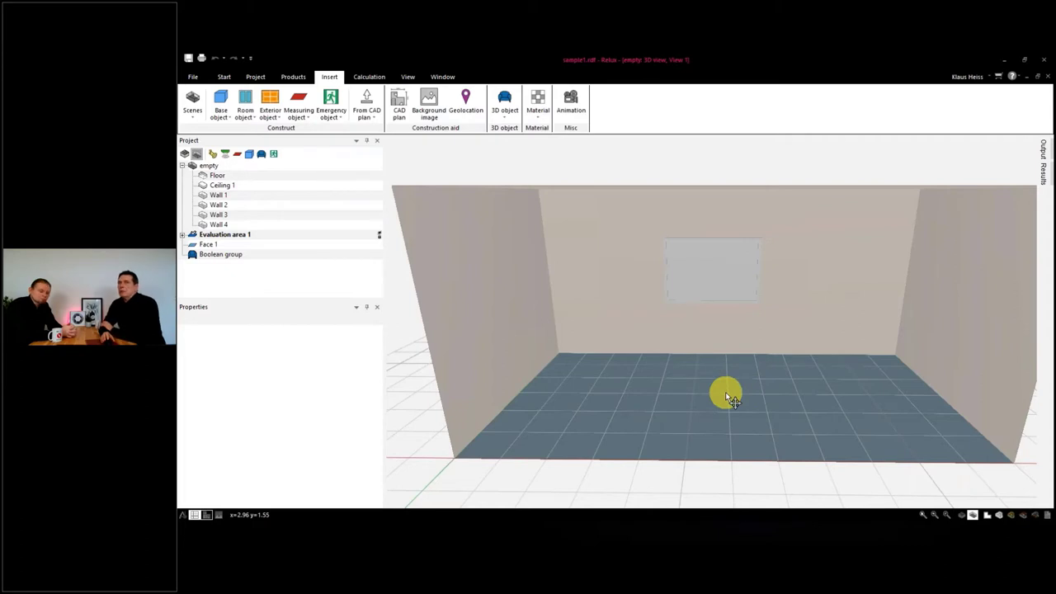
middle_click_drag(724, 394, 702, 405)
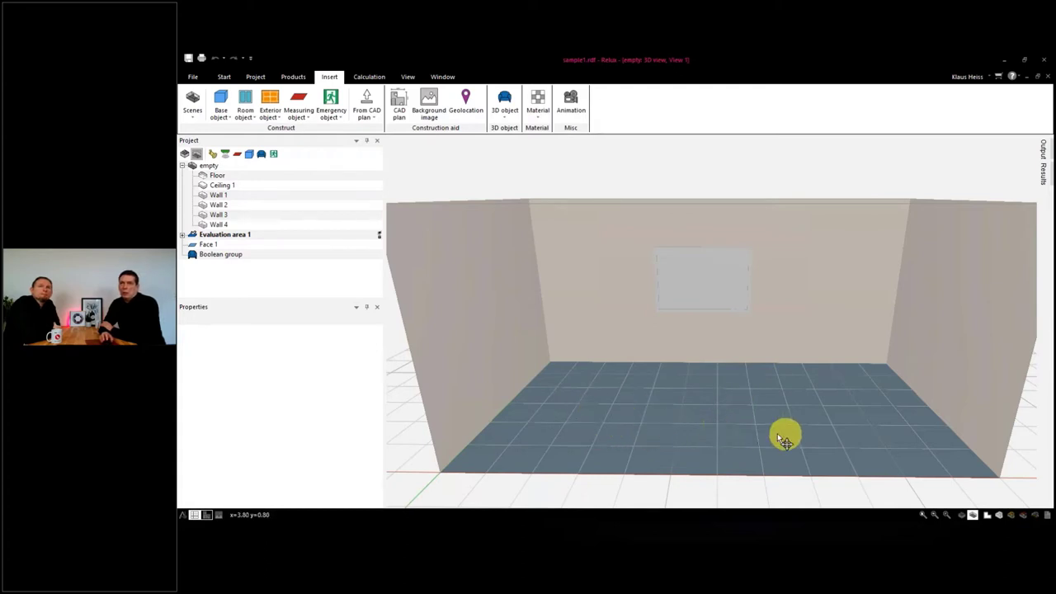
Step: Show the Floor's material reflectances, then review default material values (frame 50, sill 20, handle 30) unchanged
left_click(217, 176)
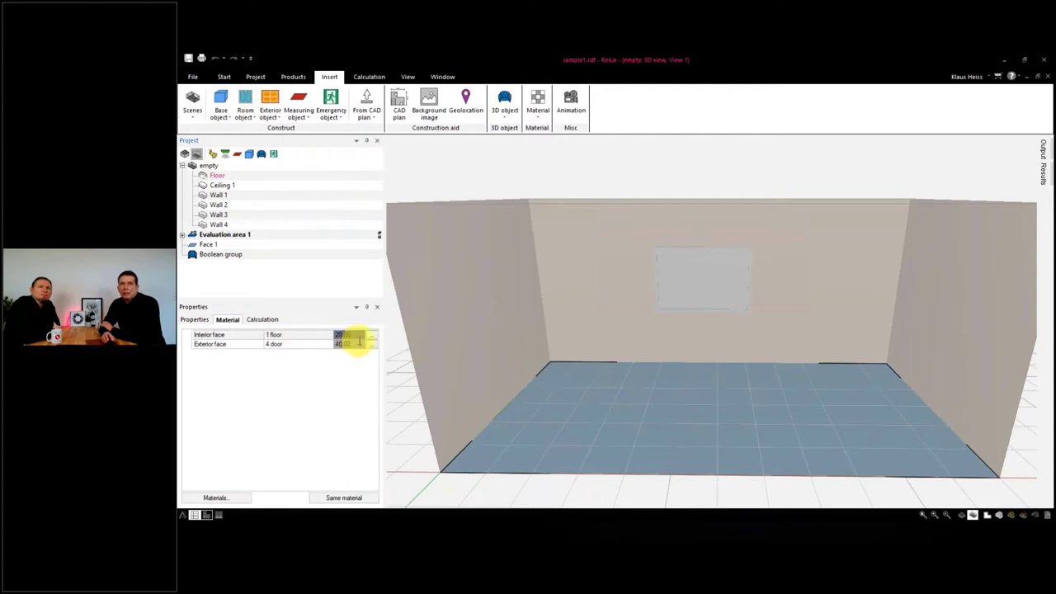
left_click_drag(342, 337, 354, 345)
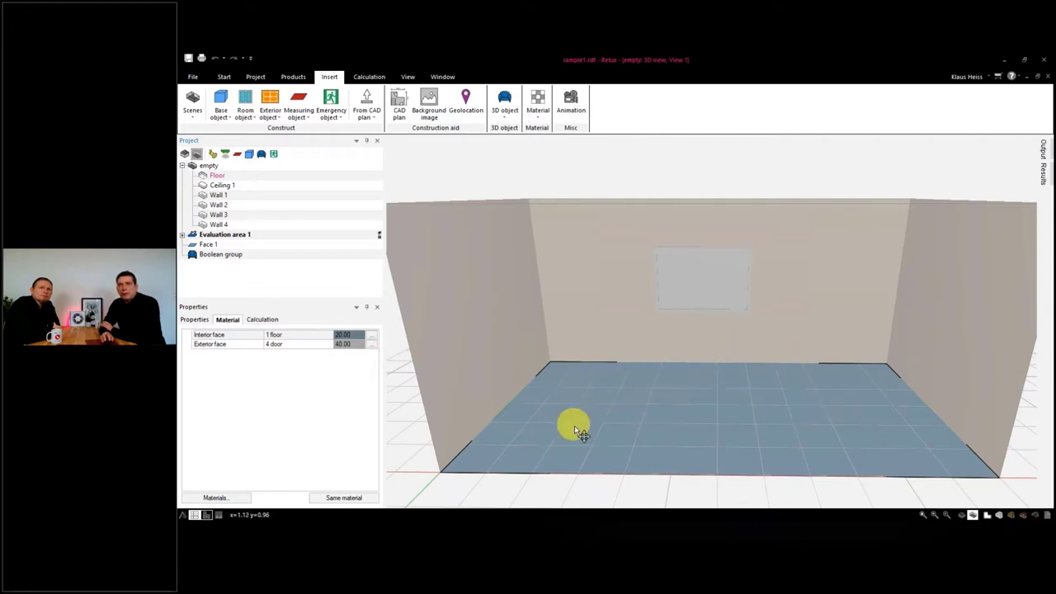
left_click(188, 77)
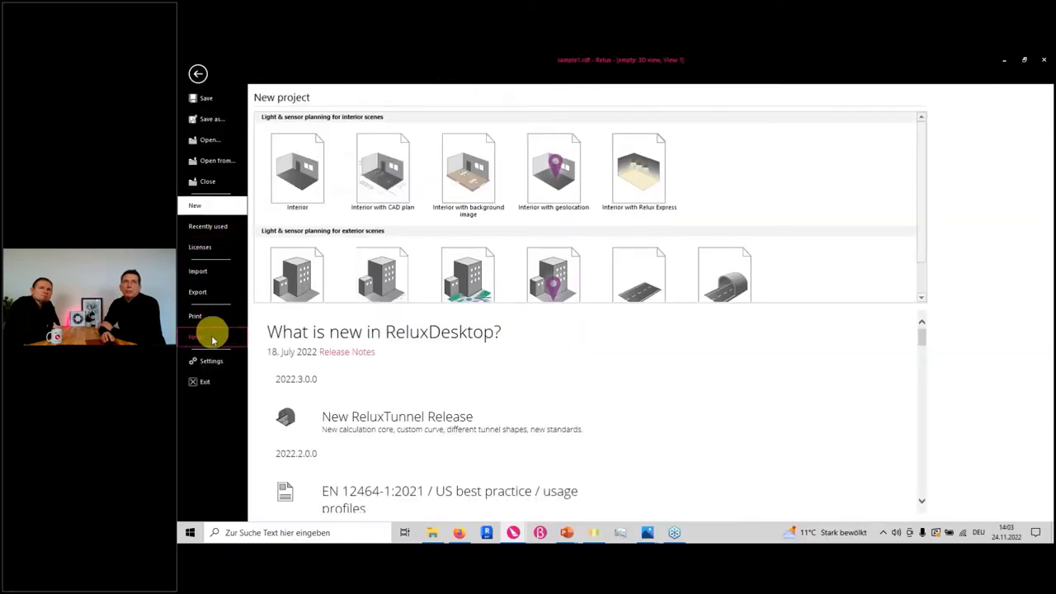
left_click(209, 360)
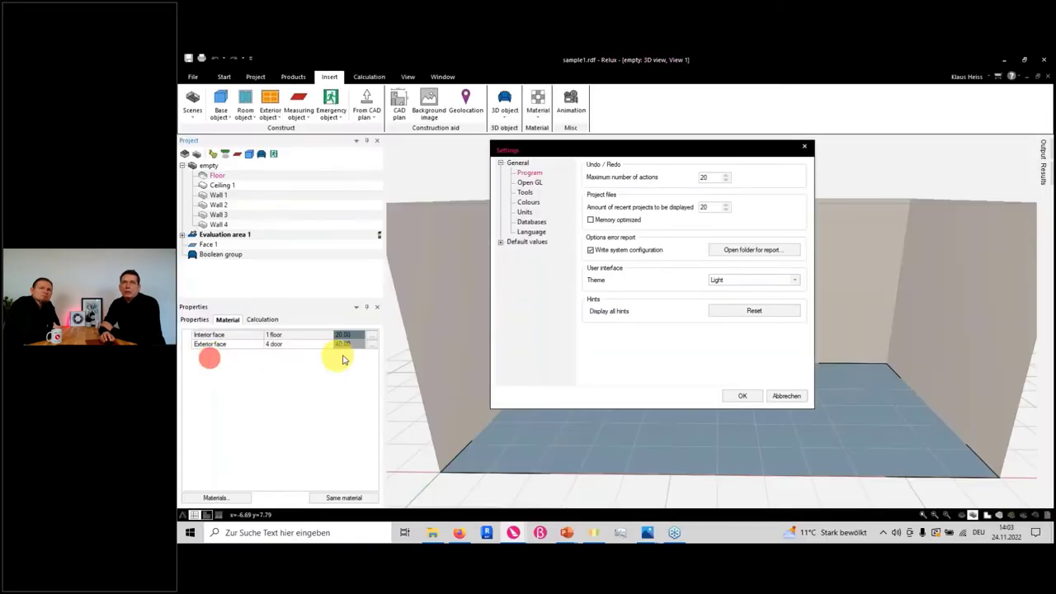
left_click(510, 243)
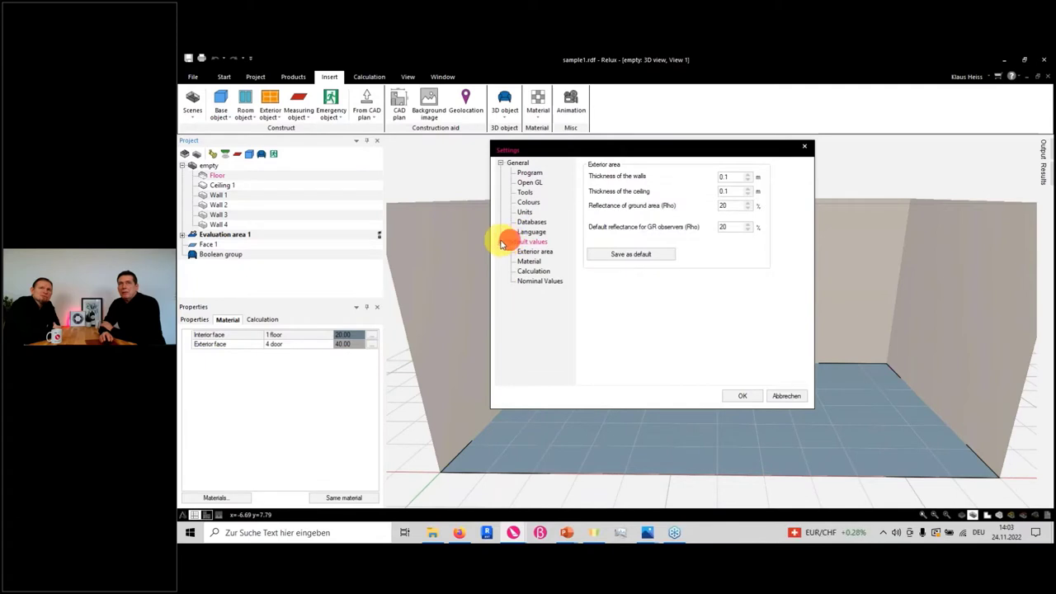
left_click(528, 262)
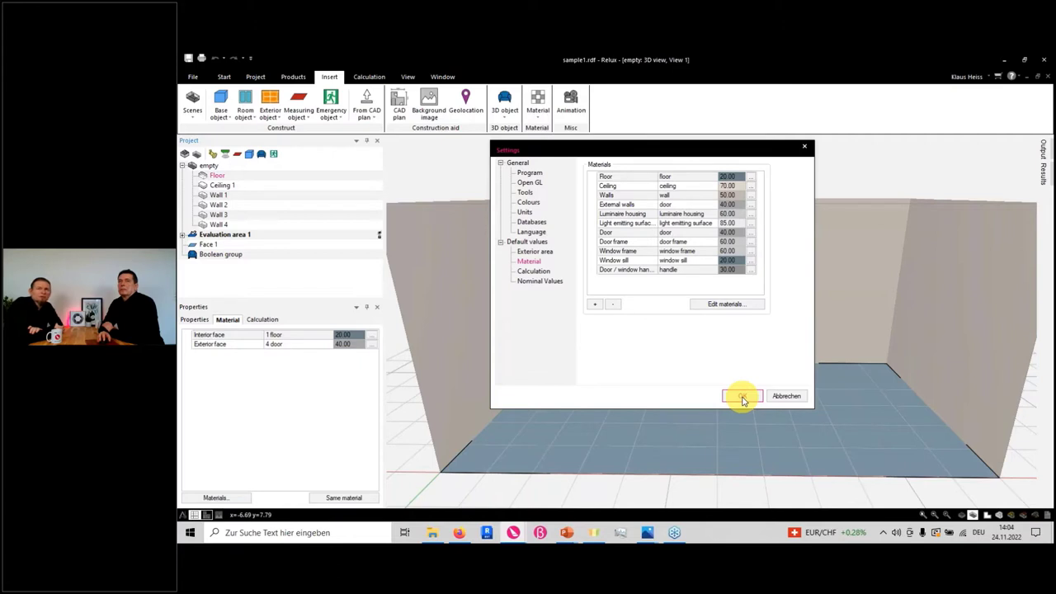
left_click(786, 396)
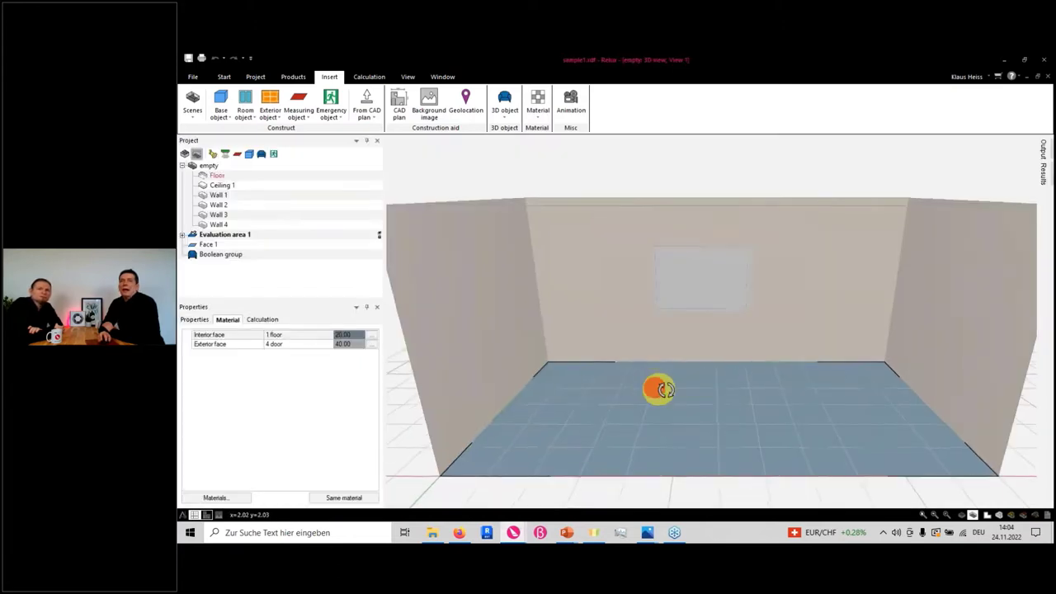
Step: Set the floor's interior face reflectance to 30 % and open its material colour selection
left_click_drag(660, 388, 687, 384)
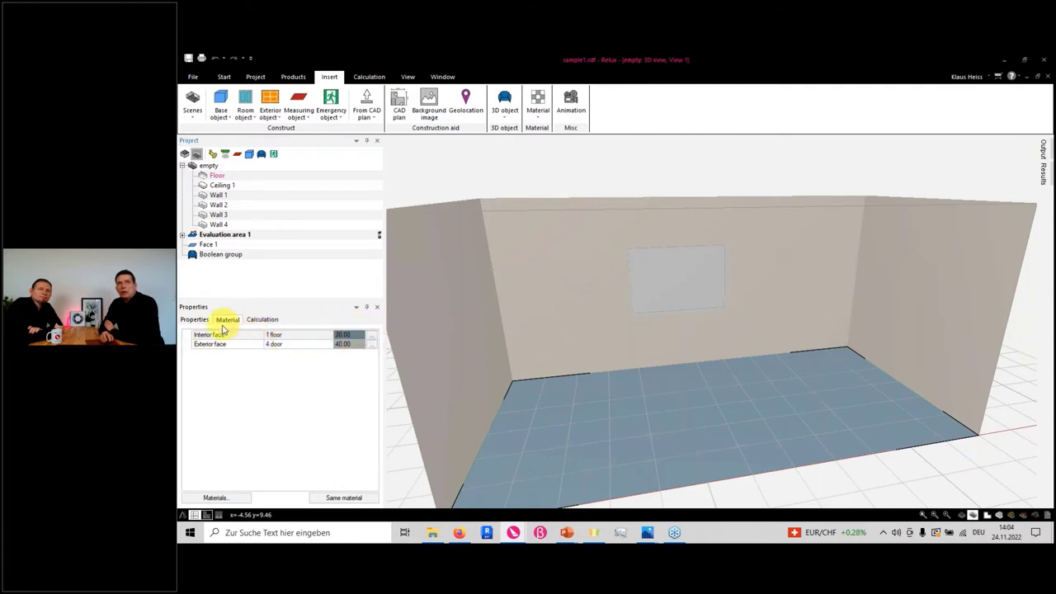
left_click(355, 336)
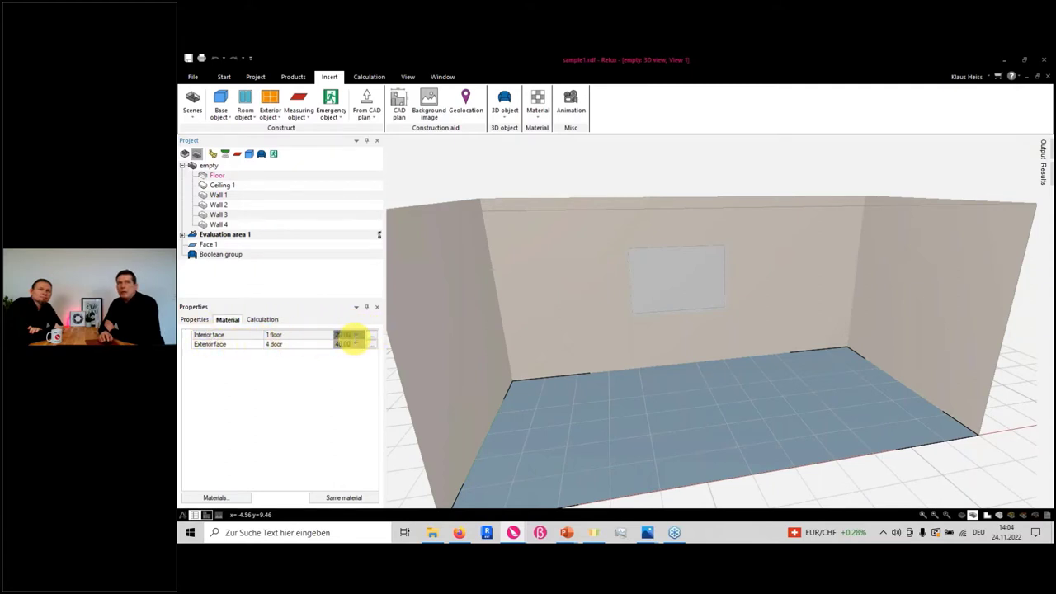
left_click(352, 333)
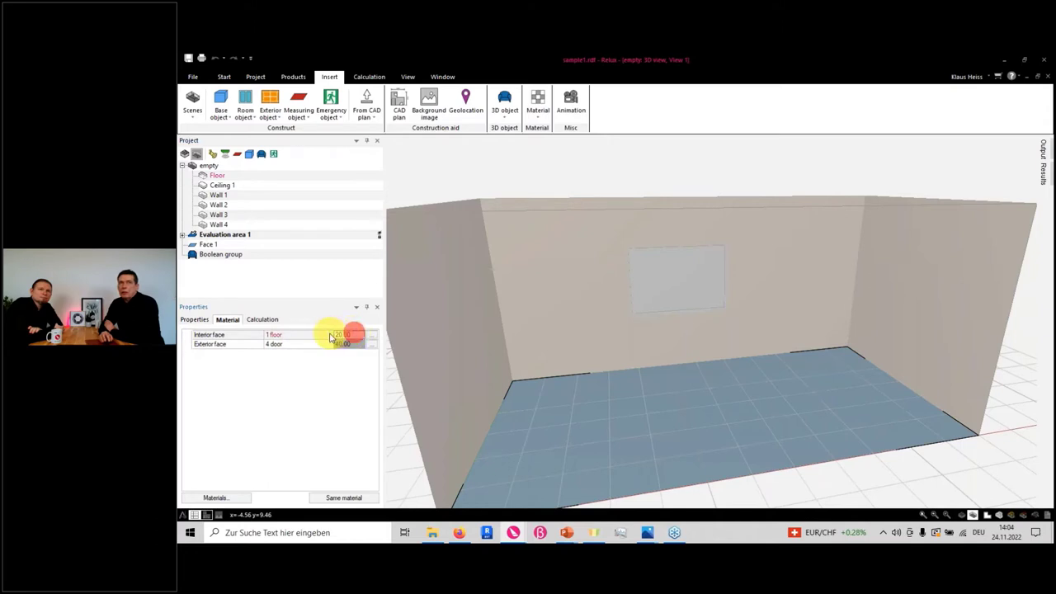
left_click(350, 333)
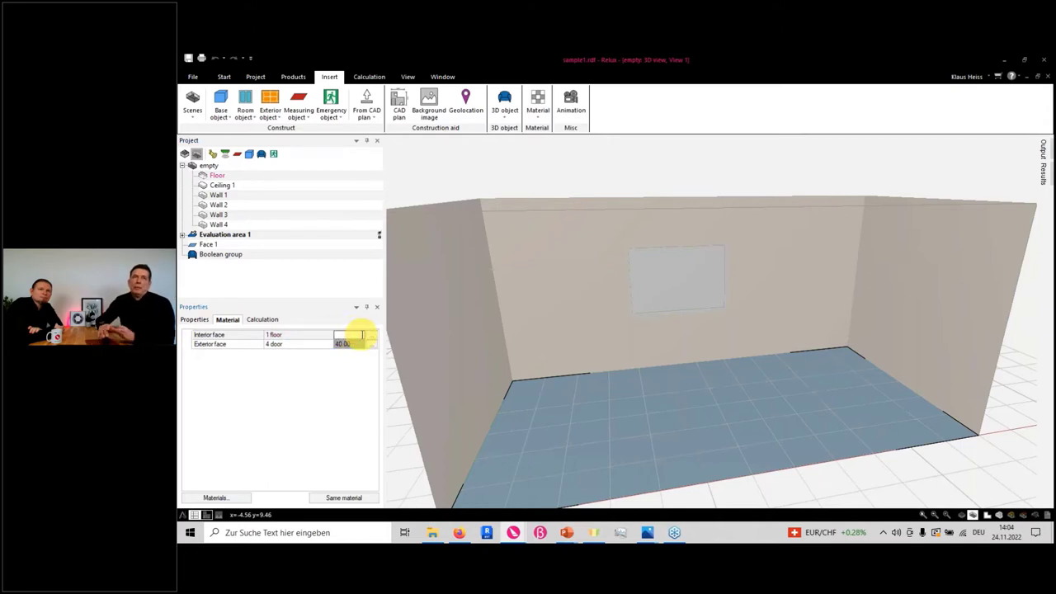
type("30")
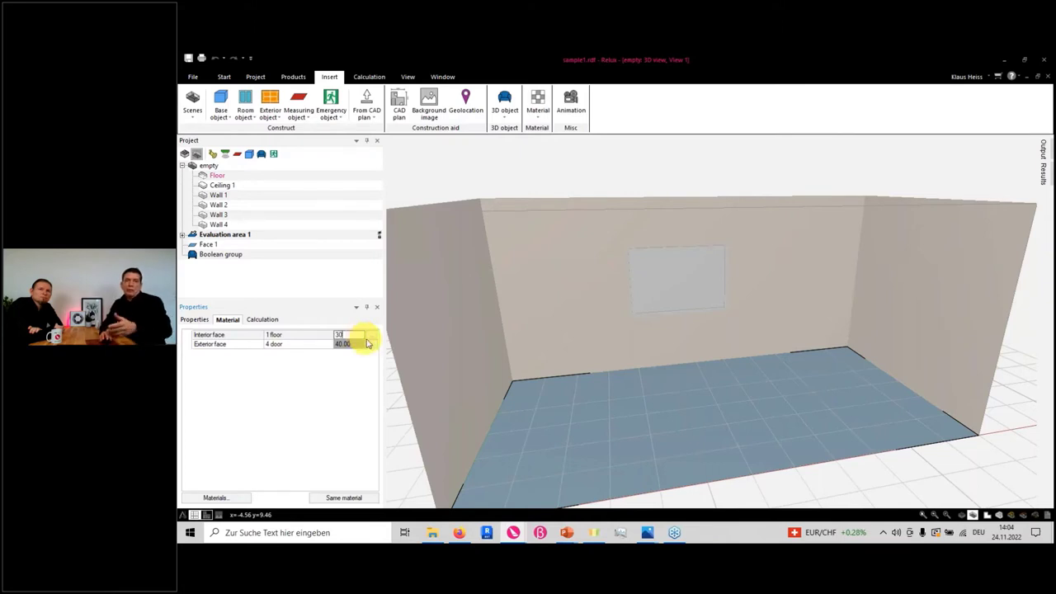
left_click(298, 334)
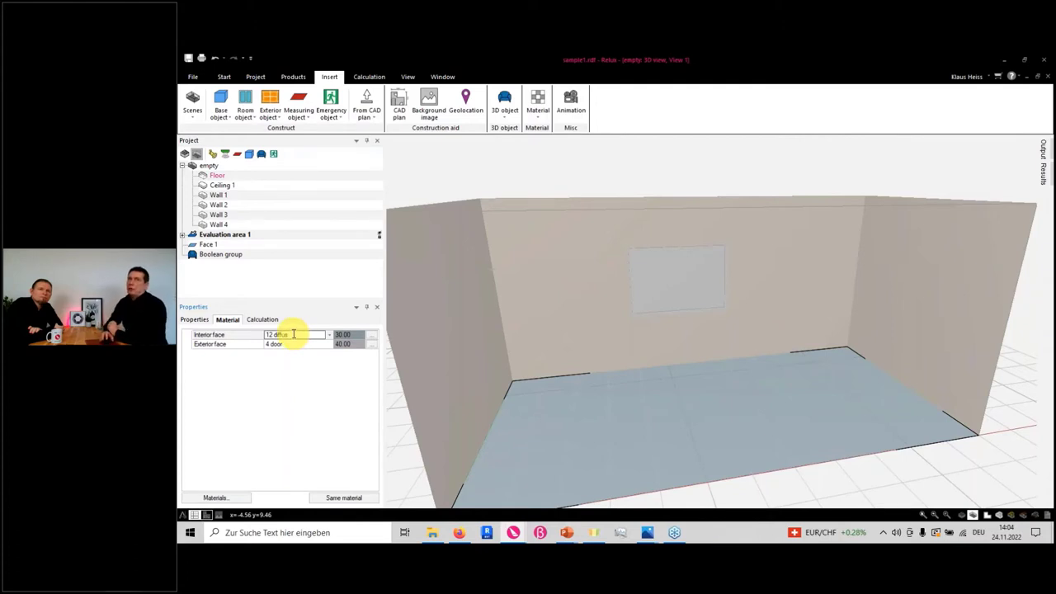
left_click(371, 337)
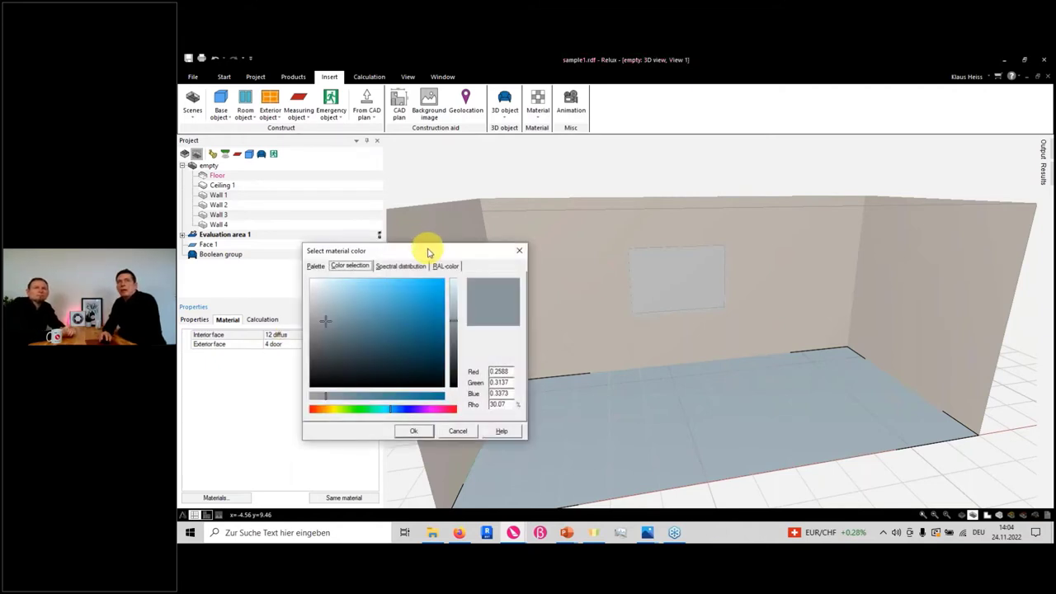
Step: Pick a blue floor colour and set its Rho reflectance to 40
left_click_drag(426, 248, 623, 245)
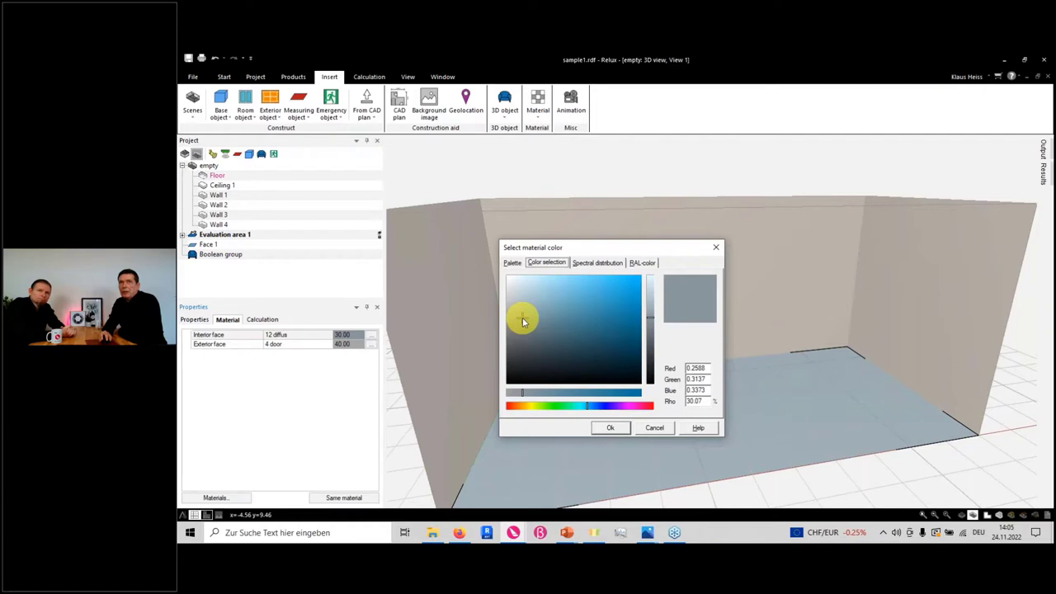
mouse_move(522, 321)
left_mouse_down()
mouse_move(615, 299)
mouse_move(599, 309)
left_mouse_up()
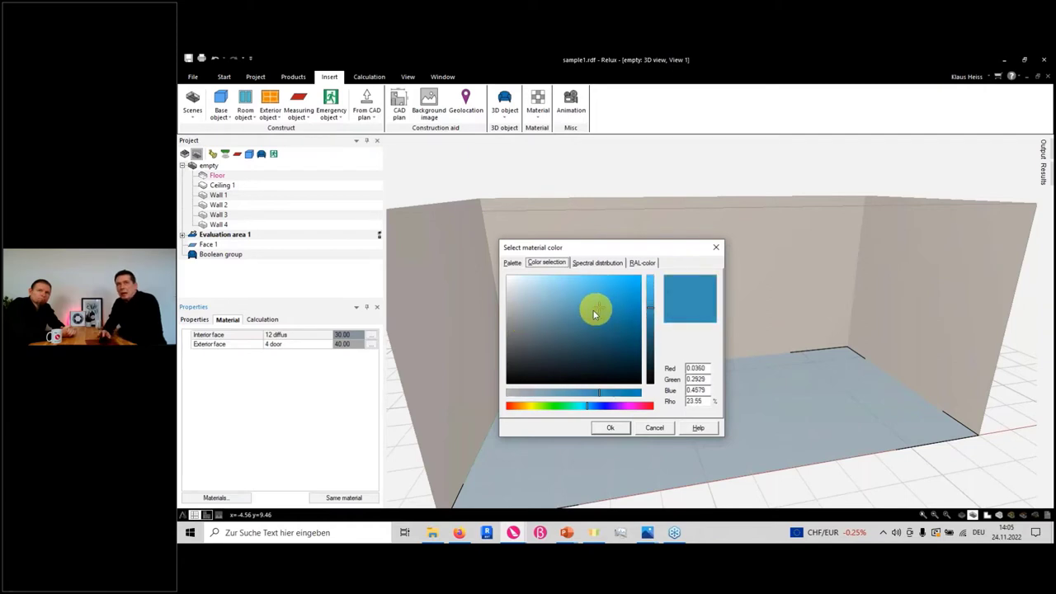
left_click(702, 401)
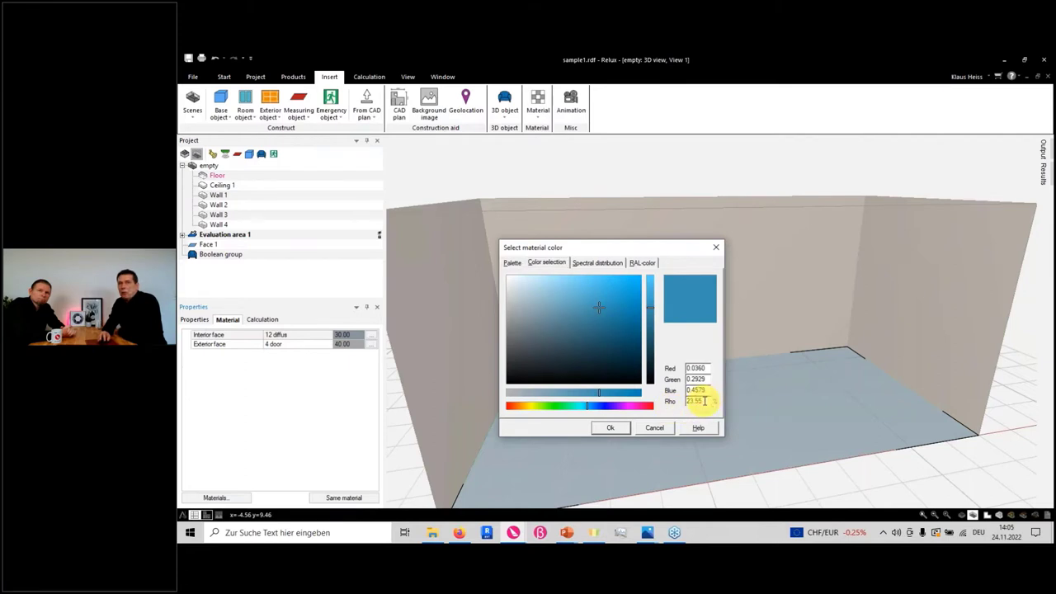
double_click(701, 400)
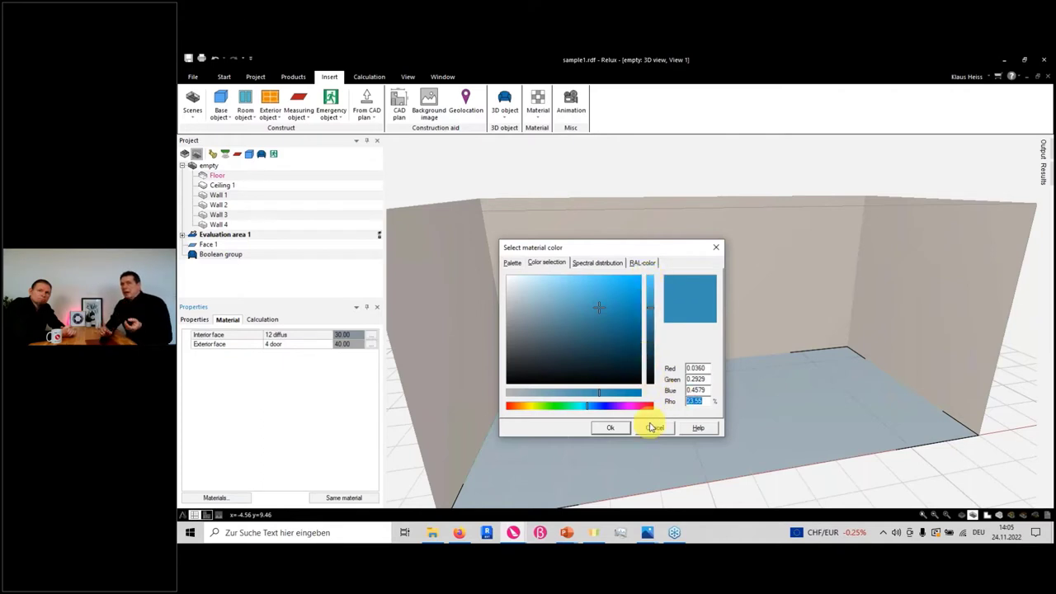
type("10")
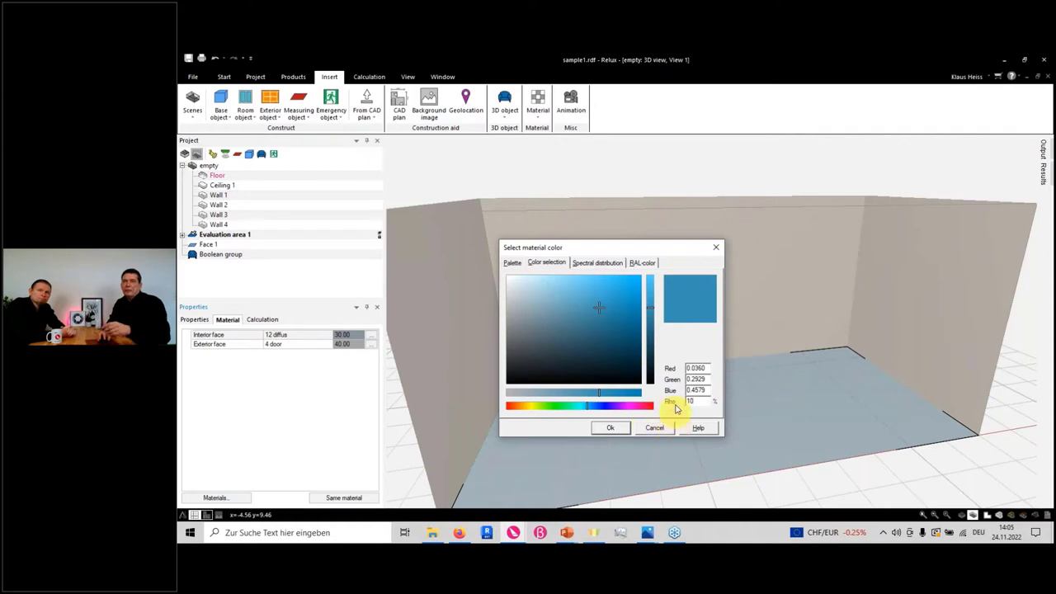
left_click(697, 385)
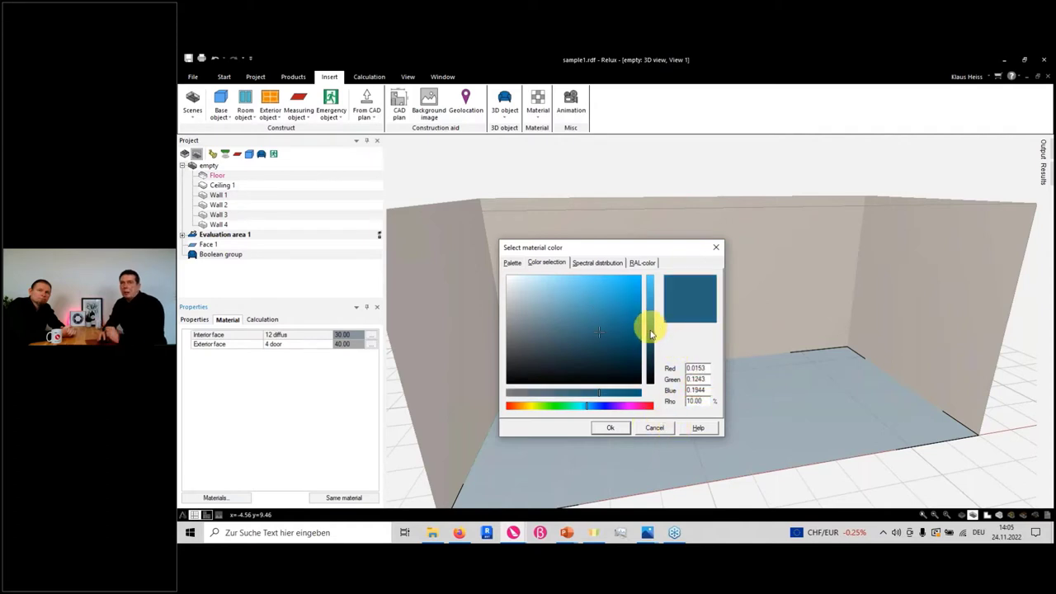
left_click(708, 400)
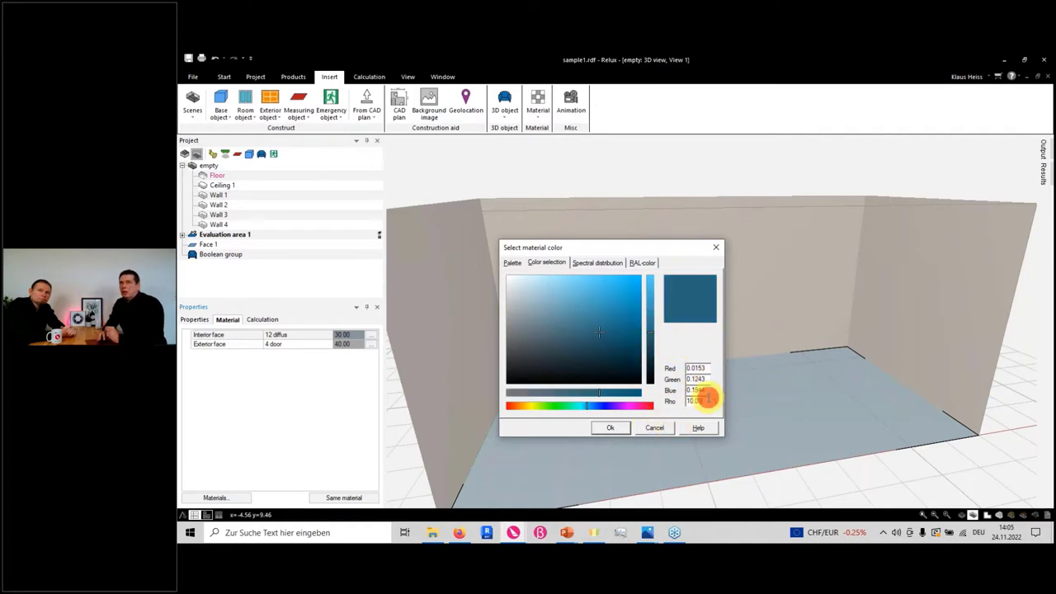
left_click_drag(708, 399, 673, 399)
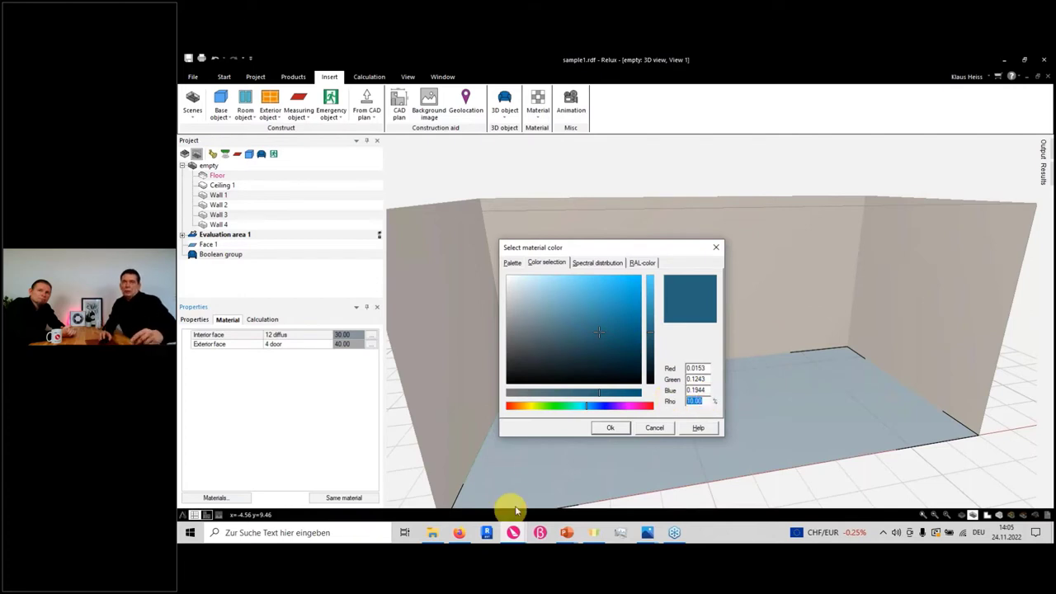
type("40")
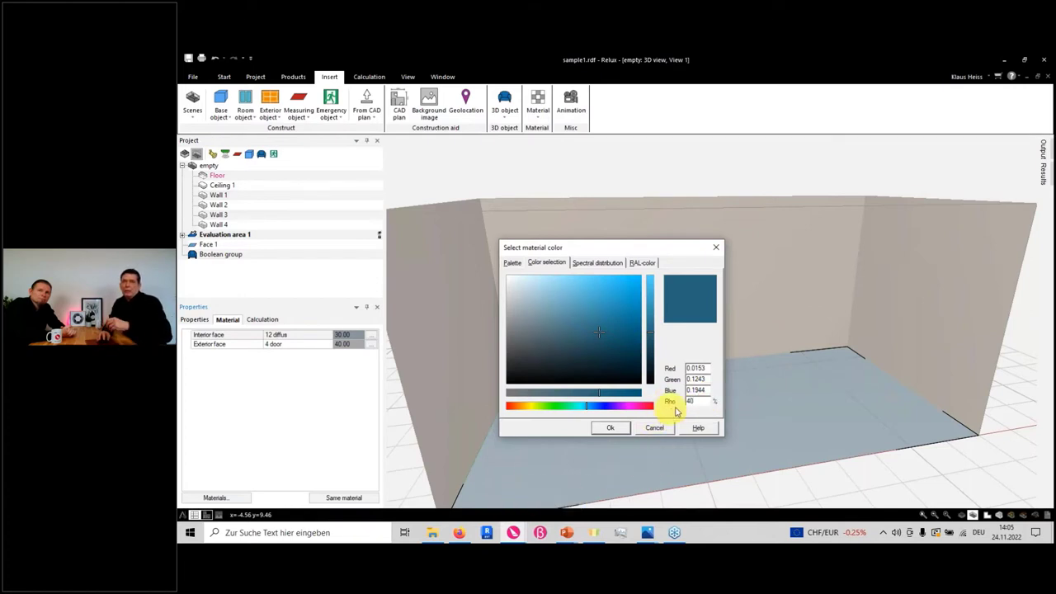
left_click(694, 391)
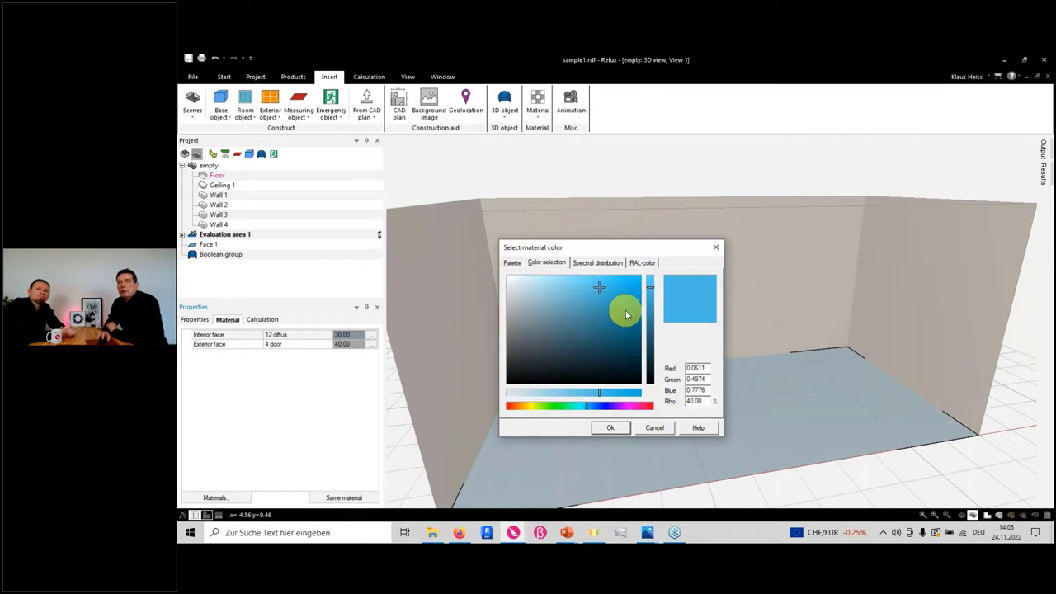
Step: Choose an orange preset swatch from the colour palette for the floor
left_click(513, 263)
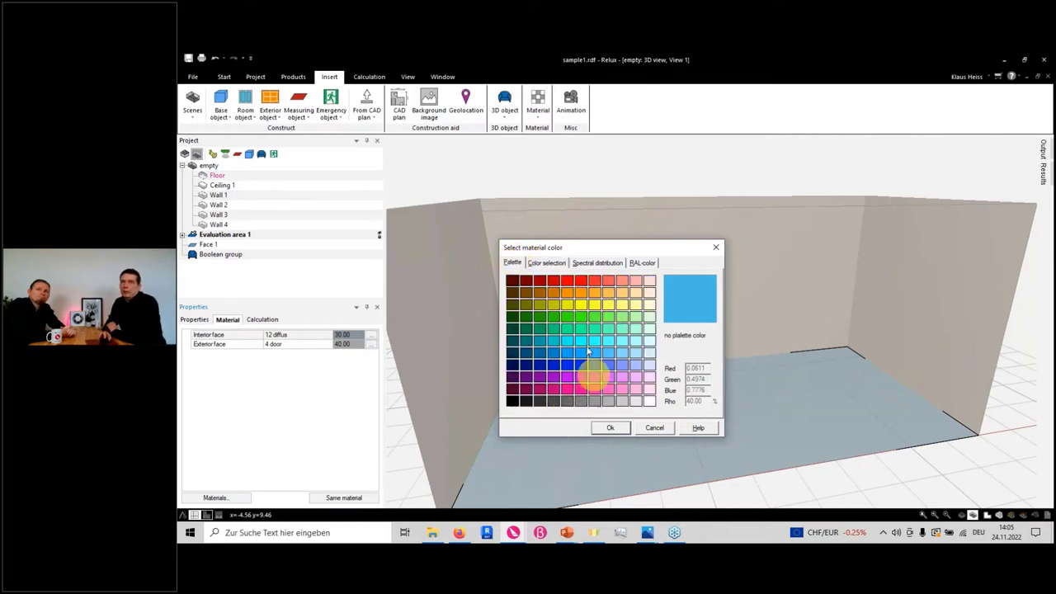
left_click(581, 352)
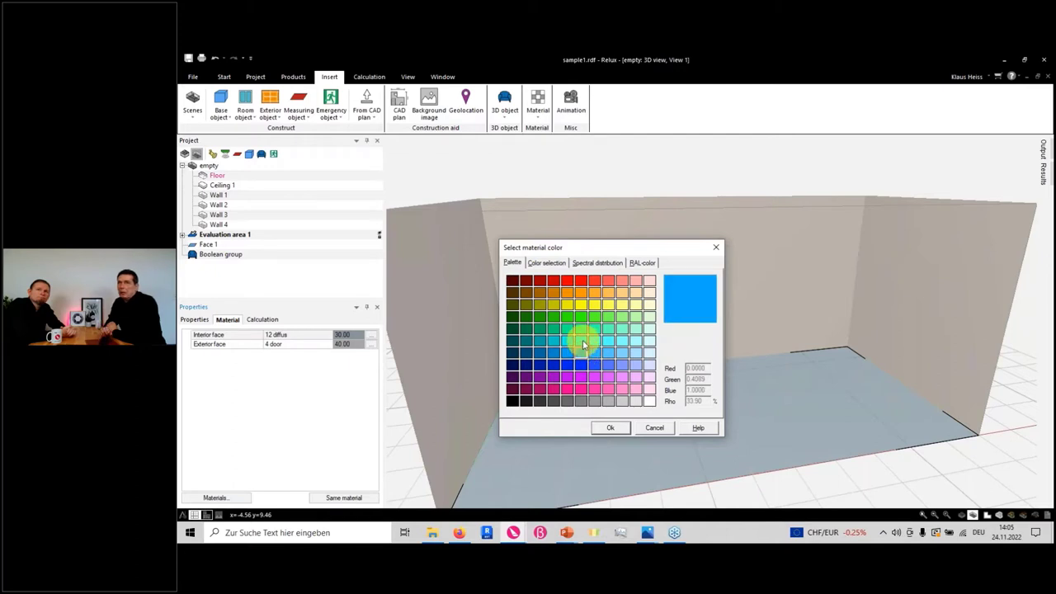
left_click(594, 292)
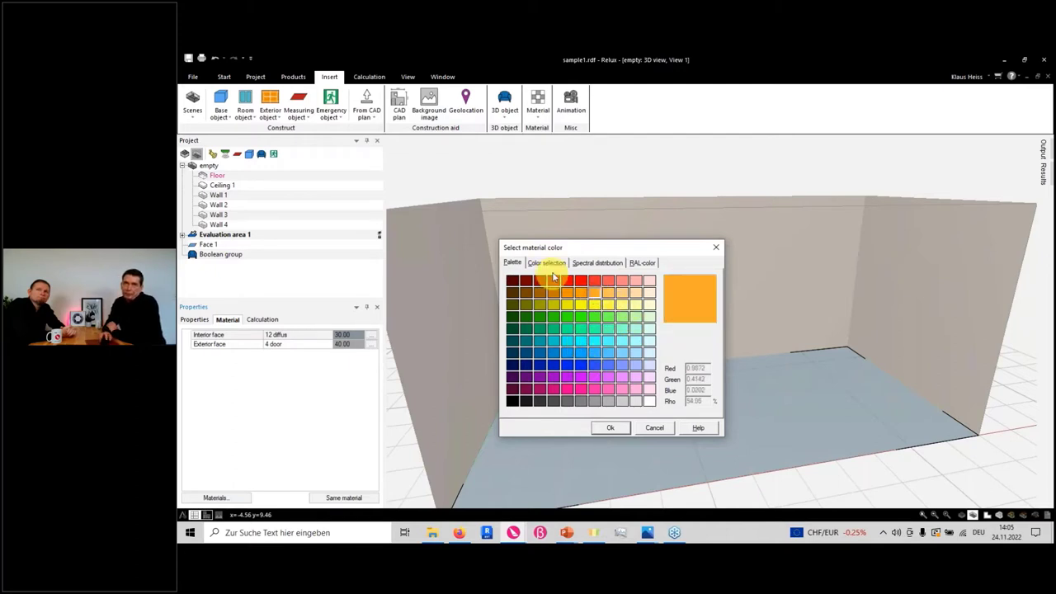
Step: Lower the spectral curve at 650, 700 and 750 nm, giving Rho 53.89
left_click(583, 265)
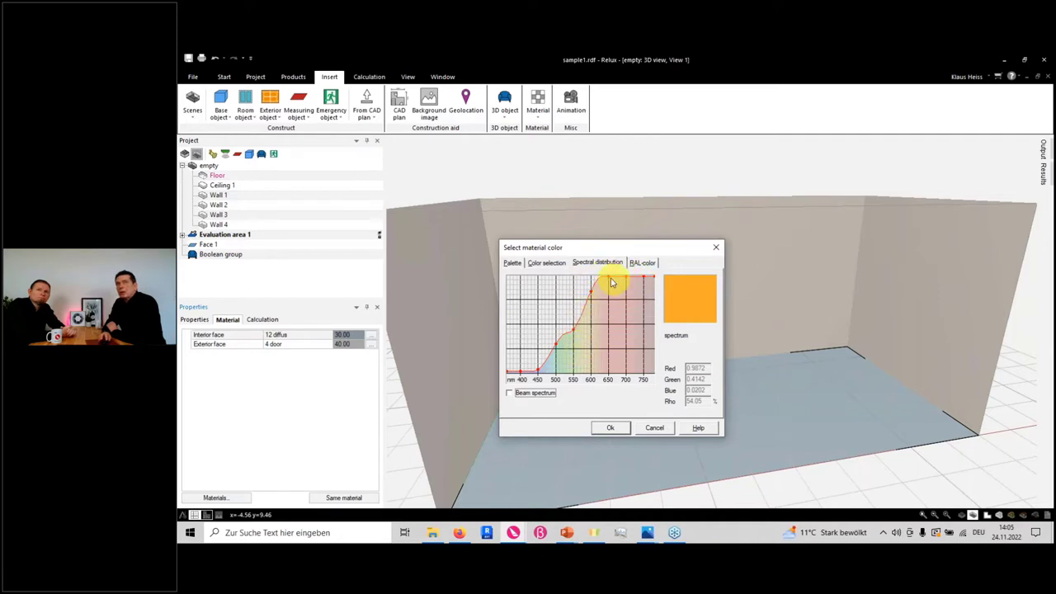
left_click_drag(609, 276, 626, 328)
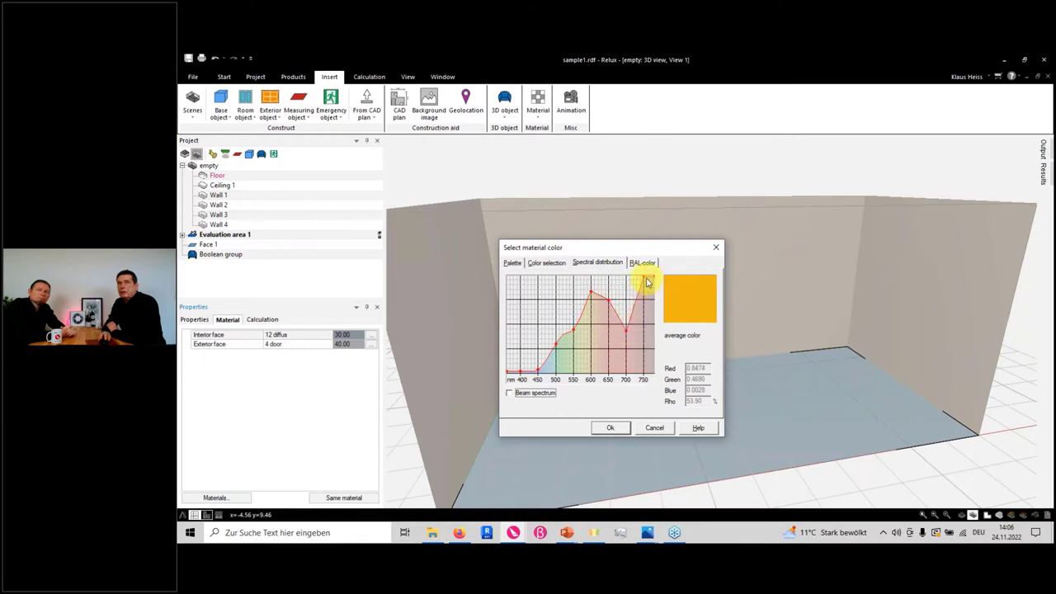
left_click_drag(646, 277, 647, 357)
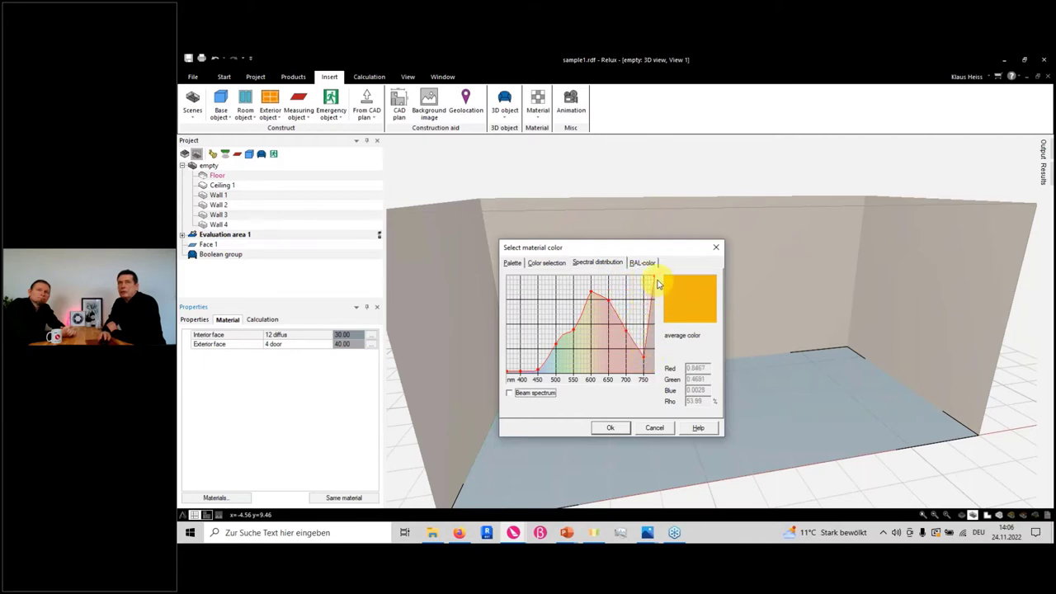
left_click_drag(653, 277, 655, 369)
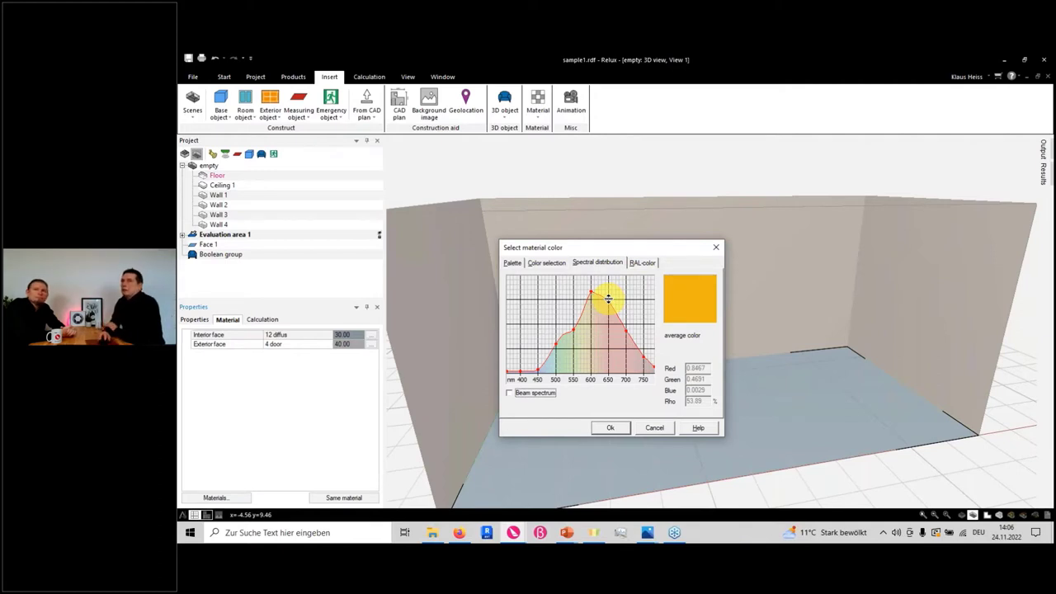
Step: Choose RAL 3004 Purple red from the 3000 (red) RAL colour group
left_click(641, 264)
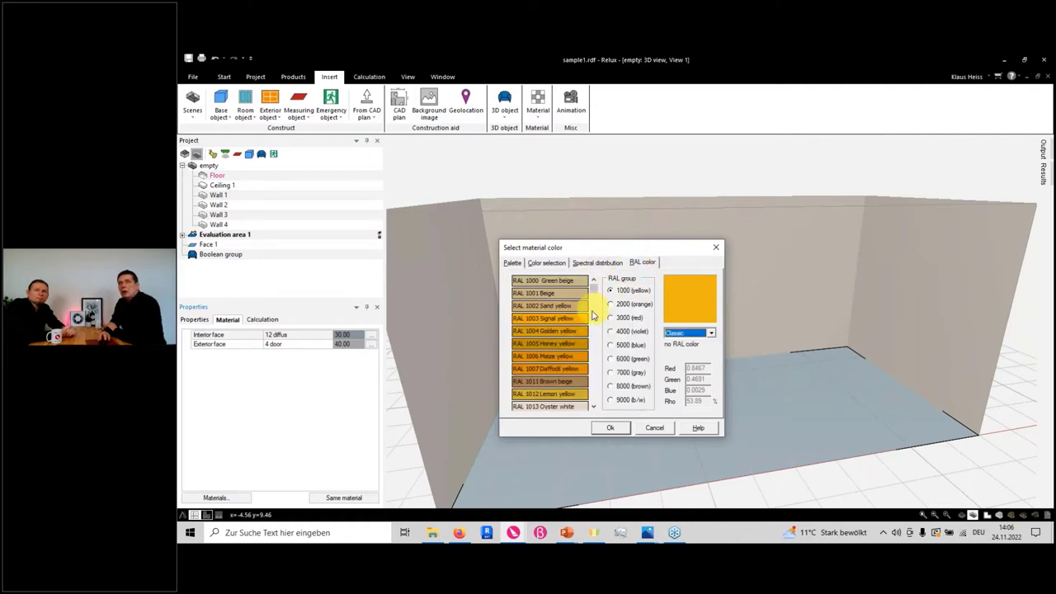
left_click(614, 346)
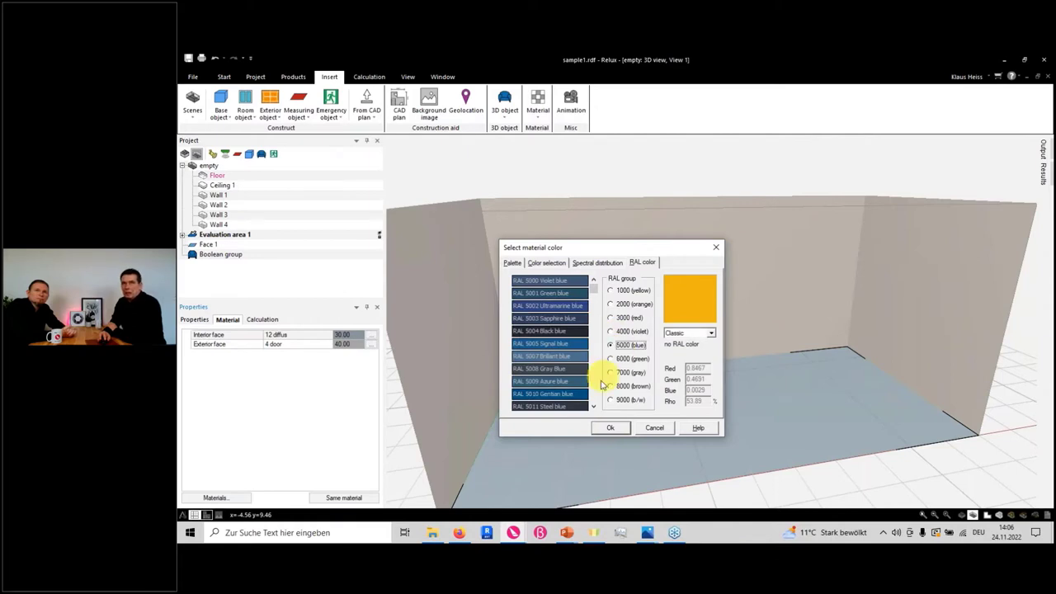
left_click(611, 318)
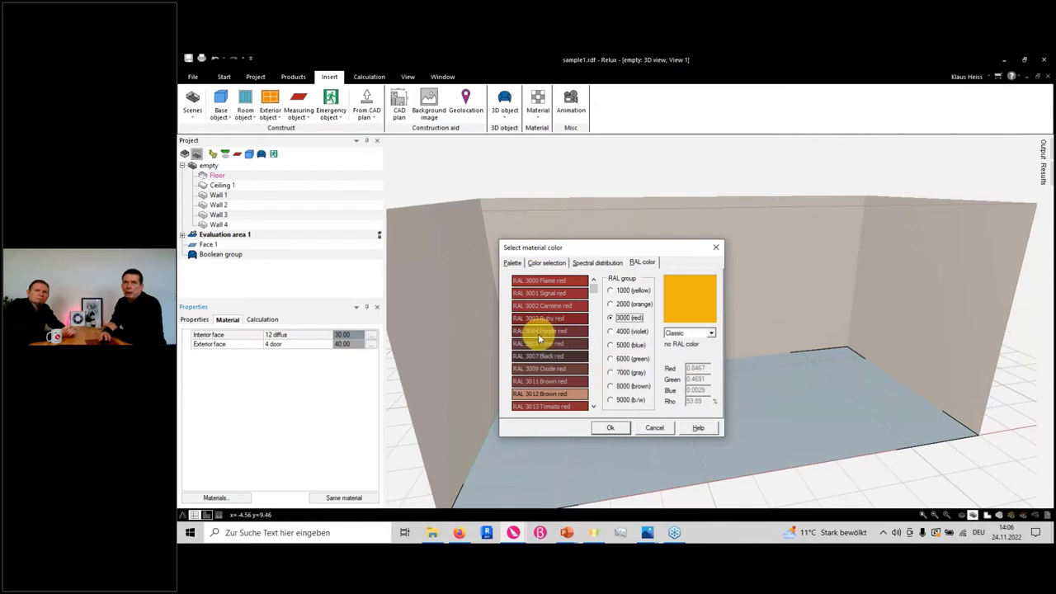
left_click(540, 331)
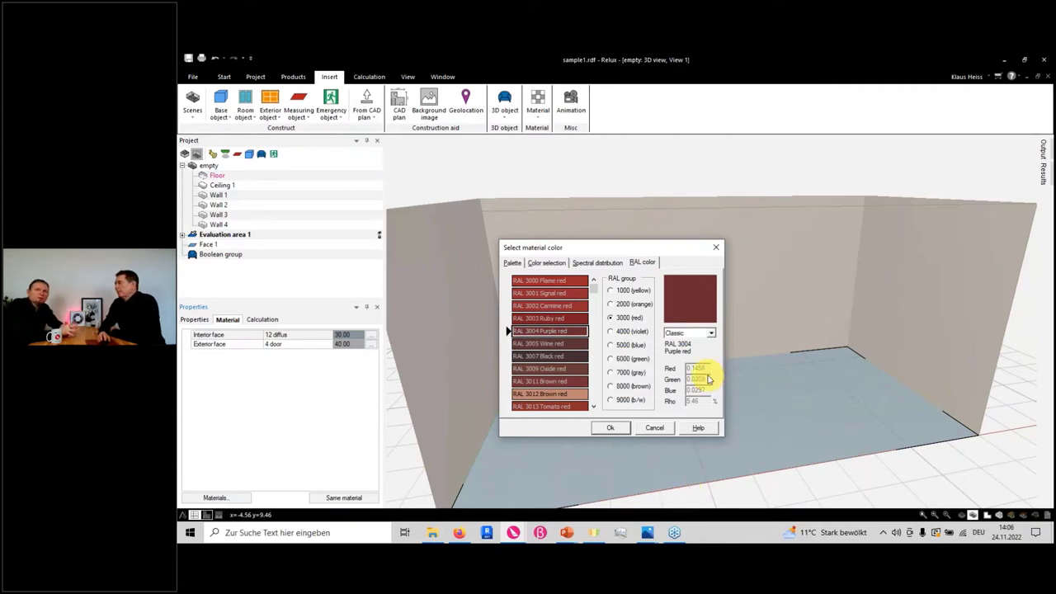
Step: Switch to the RDS System and pick RAL 040 50 50 at colour level 040, Rho 18.42
left_click(711, 334)
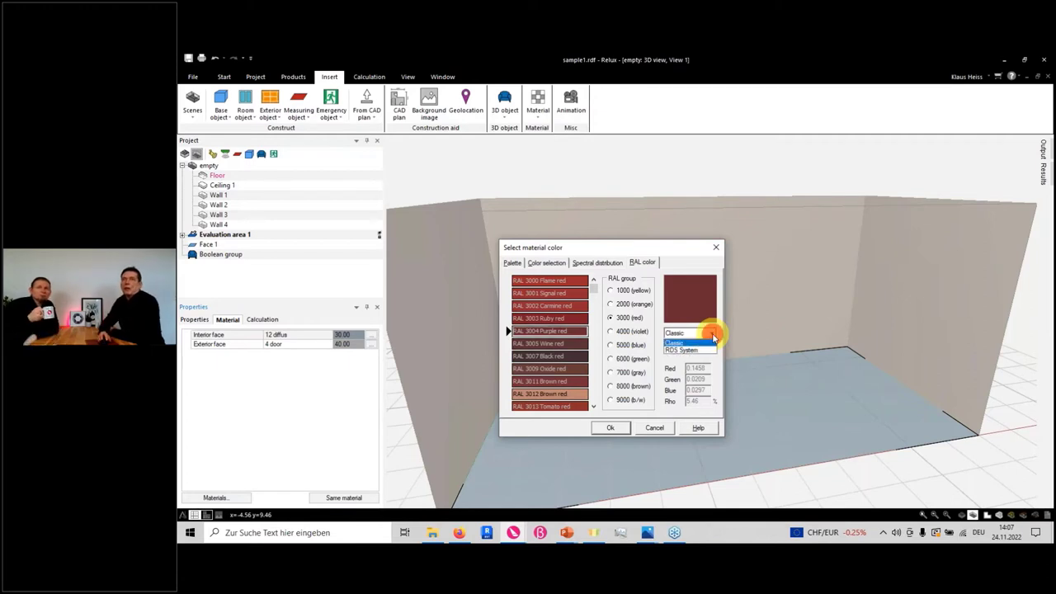
left_click(683, 349)
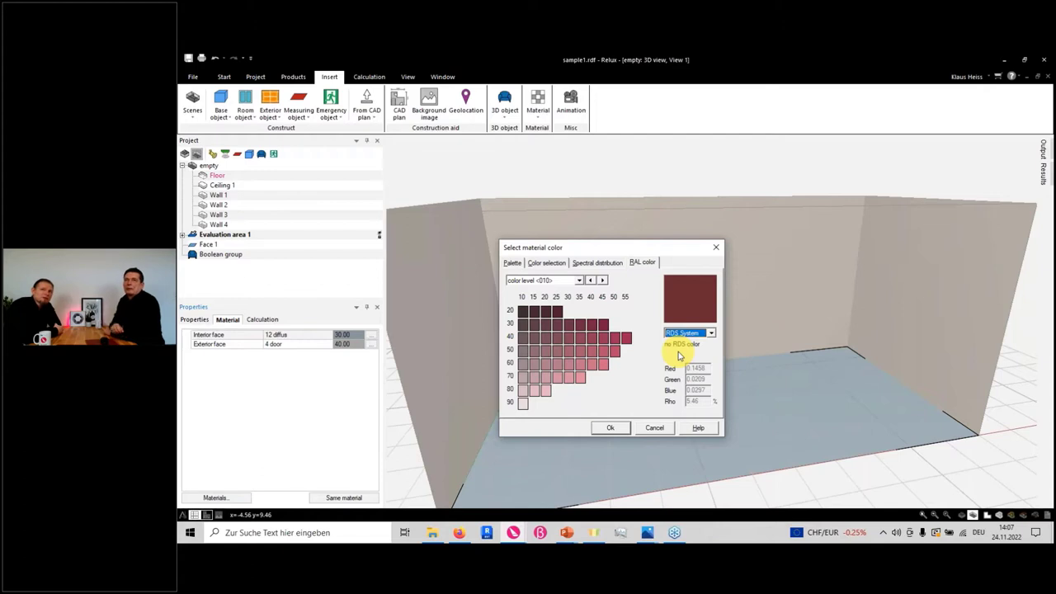
left_click(579, 281)
left_click(555, 309)
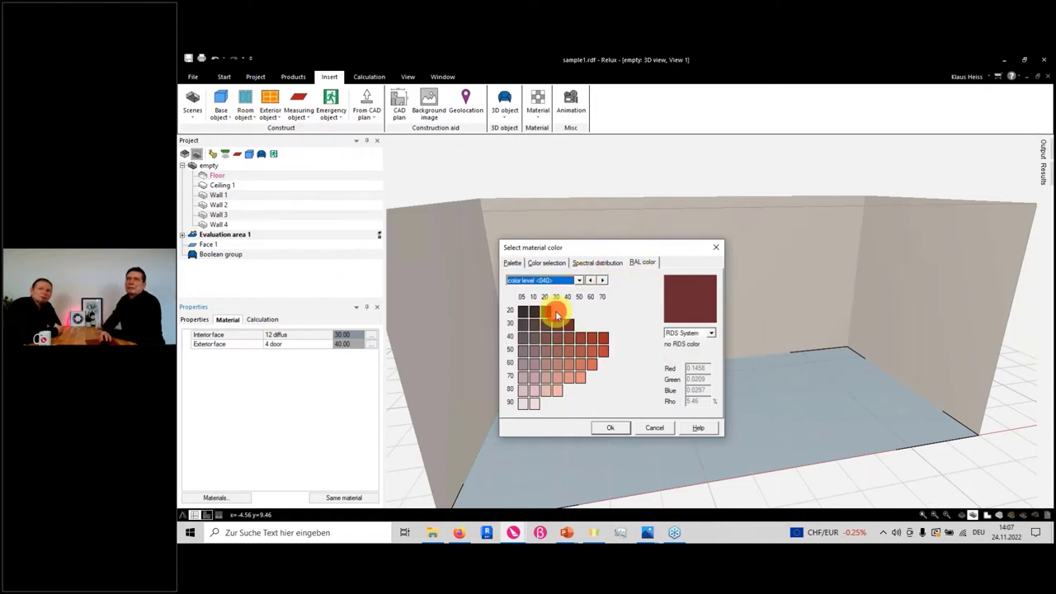
left_click(579, 350)
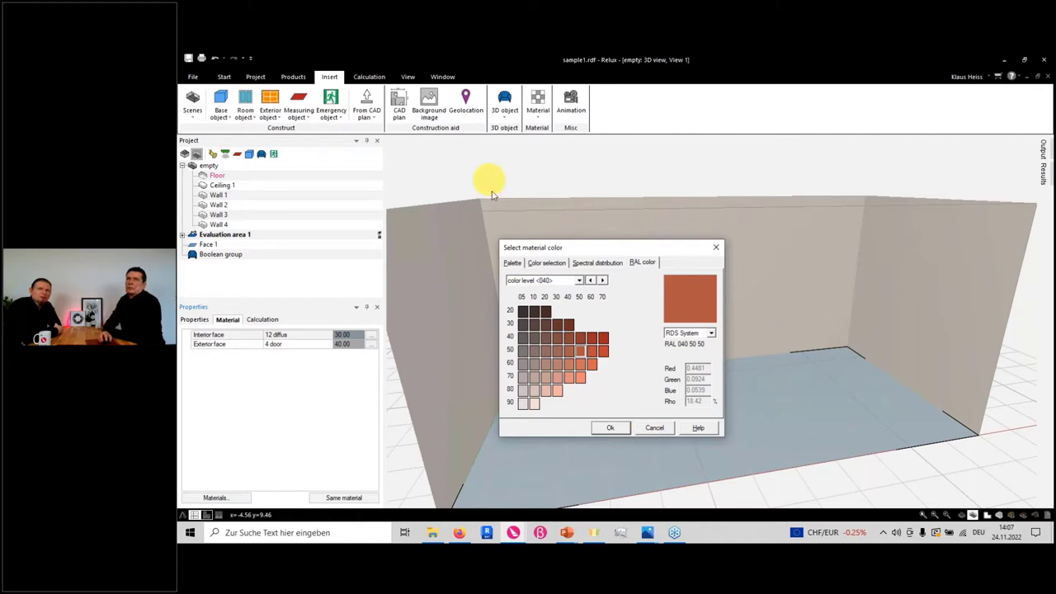
left_click(538, 262)
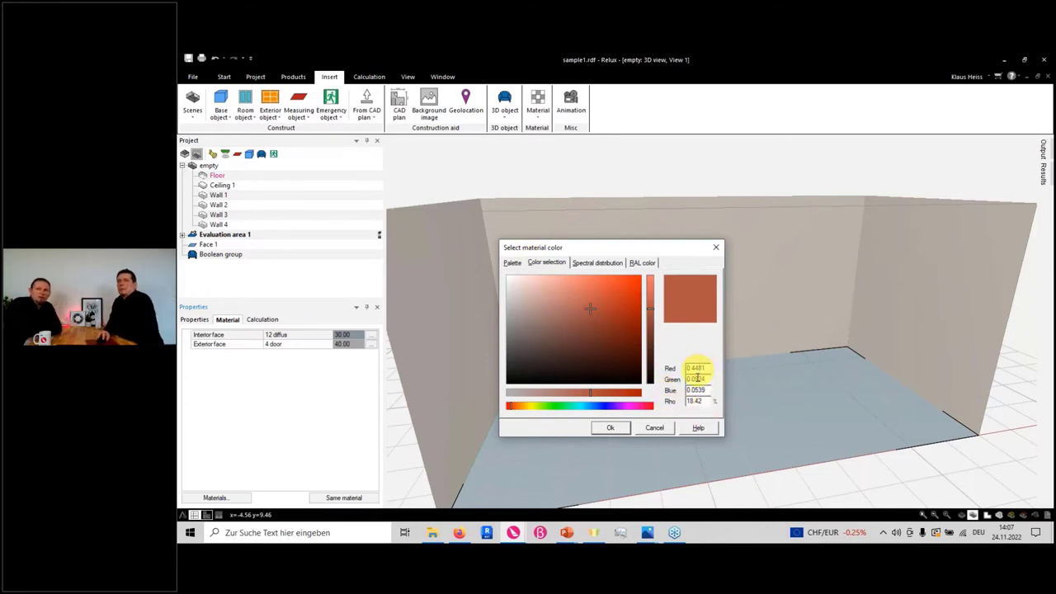
Step: Apply the RAL 040 50 50 orange-red to the floor and zoom out to view the room
left_click(608, 428)
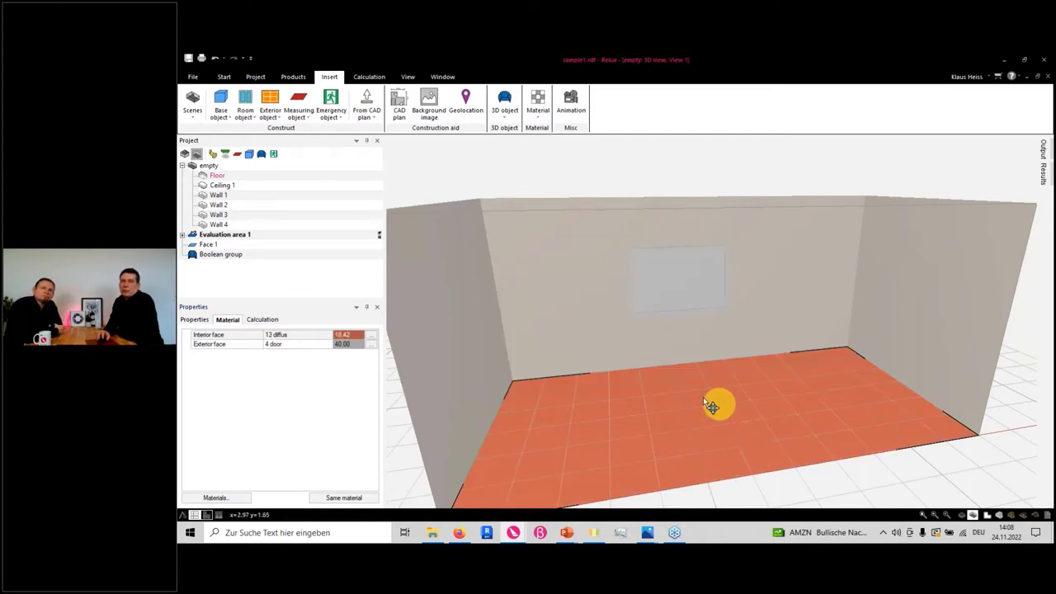
scroll(652, 416, "down", 5)
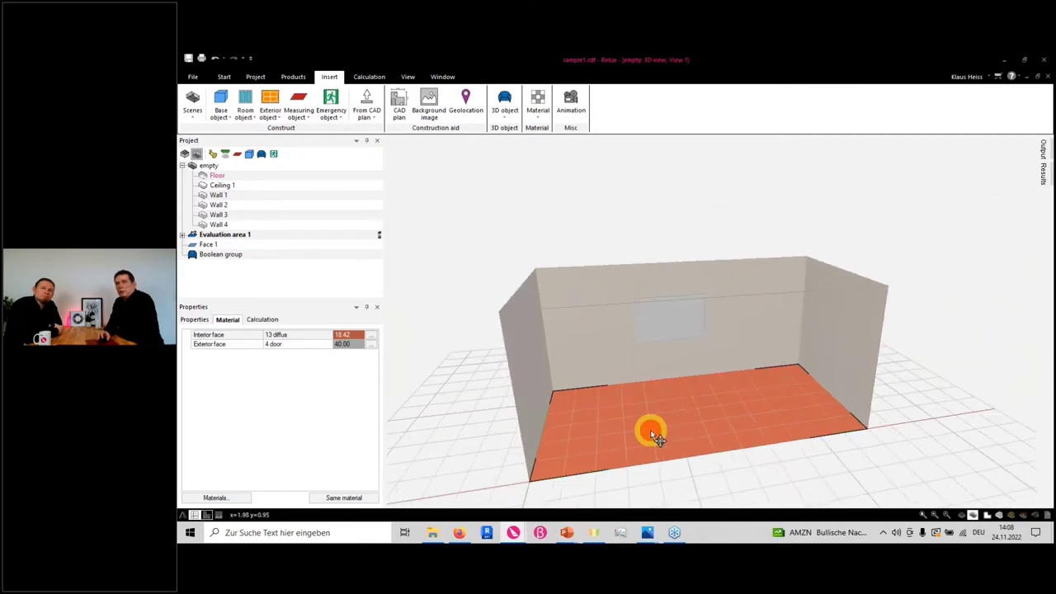
left_click_drag(652, 434, 678, 385)
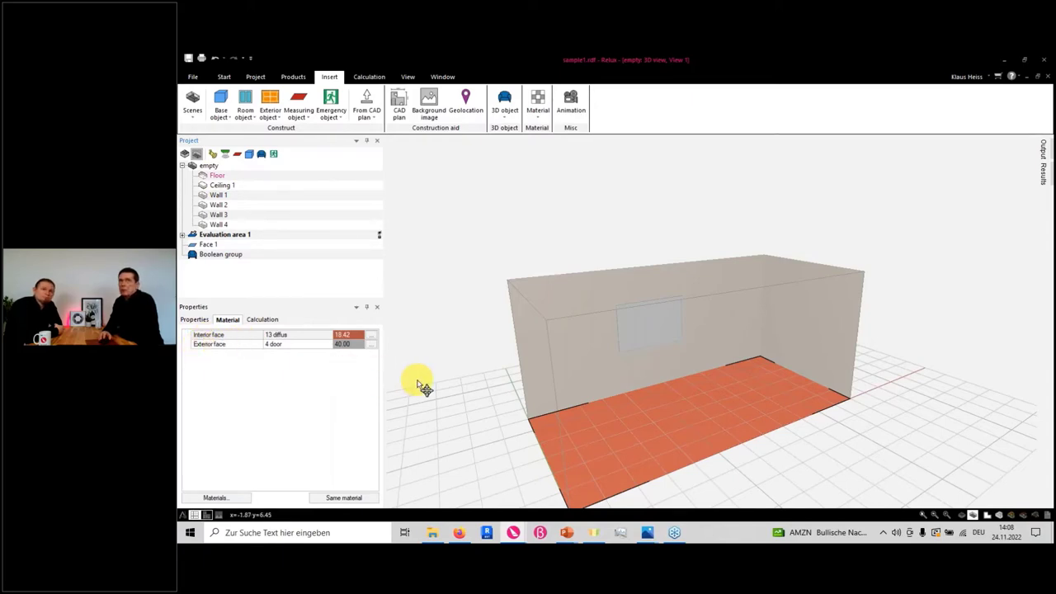
scroll(422, 386, "down", 2)
scroll(422, 386, "down", 1)
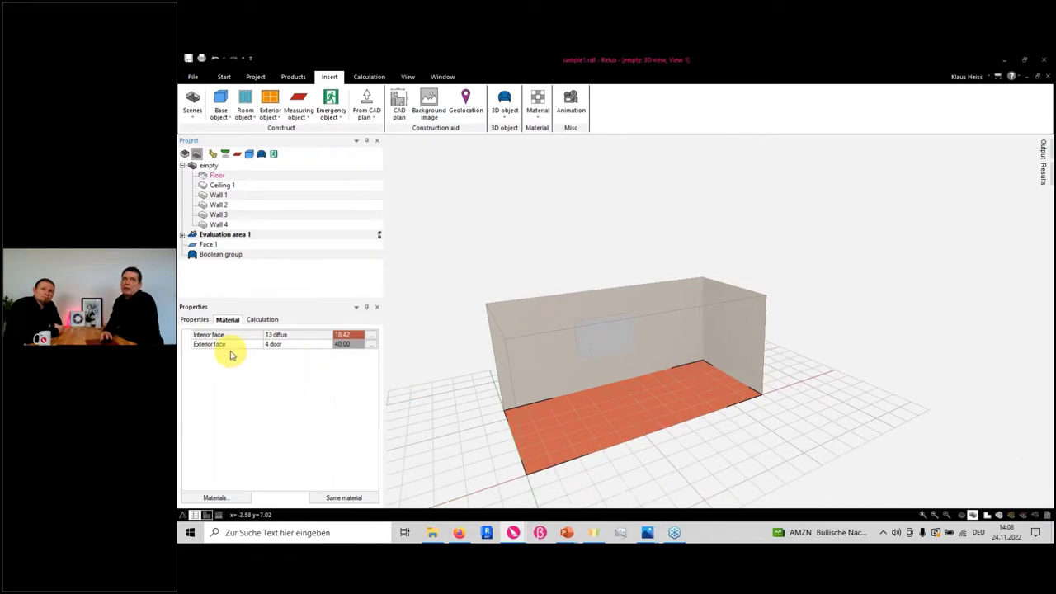
Step: Give the floor's exterior face a green preset colour
left_click(372, 347)
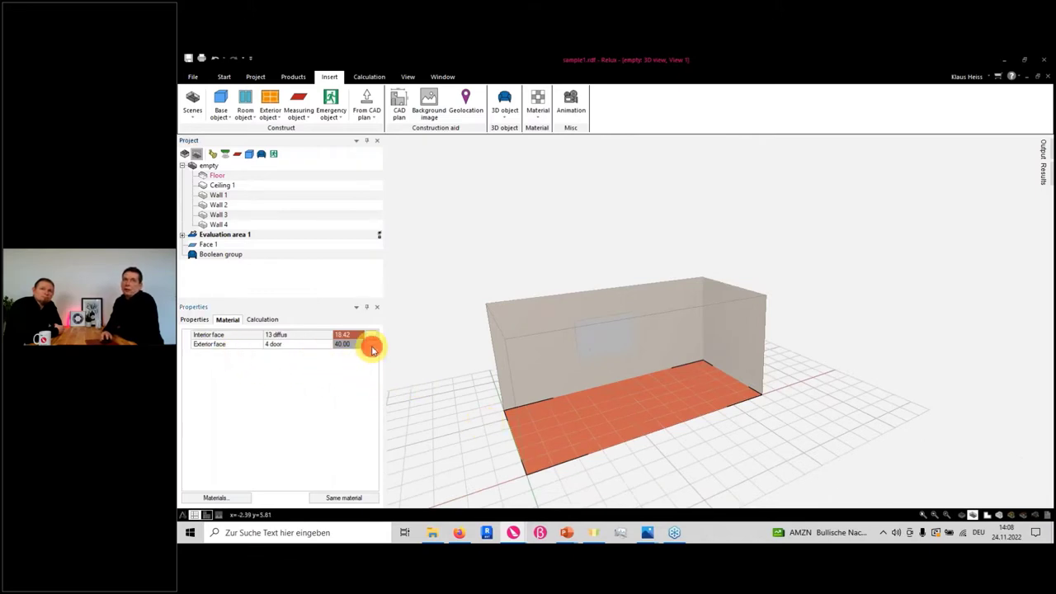
left_click(512, 262)
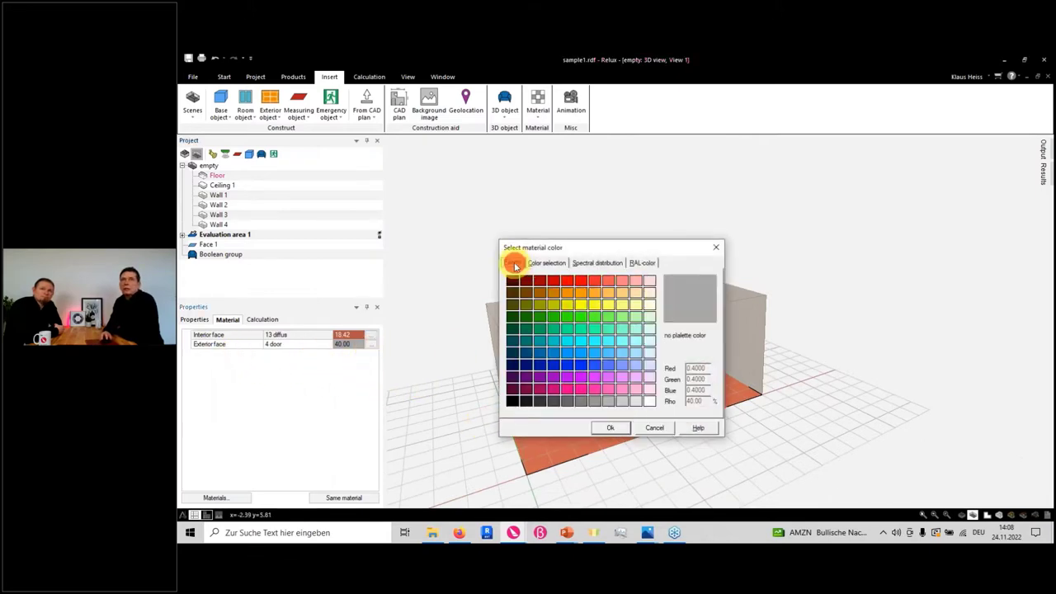
left_click(594, 317)
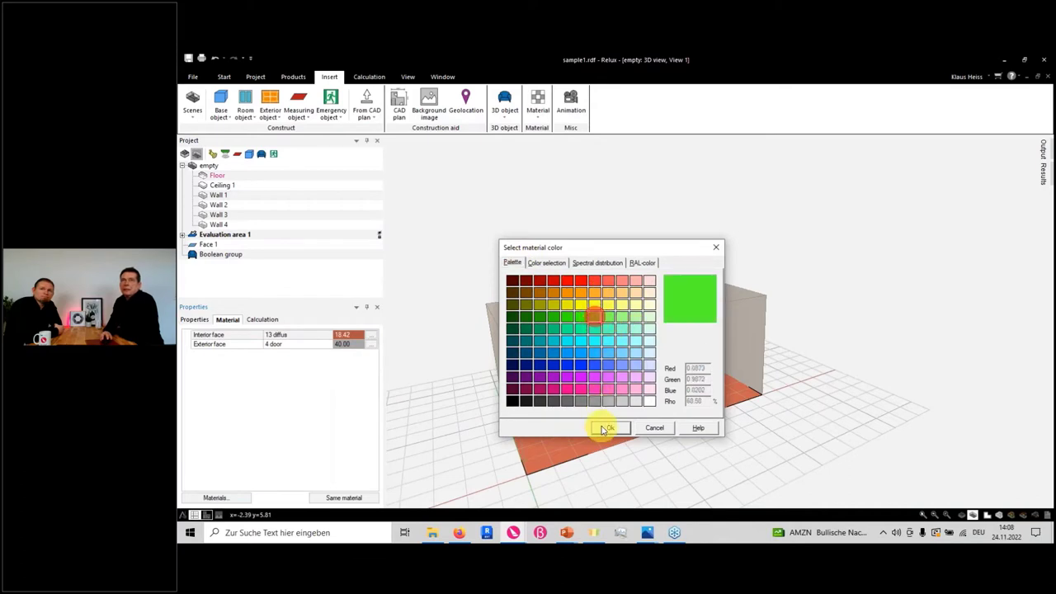
left_click(601, 426)
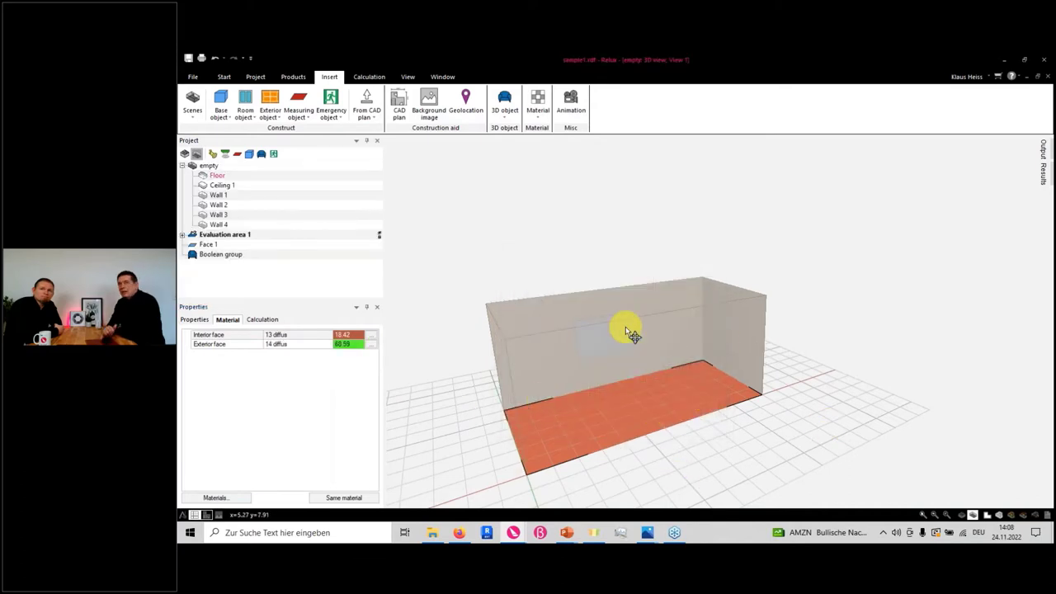
Step: Clear the selection, switch to exterior view, and orbit around the building box
right_click(577, 205)
left_click(550, 198)
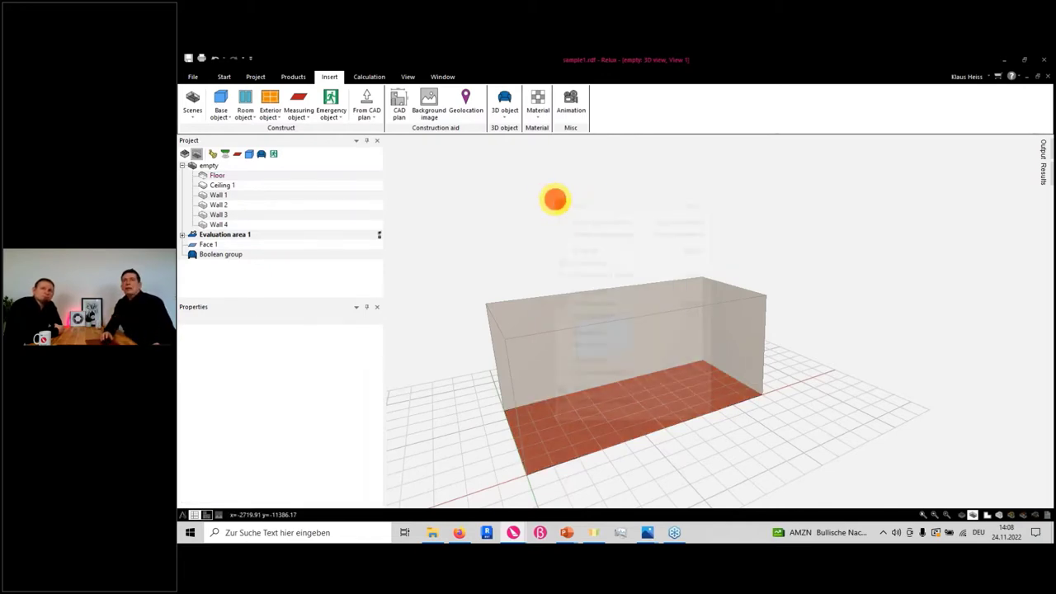
right_click(554, 200)
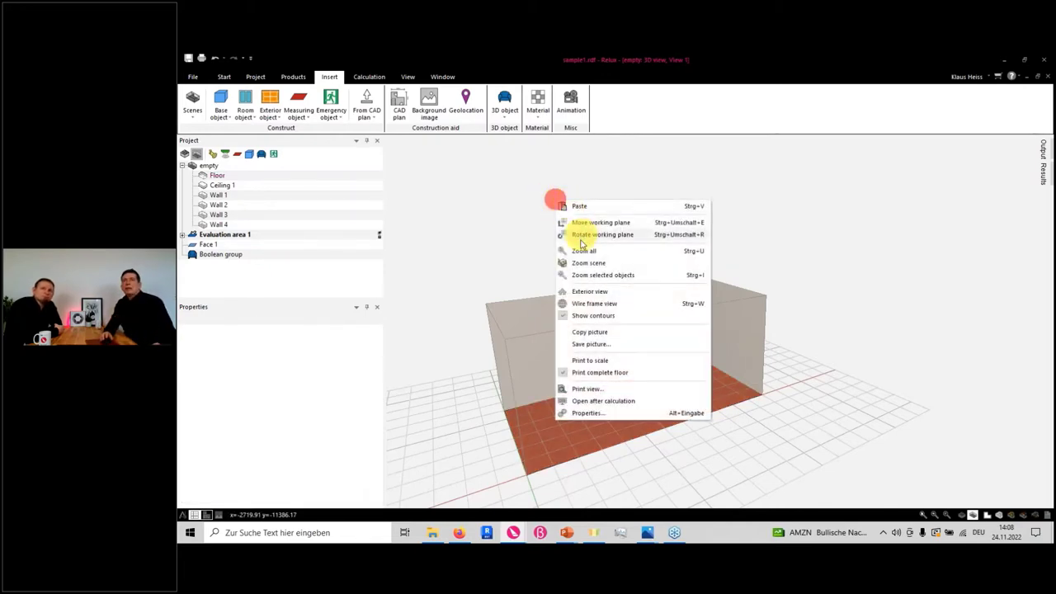
left_click(585, 292)
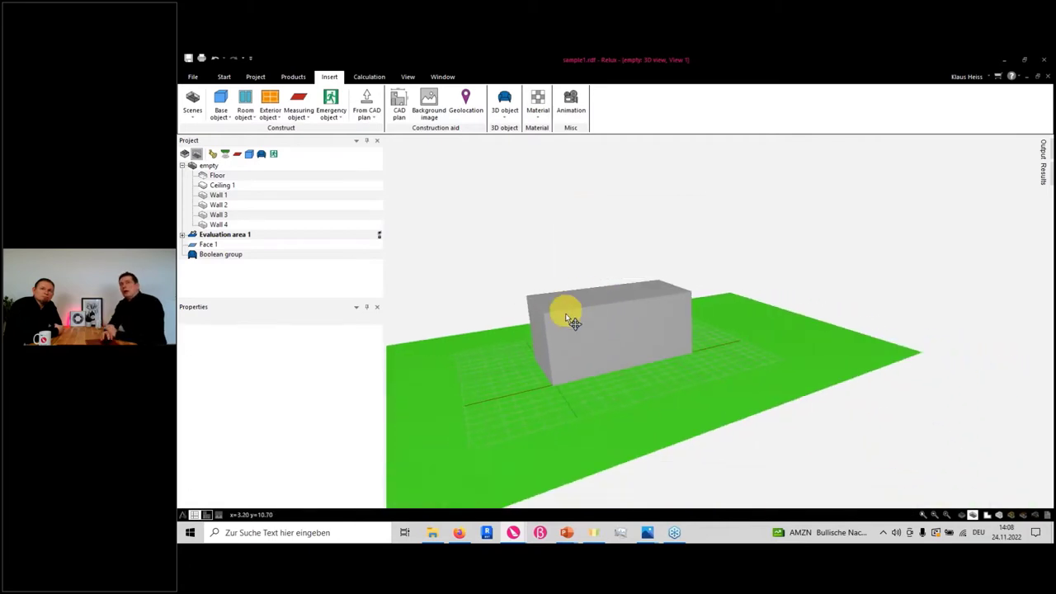
left_click_drag(567, 318, 640, 318)
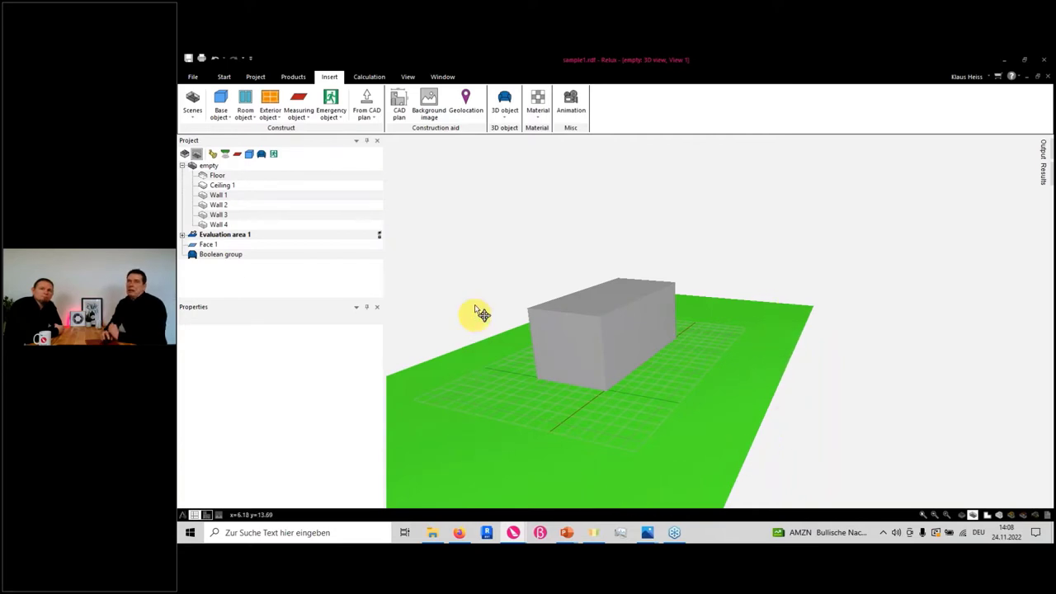
left_click_drag(766, 346, 708, 374)
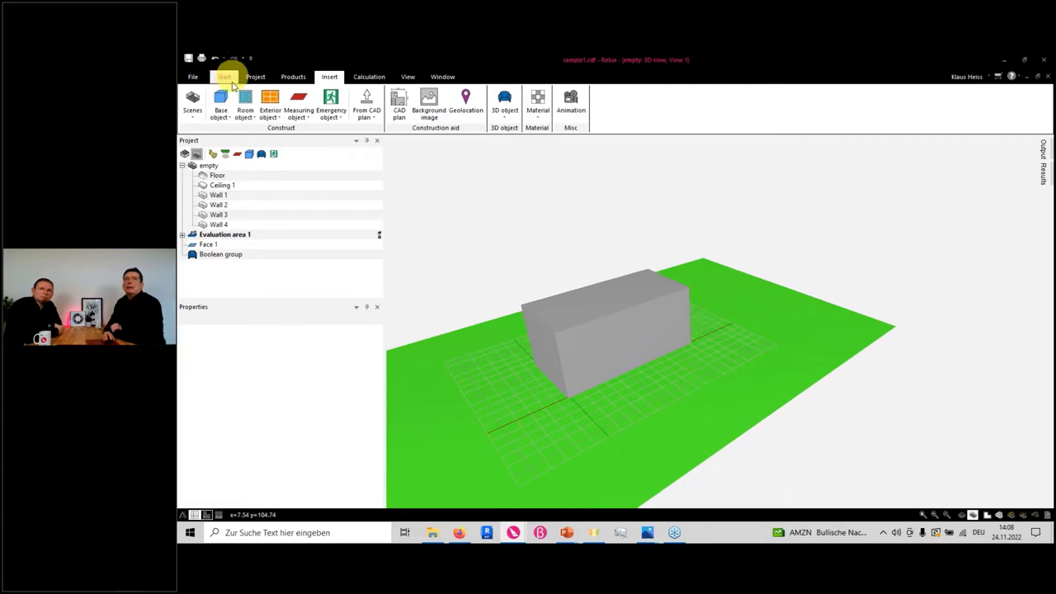
Step: Place a window on the front wall and select the new Window 1.1
left_click(243, 100)
left_click(249, 146)
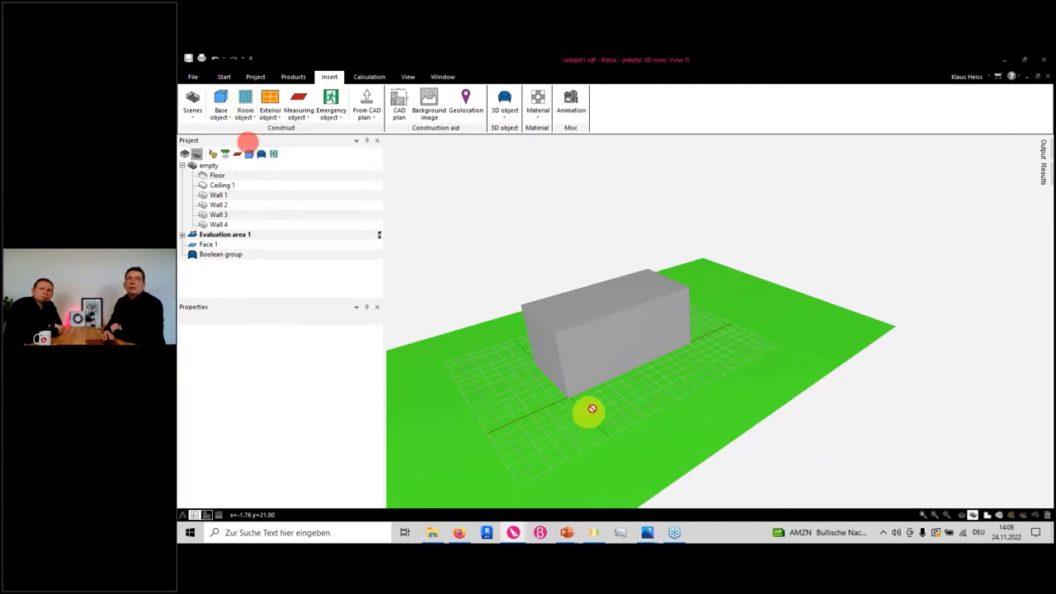
scroll(594, 363, "up", 2)
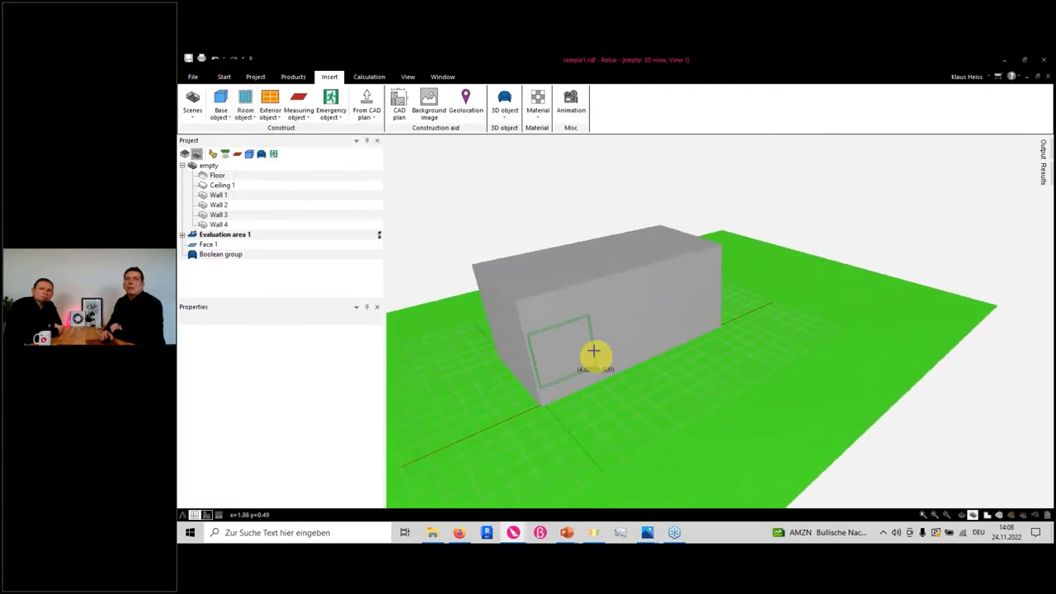
left_click(643, 334)
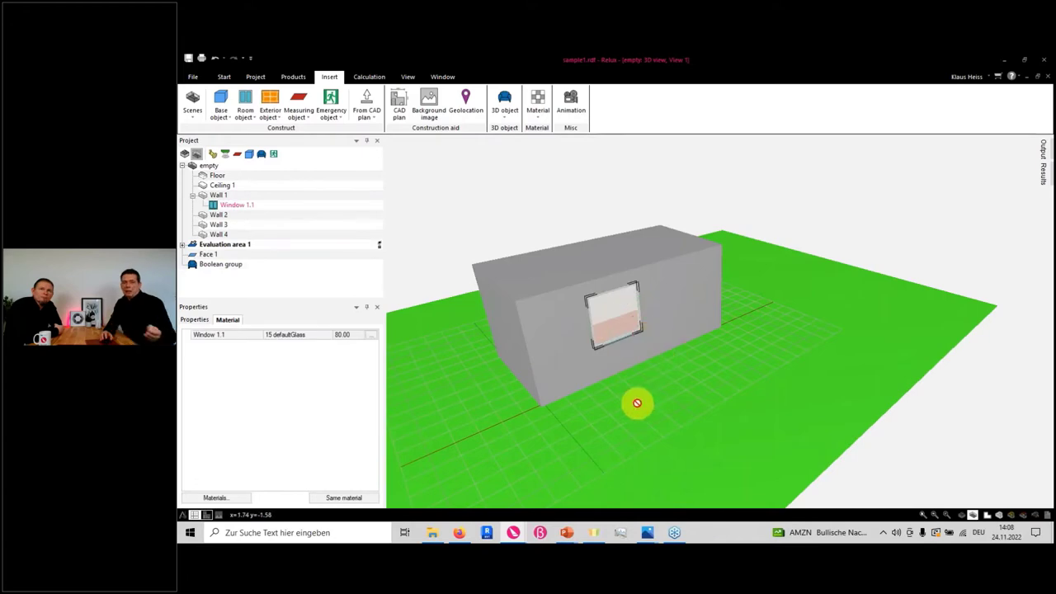
left_click(625, 330)
Step: Zoom and orbit to inspect the window head-on and from a steeper angle
scroll(632, 334, "up", 3)
scroll(627, 333, "up", 2)
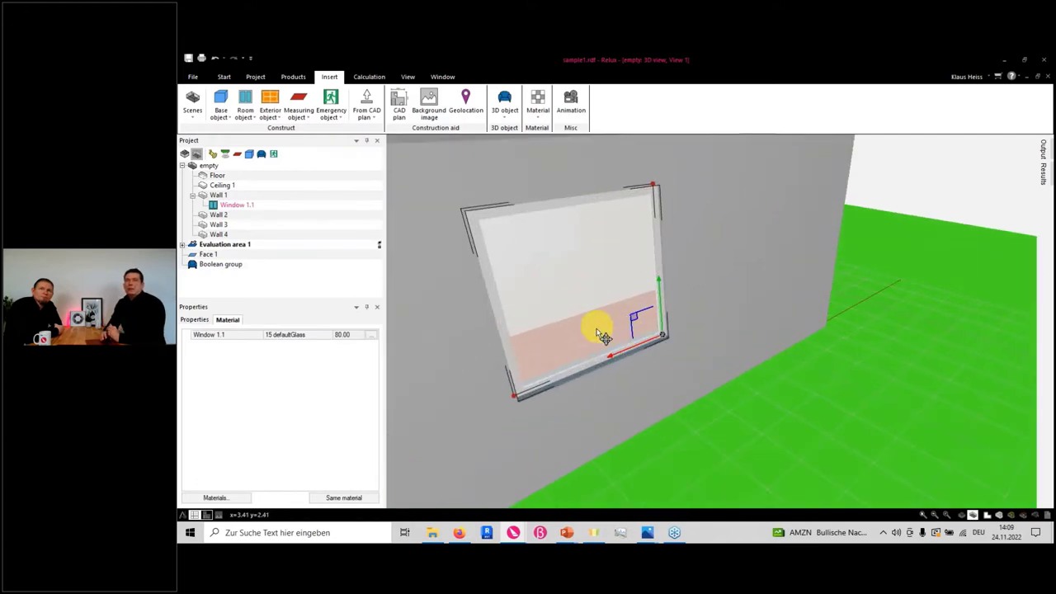
scroll(561, 330, "down", 5)
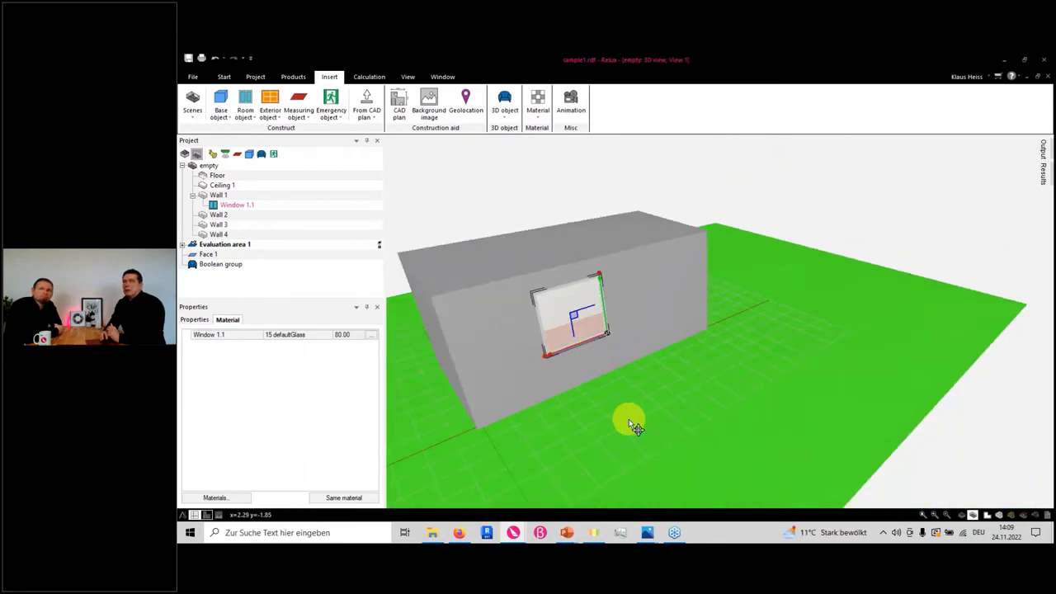
left_click_drag(618, 418, 591, 528)
scroll(586, 408, "up", 6)
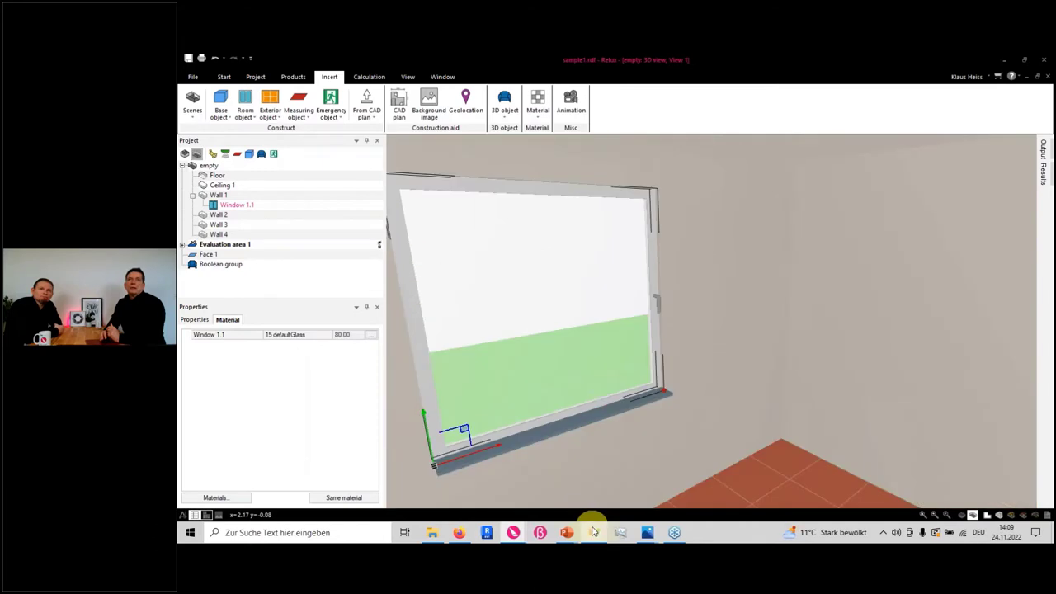
mouse_move(594, 532)
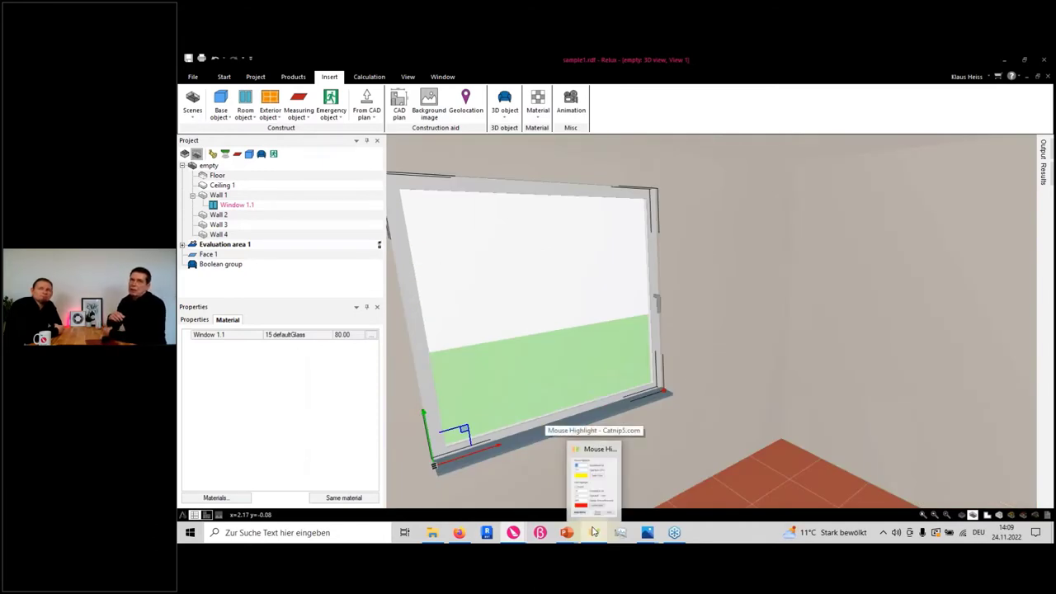
left_click(593, 532)
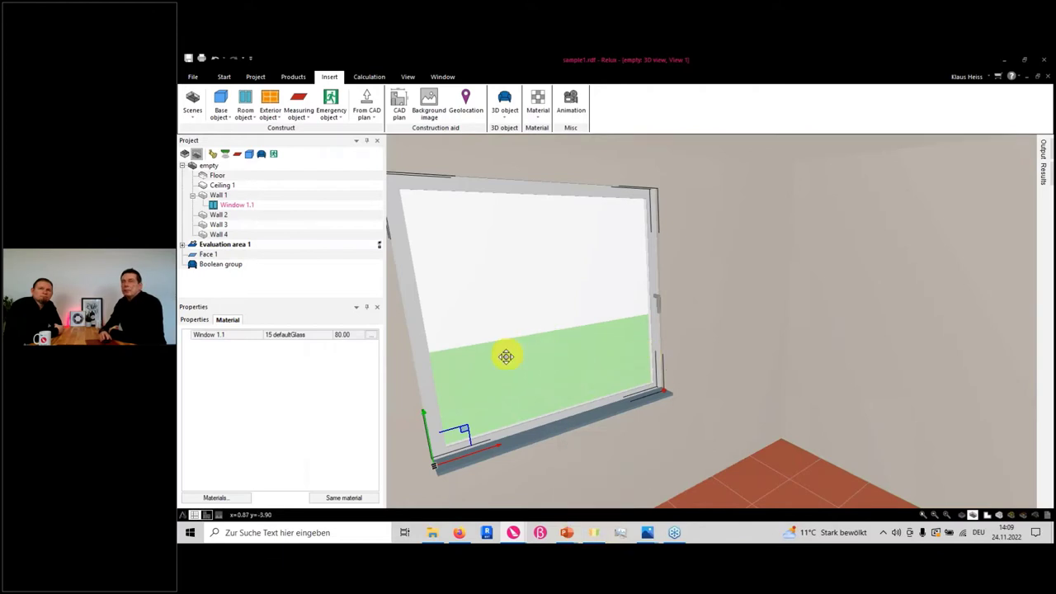
mouse_move(698, 358)
left_mouse_down()
mouse_move(701, 381)
mouse_move(491, 388)
mouse_move(702, 377)
mouse_move(519, 371)
left_mouse_up()
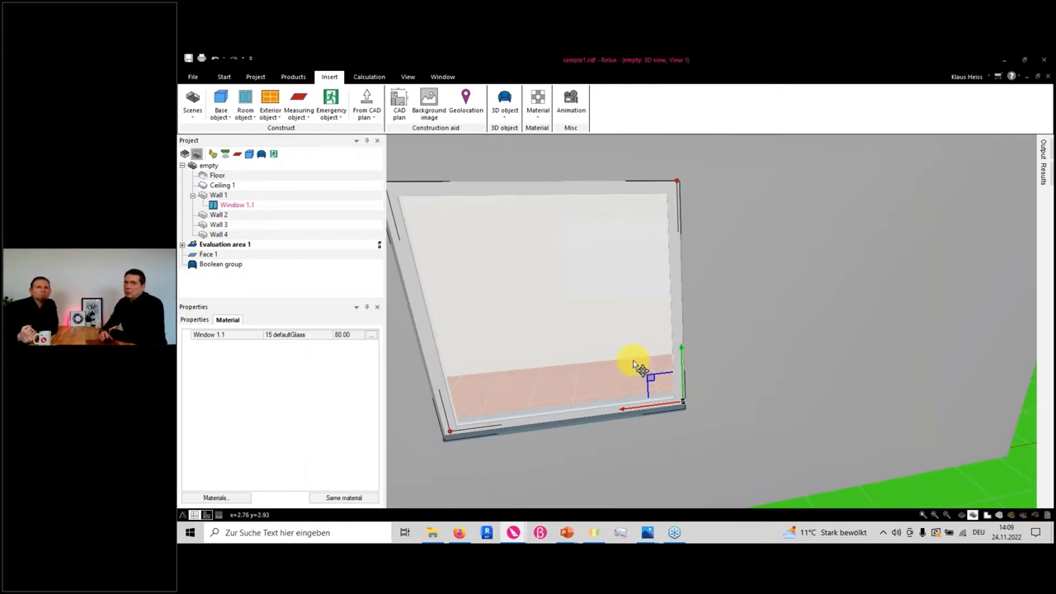
scroll(632, 360, "up", 2)
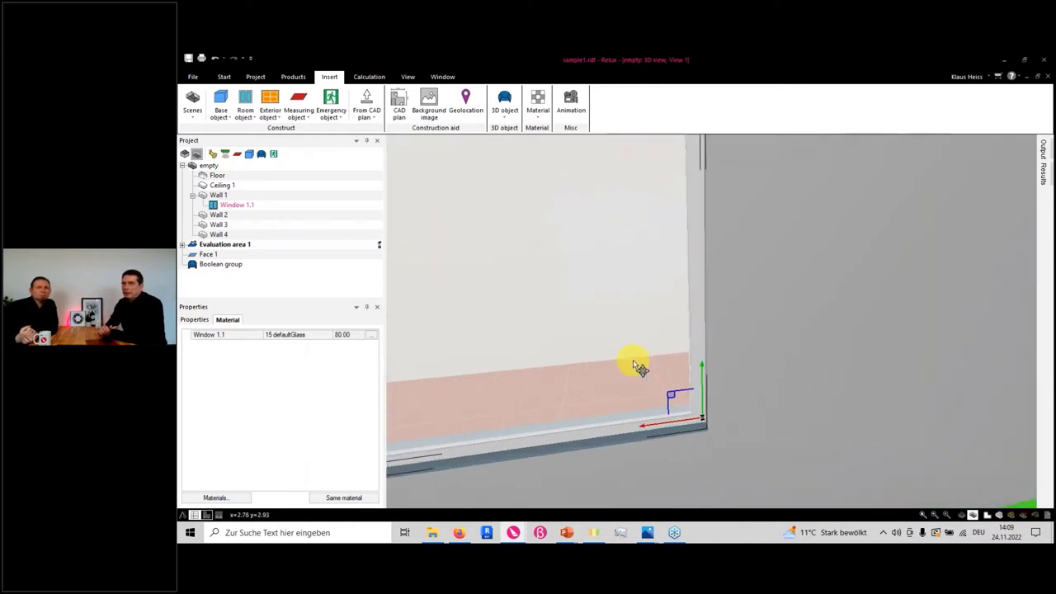
scroll(658, 464, "down", 5)
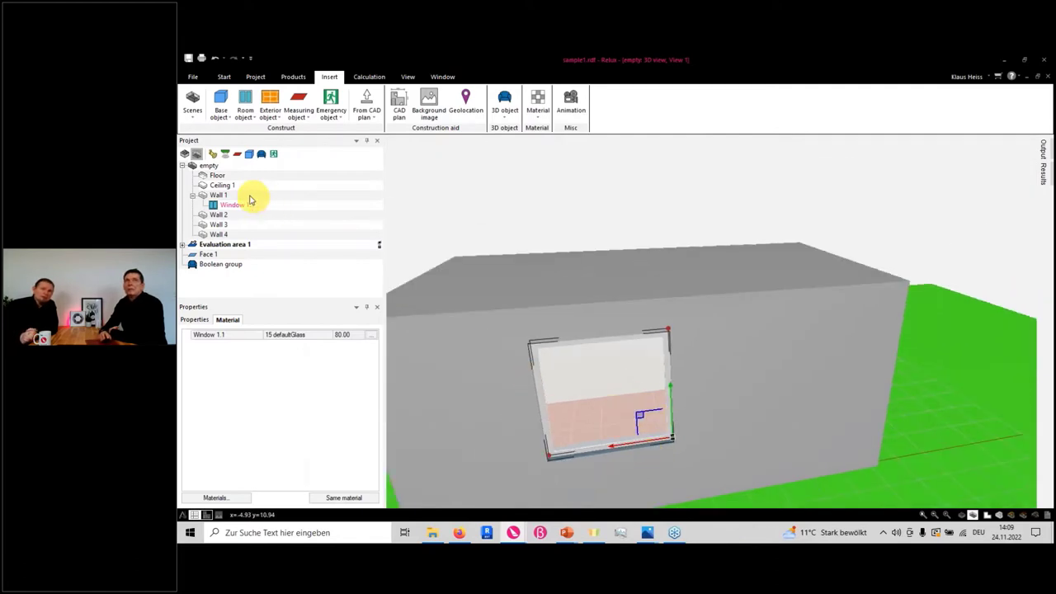
Step: Select Ceiling 1 and set its exterior face to blue (16 diffus) from the palette
left_click(223, 185)
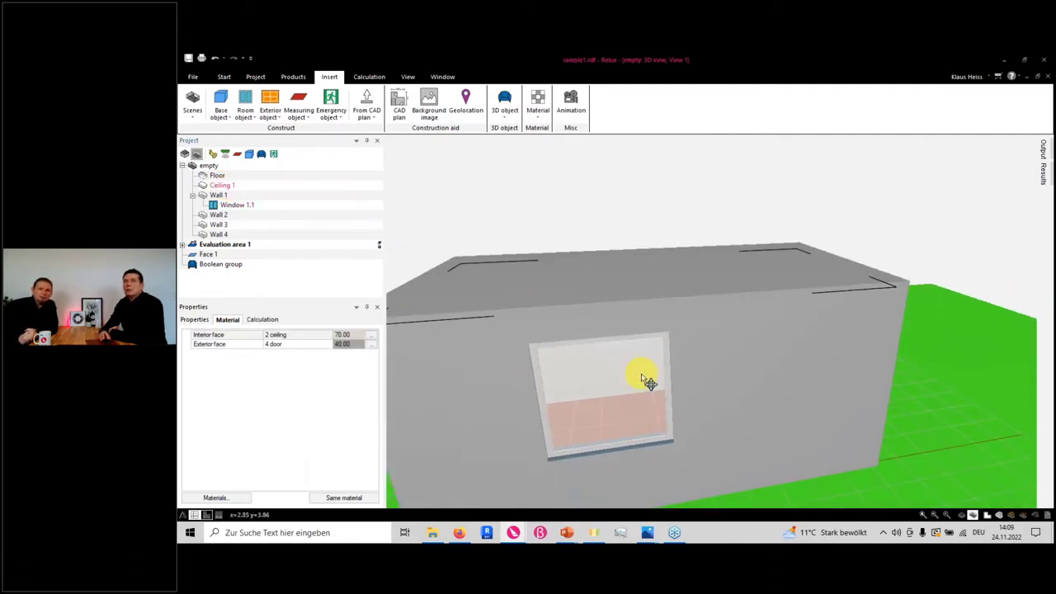
scroll(617, 400, "down", 3)
middle_click_drag(622, 399, 589, 402)
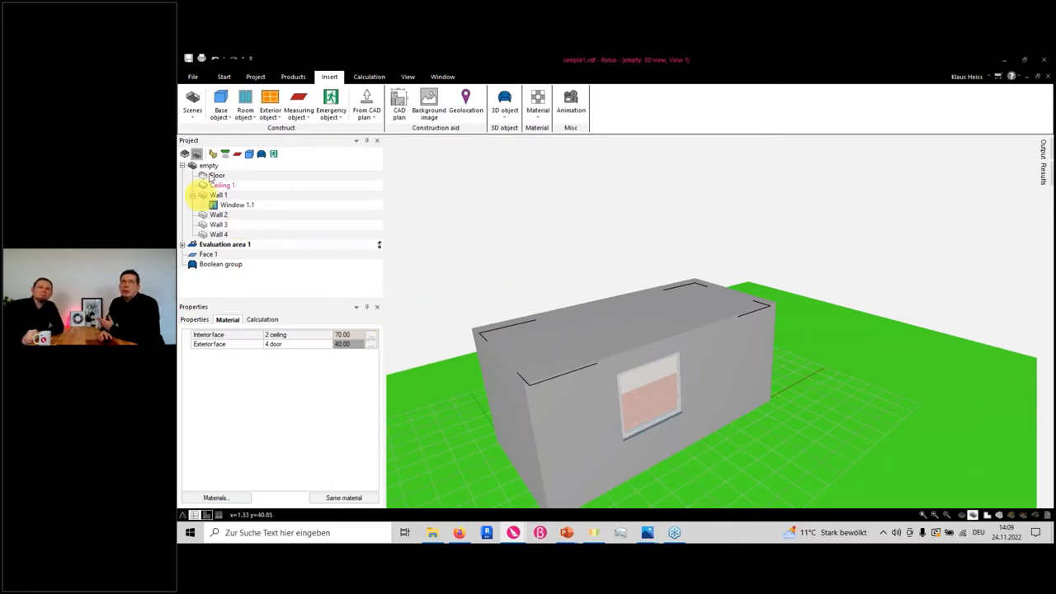
left_click(372, 346)
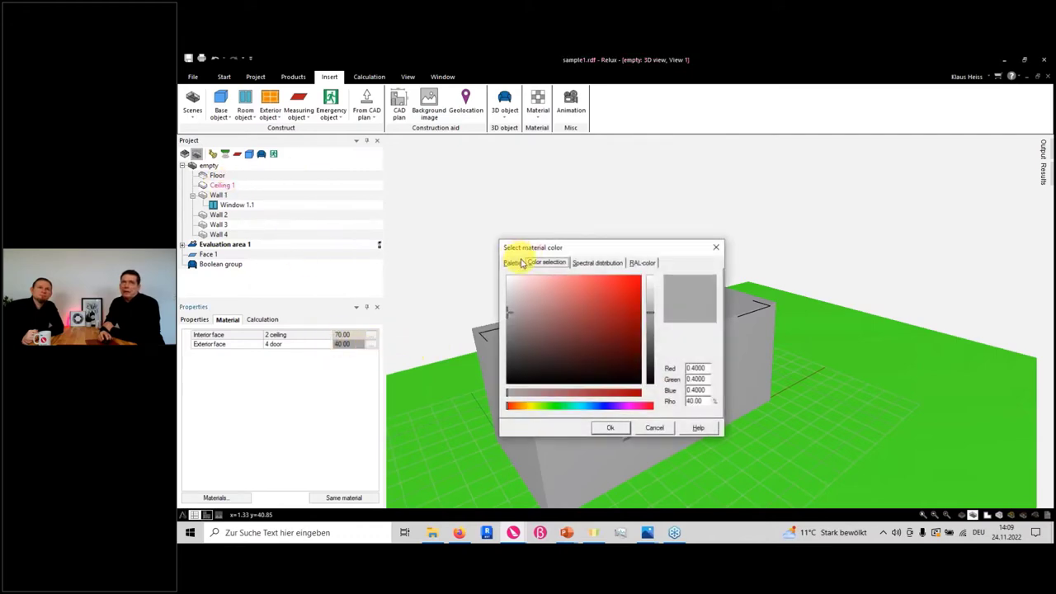
left_click(512, 263)
left_click(581, 353)
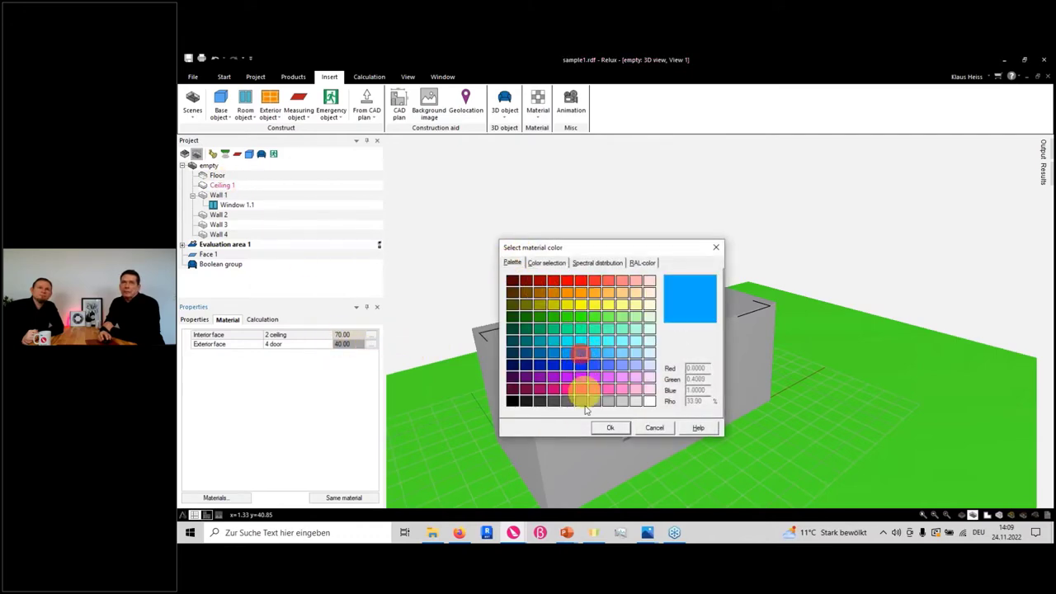
left_click(600, 428)
Step: Orbit the building to view the blue roof, then deselect the ceiling
left_click_drag(638, 420, 615, 391)
right_click(582, 210)
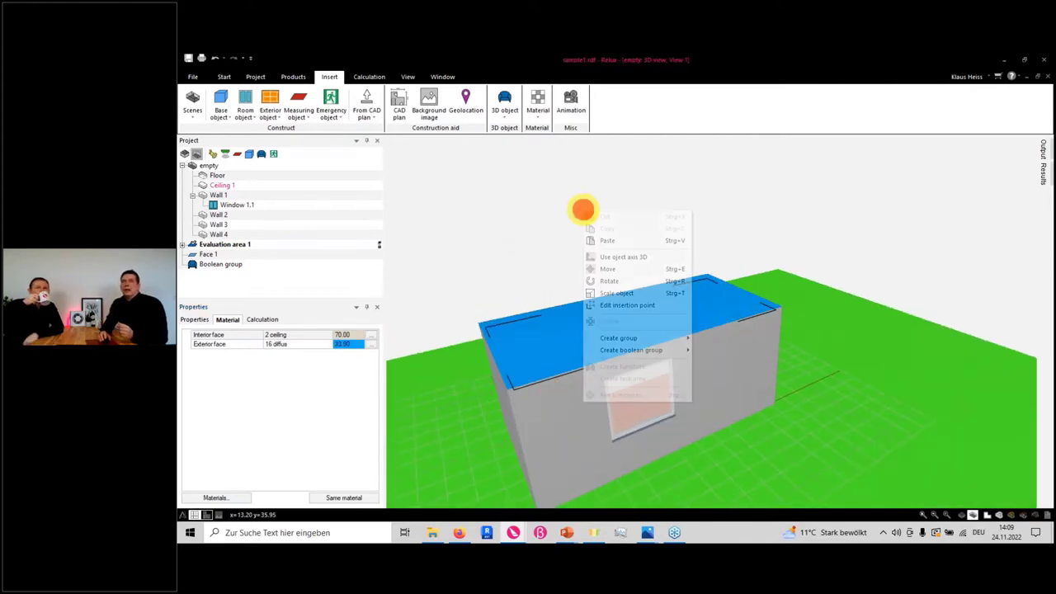
left_click(551, 202)
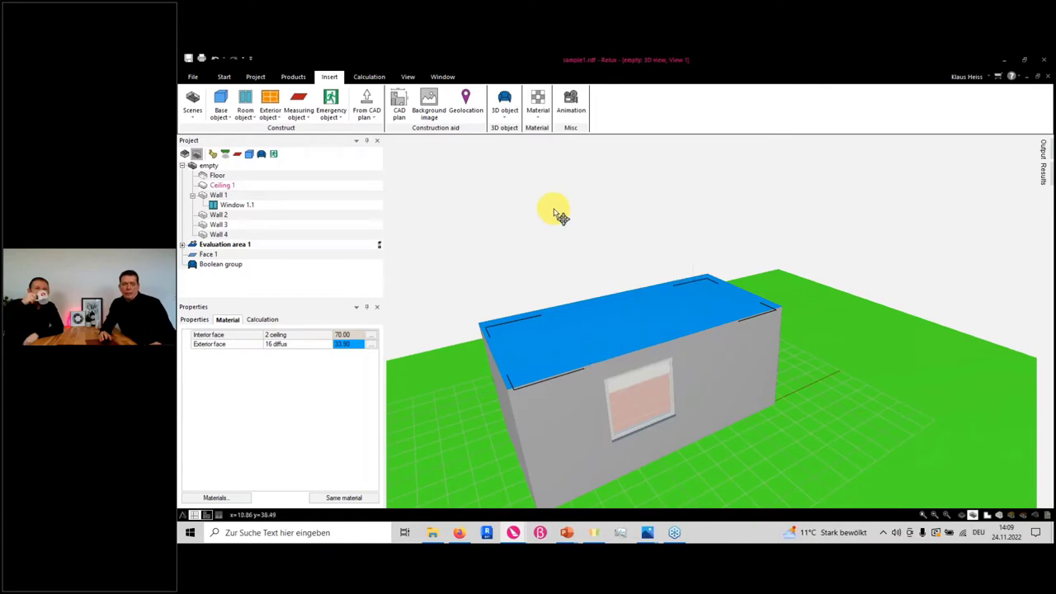
left_click(628, 204)
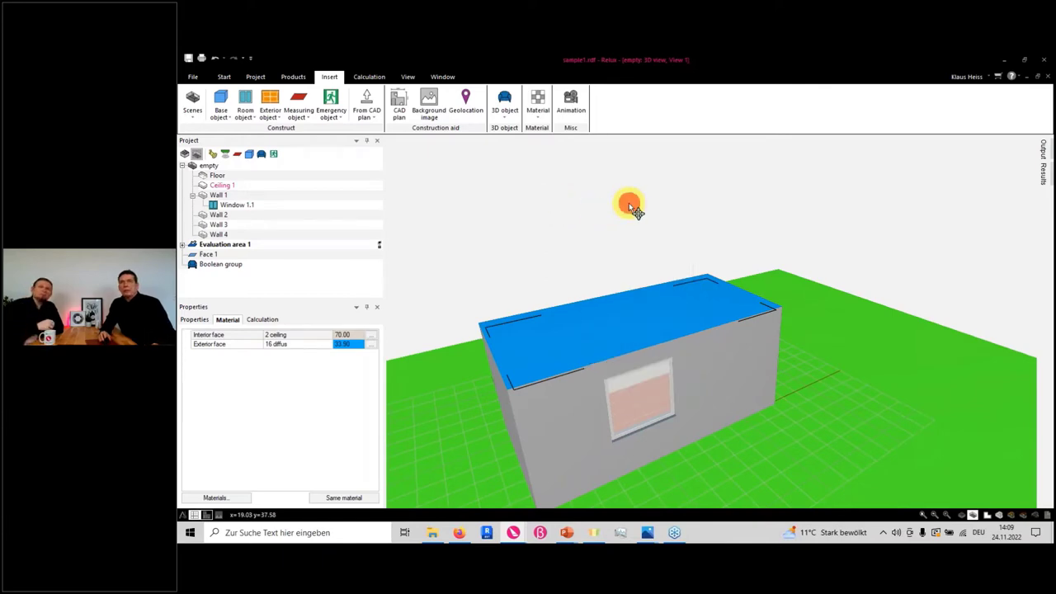
Step: Untick Exterior view in the 3D view and orbit to see the walls, window and orange-red floor
right_click(627, 203)
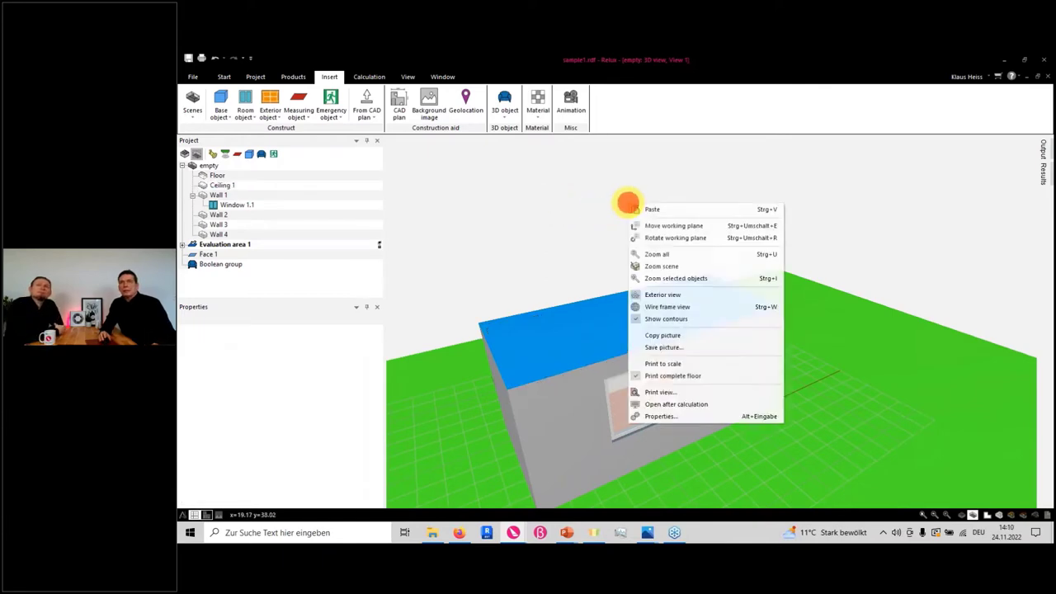
left_click(662, 294)
mouse_move(644, 323)
right_mouse_down()
mouse_move(624, 308)
mouse_move(634, 332)
mouse_move(699, 355)
mouse_move(707, 256)
right_mouse_up()
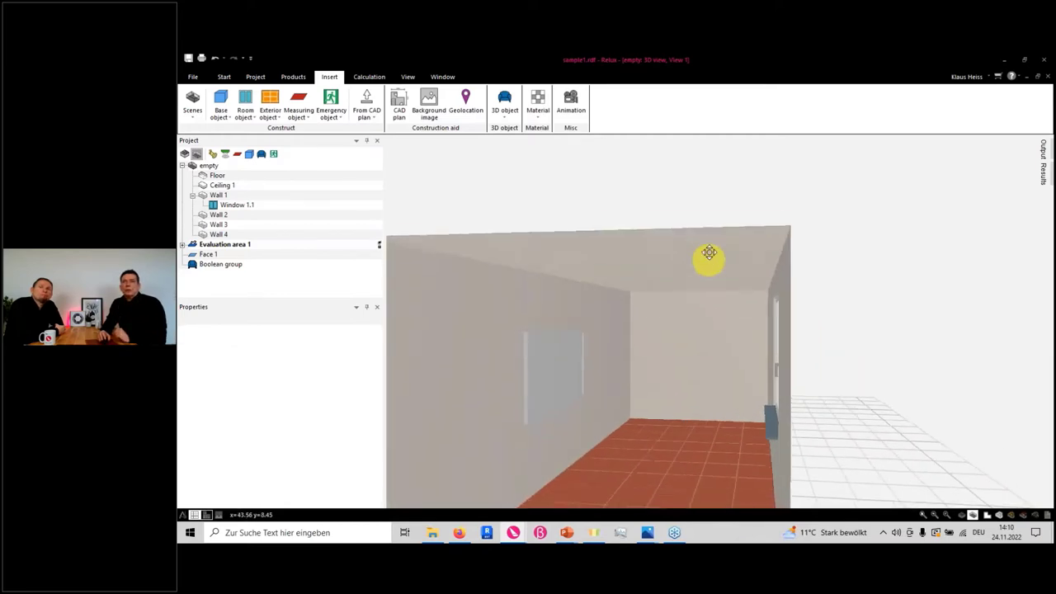
right_click_drag(707, 348, 636, 370)
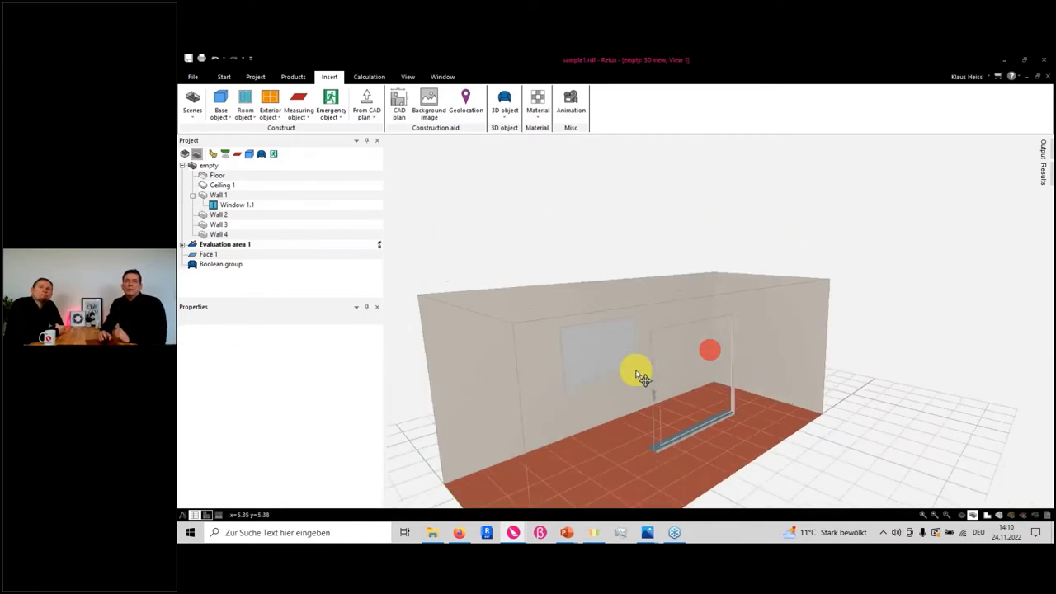
scroll(643, 376, "down", 3)
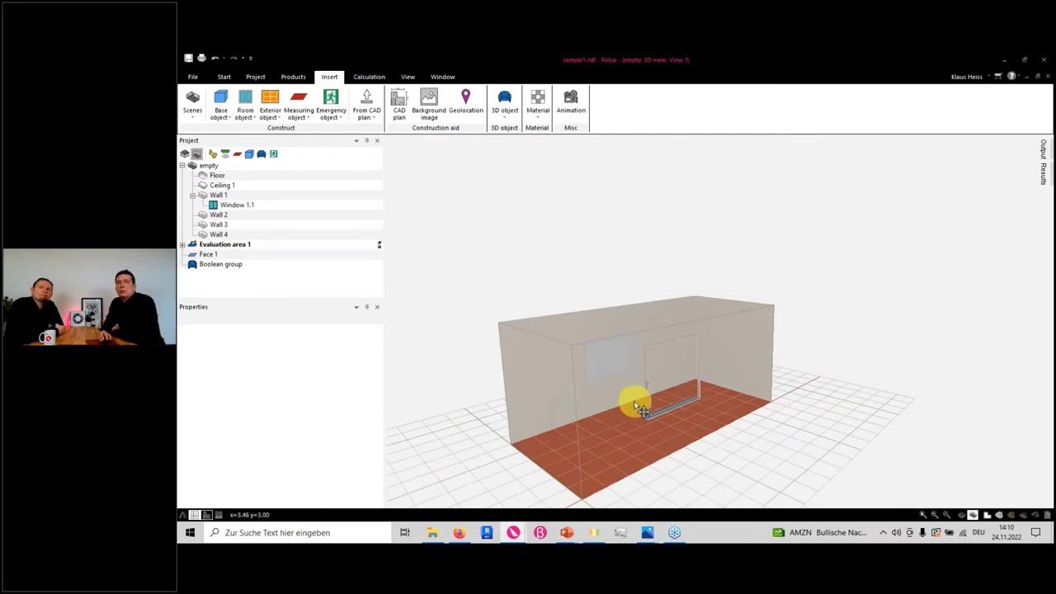
Step: Orbit to a frontal view and select Floor to show 13 diffus interior and 14 diffus exterior
mouse_move(650, 435)
right_mouse_down()
mouse_move(566, 452)
mouse_move(618, 464)
mouse_move(618, 453)
mouse_move(582, 438)
right_mouse_up()
scroll(583, 438, "up", 3)
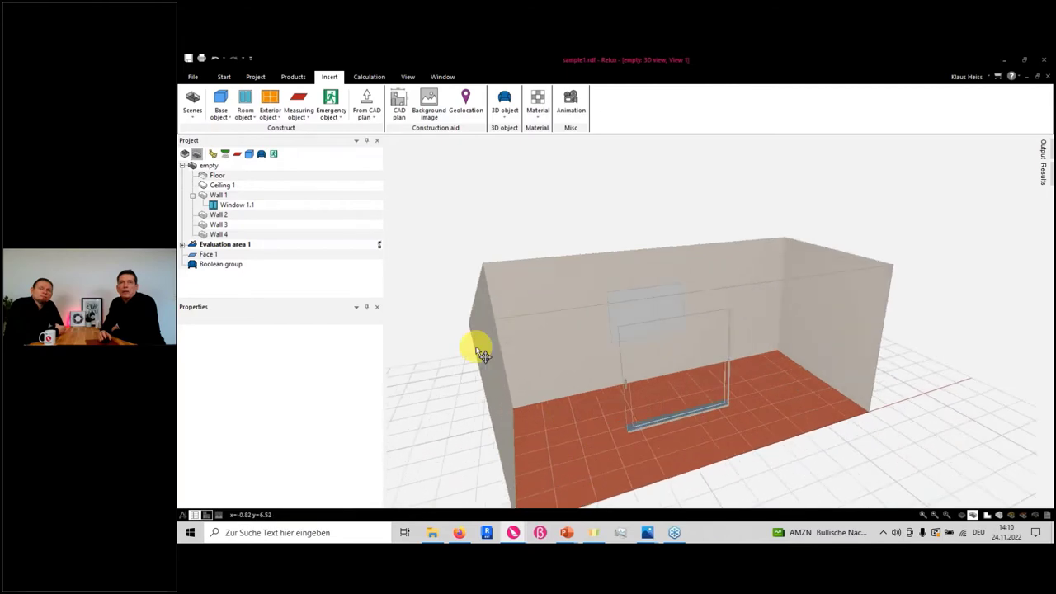
left_click(215, 175)
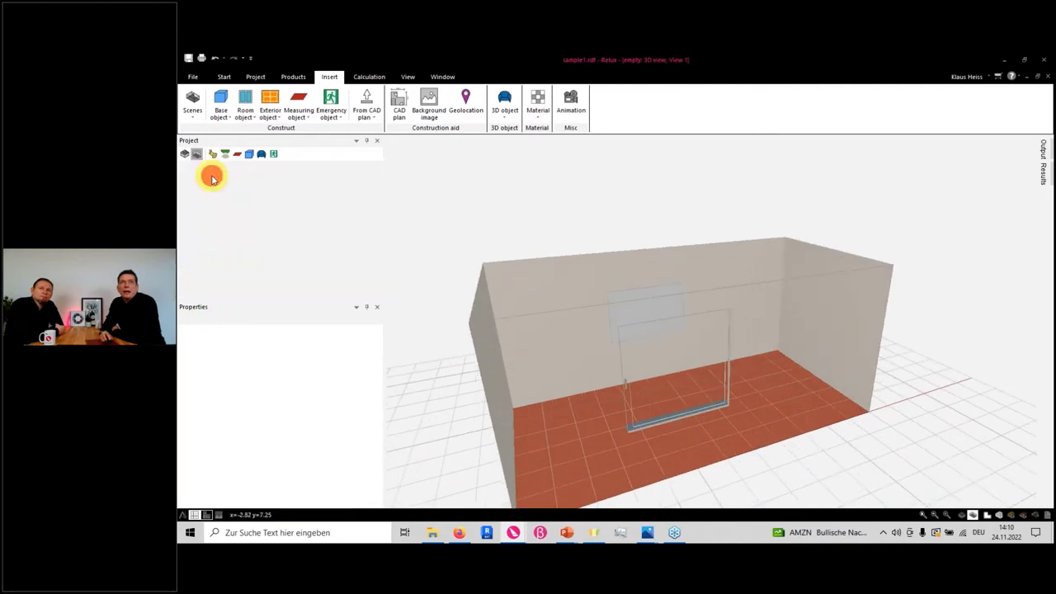
left_click(222, 111)
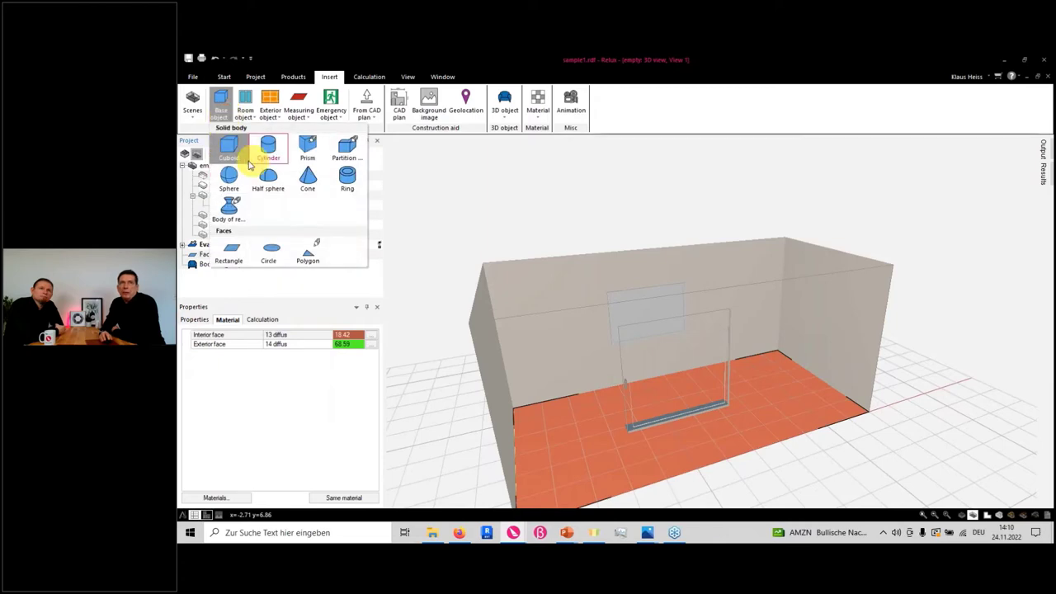
left_click(230, 147)
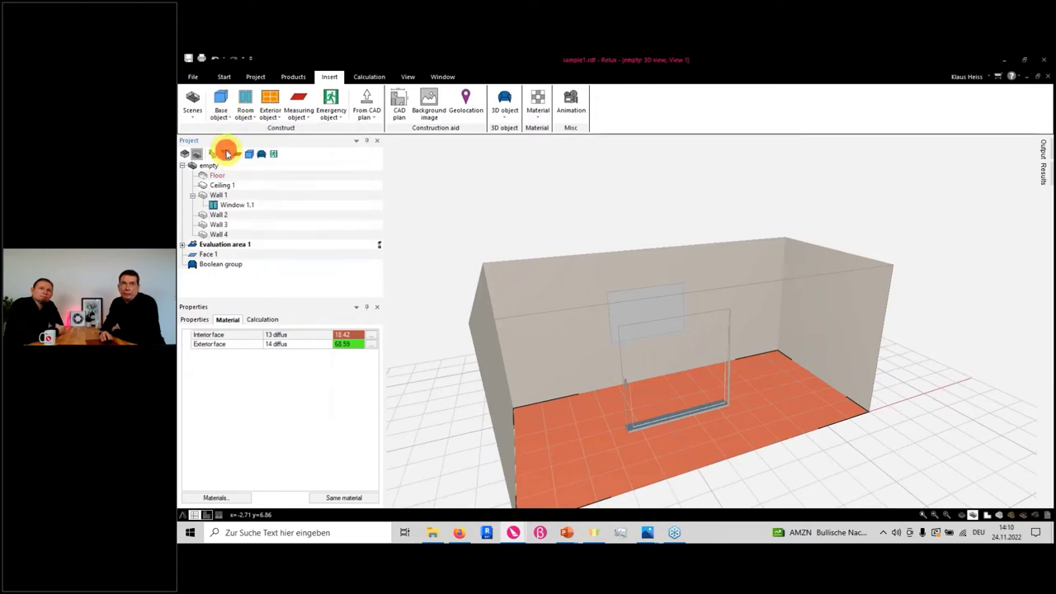
left_click(700, 435)
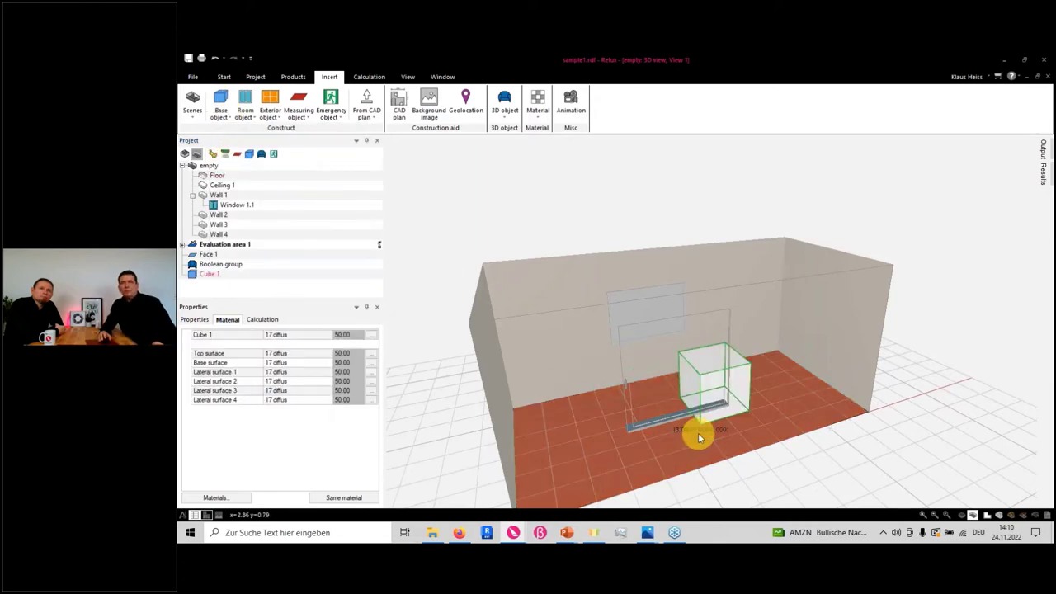
left_click(196, 320)
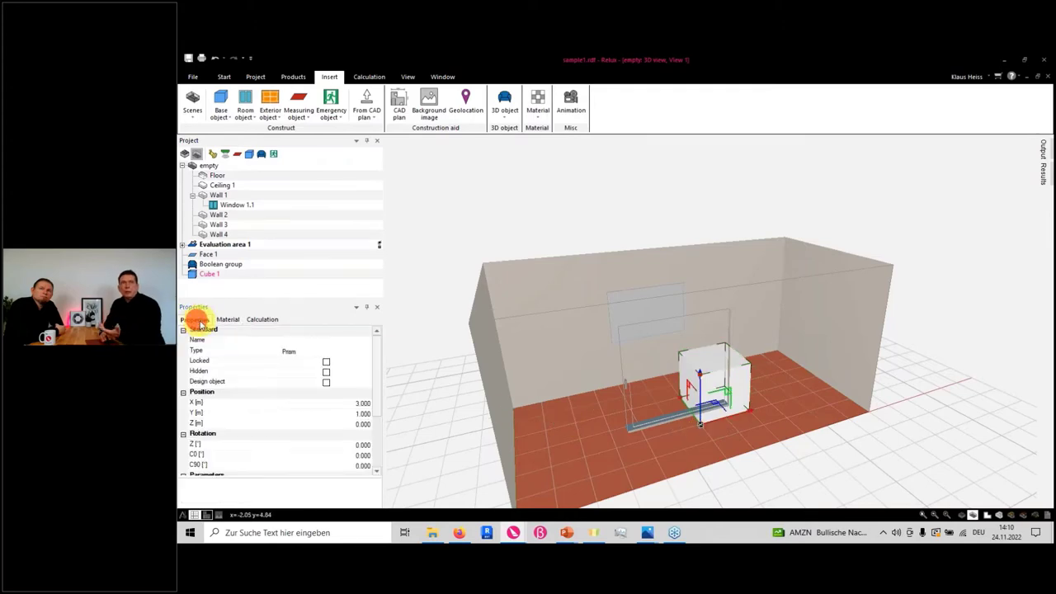
left_click(225, 320)
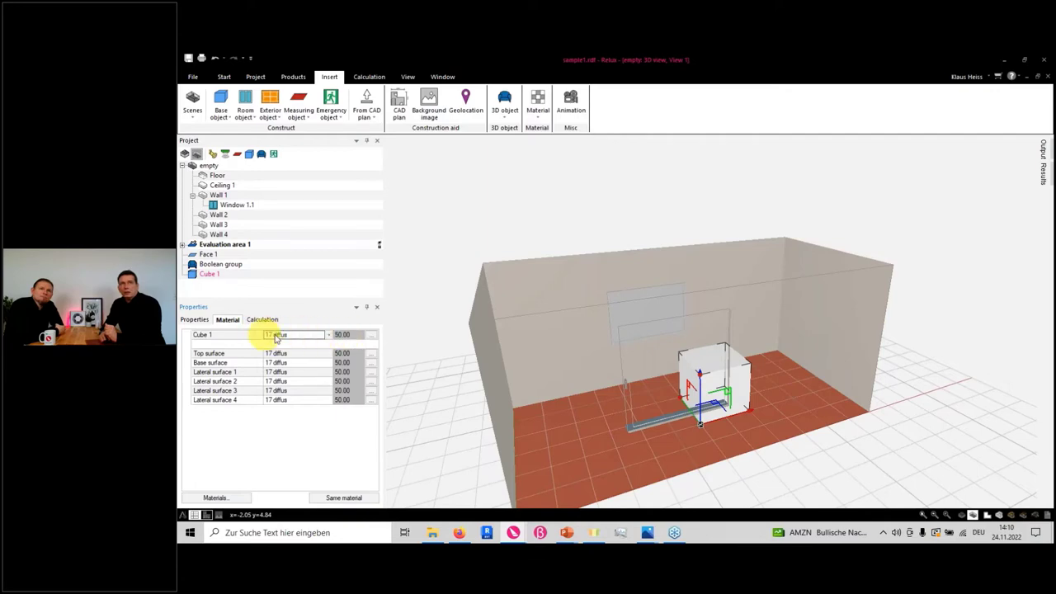
Step: Set all of Cube 1's surfaces to the green 14 diffus material
left_click(329, 334)
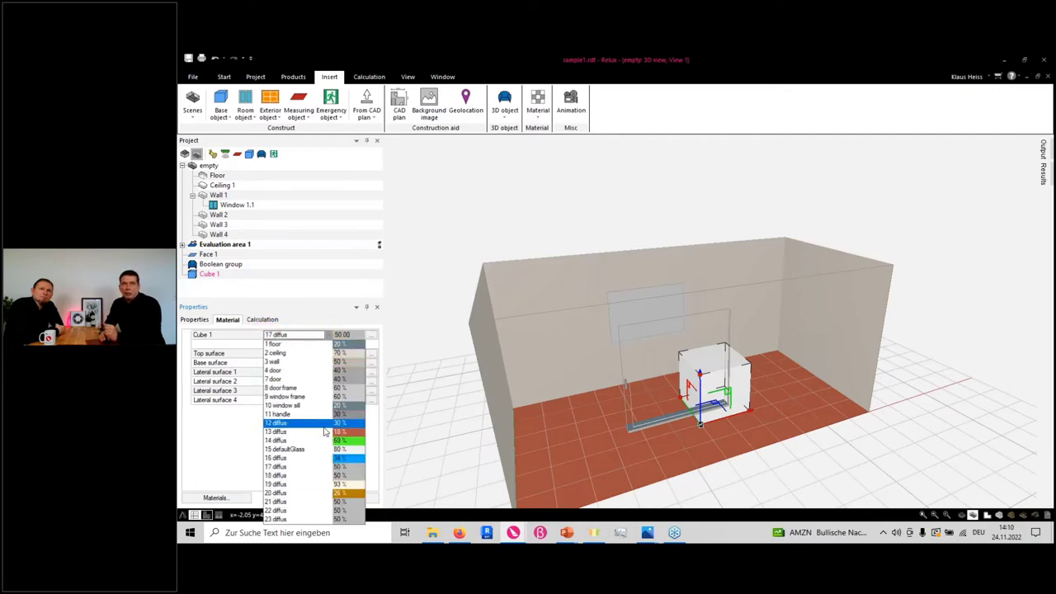
left_click(321, 440)
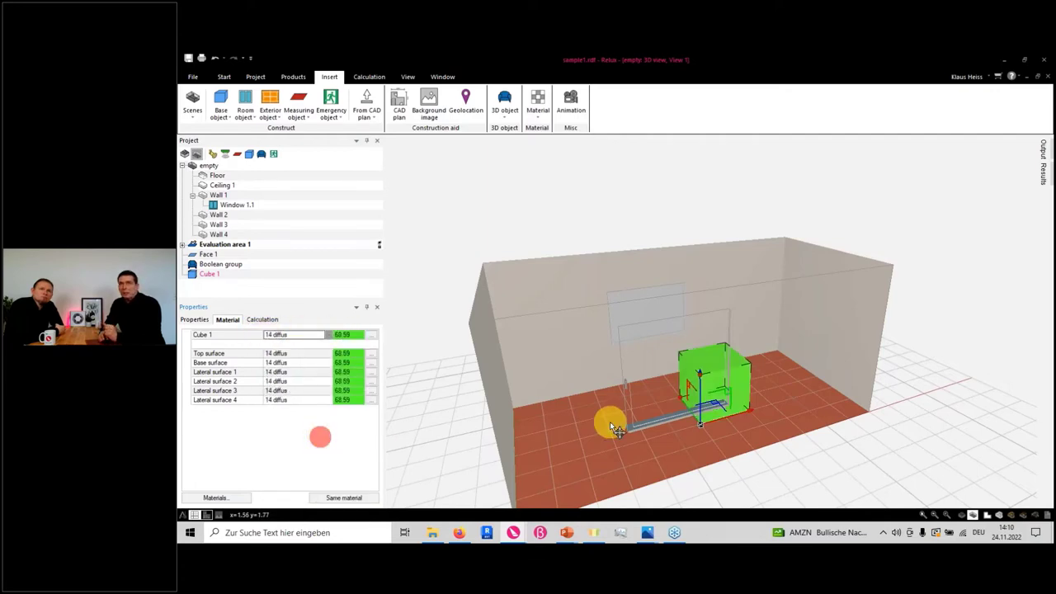
left_click_drag(608, 424, 773, 412)
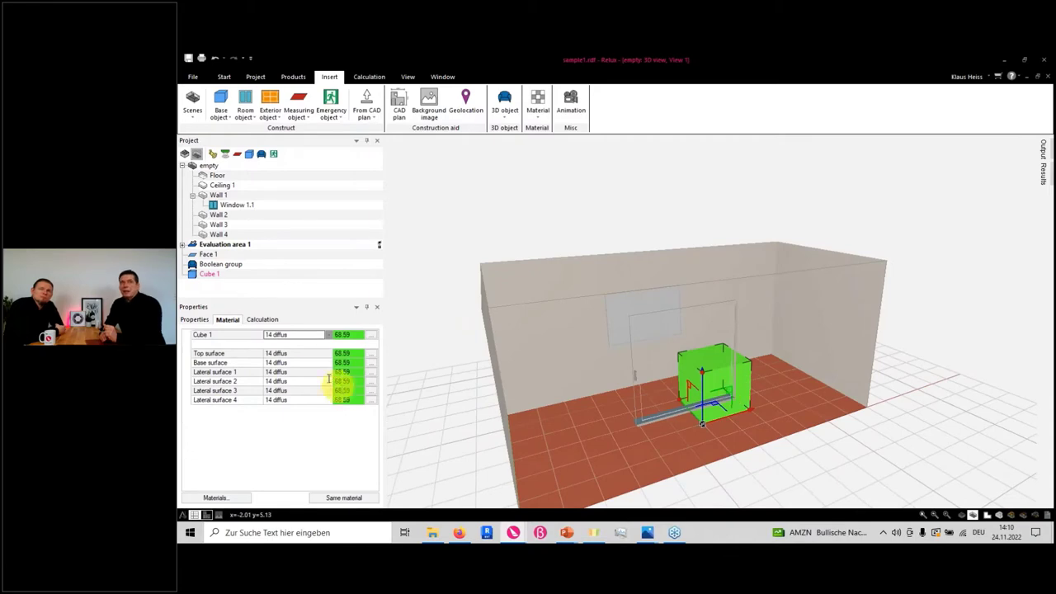
Step: Give the cube's top surface the blue 16 diffus material
left_click(297, 353)
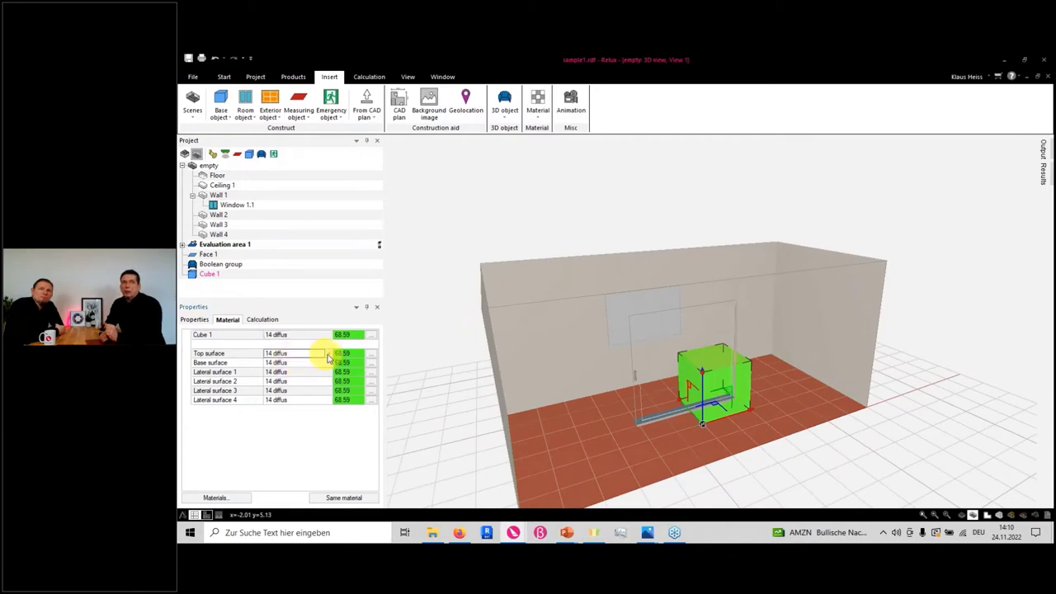
left_click(327, 353)
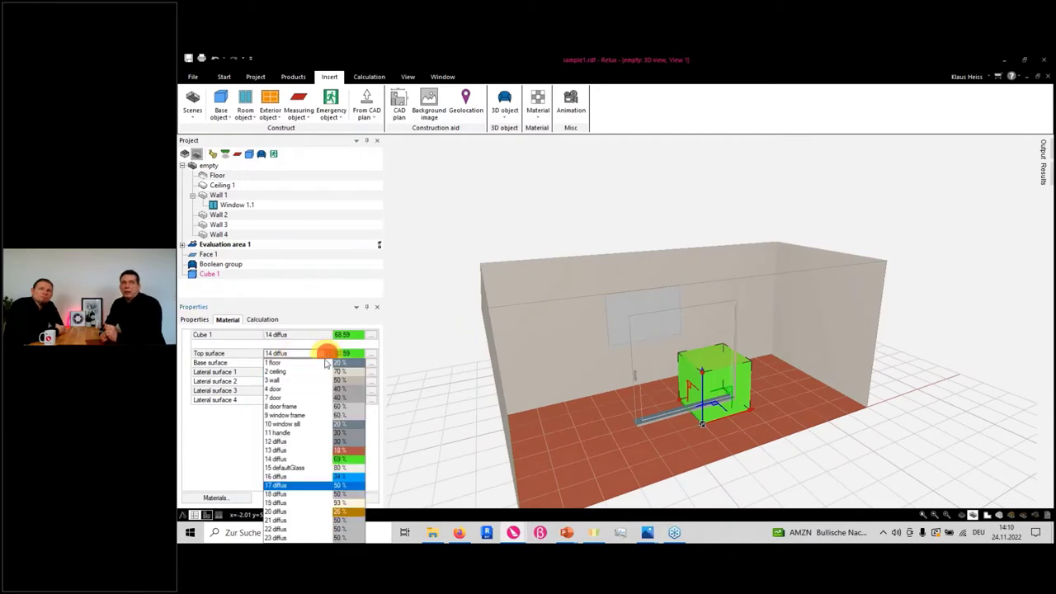
left_click(306, 478)
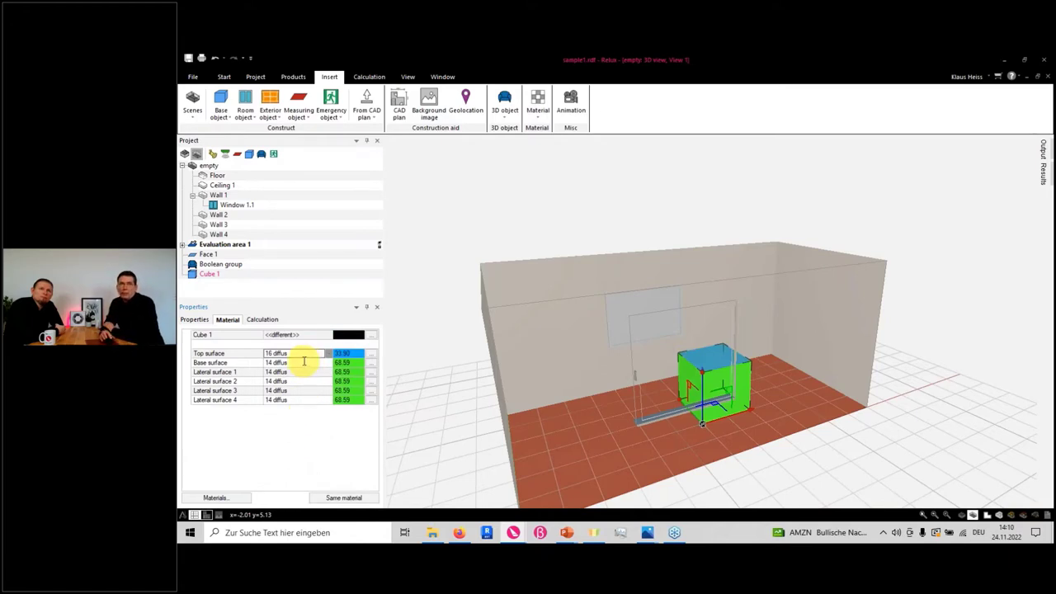
mouse_move(731, 372)
middle_mouse_down()
mouse_move(641, 372)
mouse_move(723, 378)
middle_mouse_up()
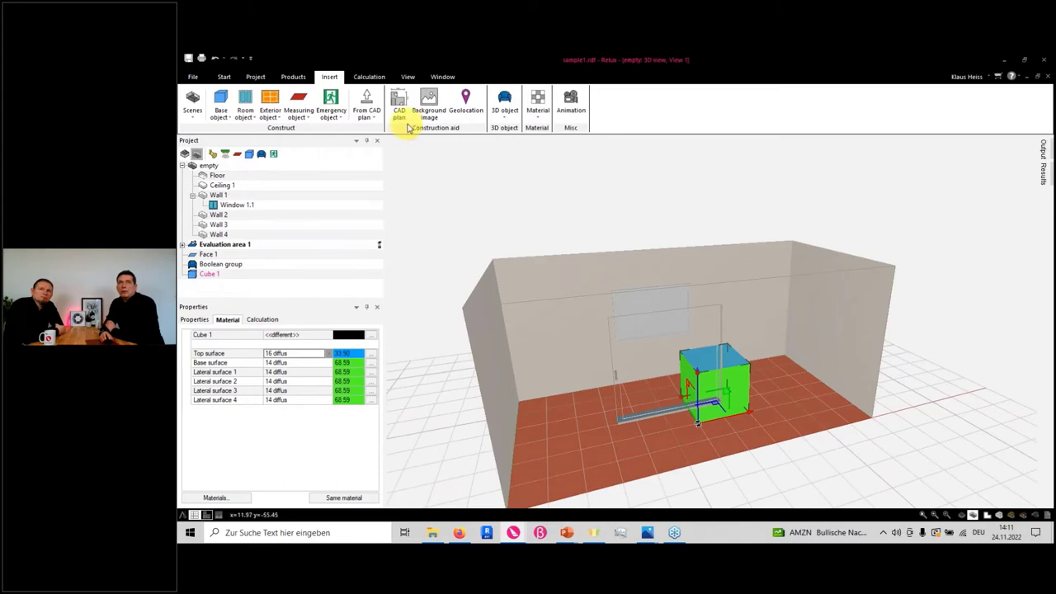
Step: Insert the Poltrona_10 armchair onto the room floor
left_click(504, 105)
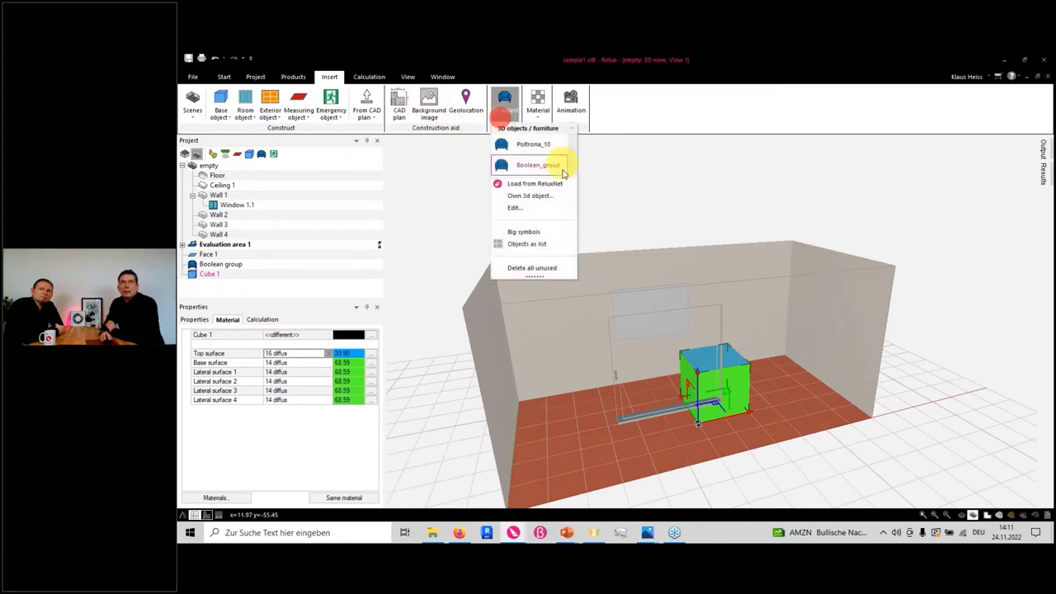
left_click(508, 144)
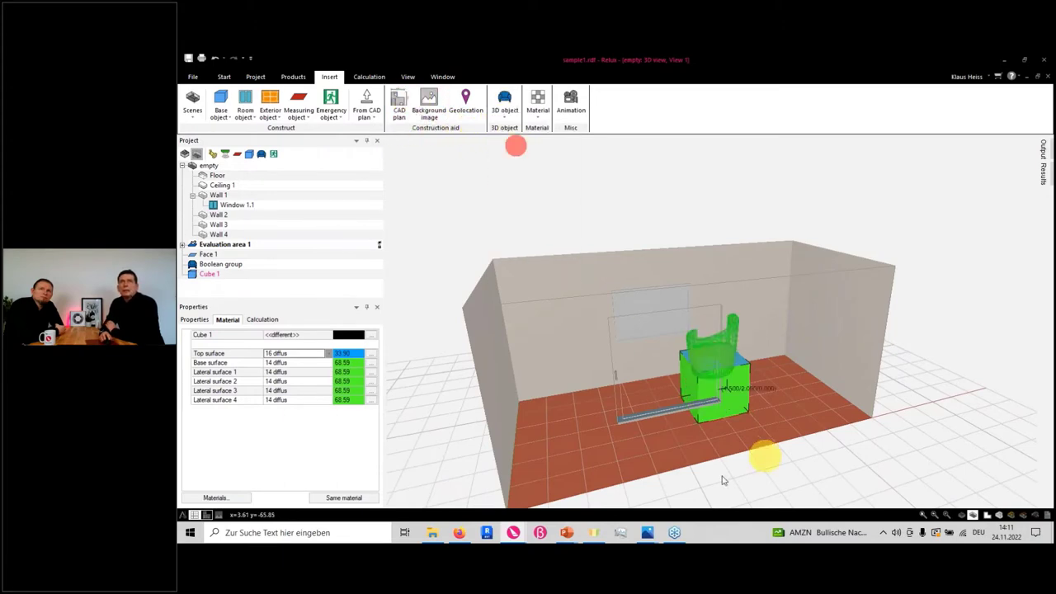
left_click(612, 459)
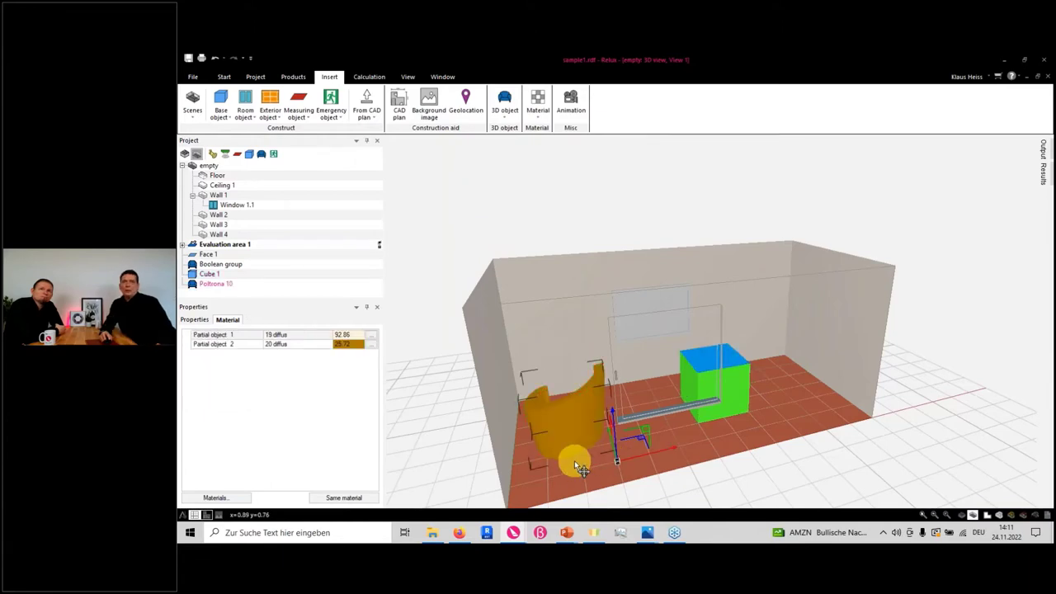
right_click_drag(577, 458, 536, 493)
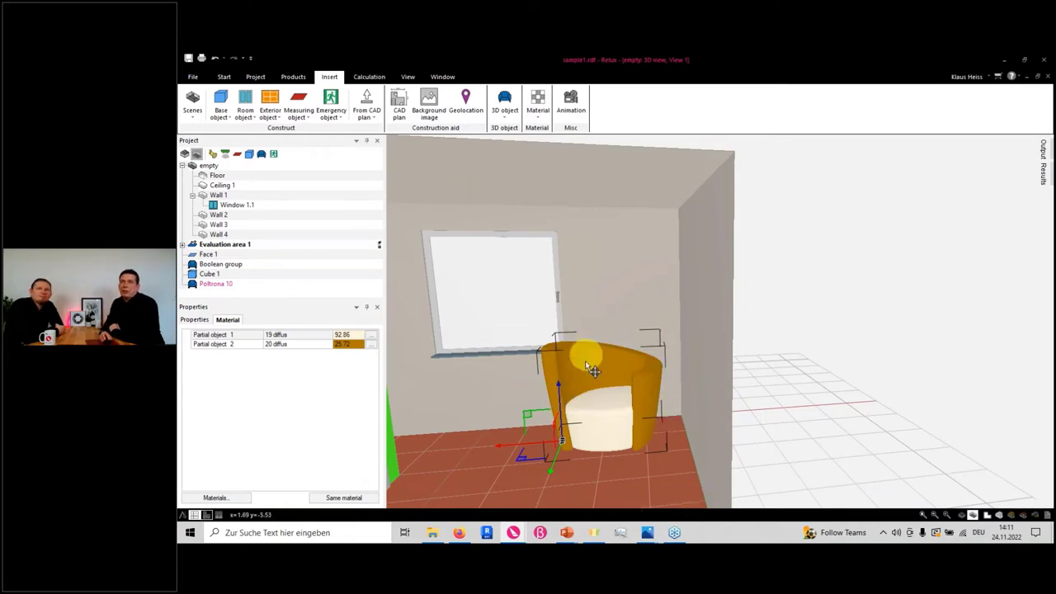
Step: Select Poltrona 10 in the project tree and show its part materials
left_click(208, 285)
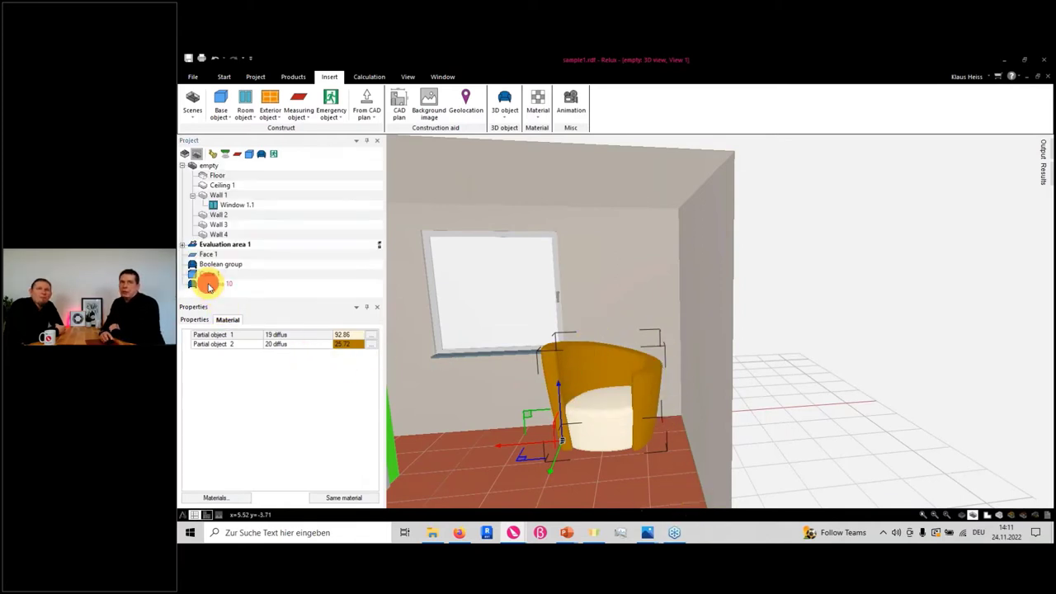
left_click(202, 320)
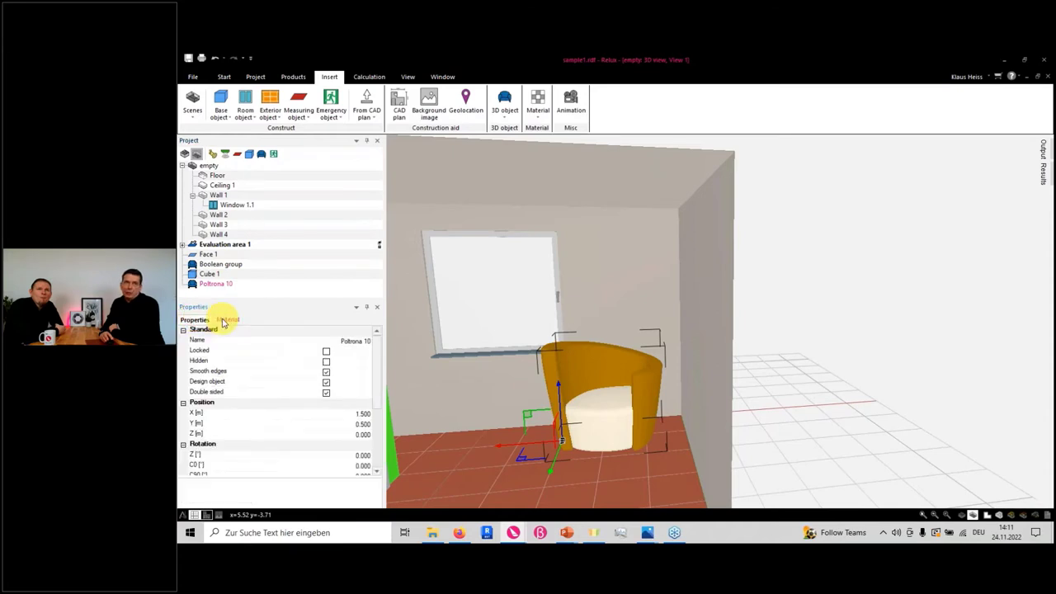
left_click(226, 320)
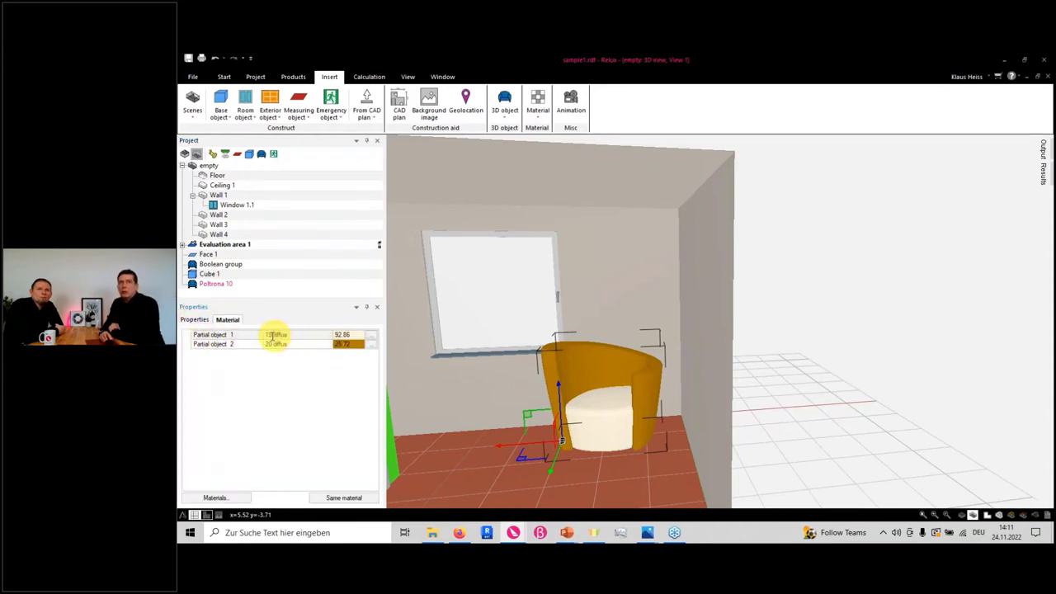
Step: Set the armchair's Partial object 1 to 16 diffus (33.90), keeping the second part at 20 diffus
left_click(328, 334)
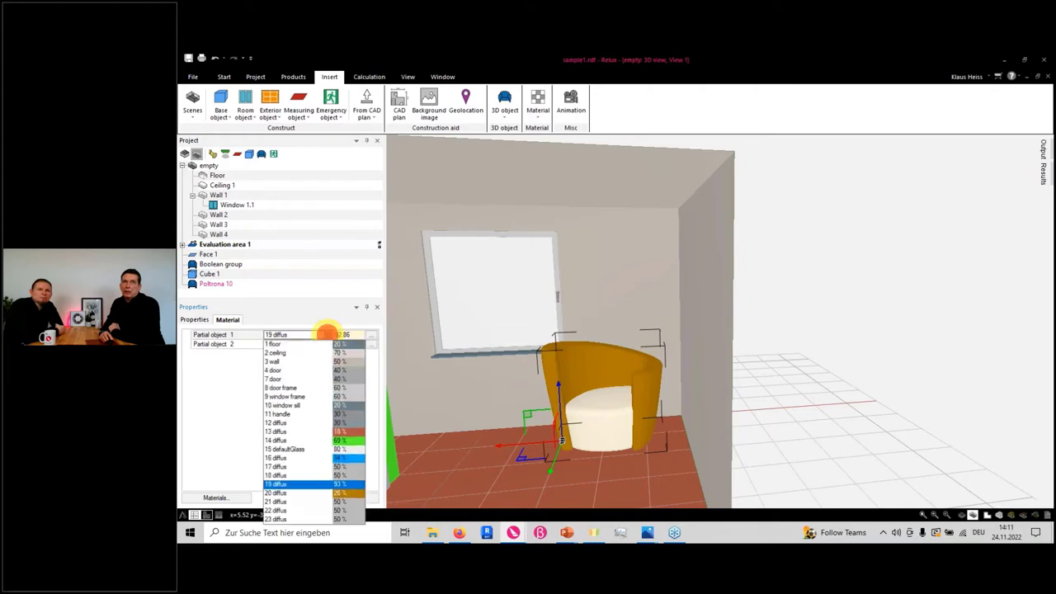
left_click(306, 457)
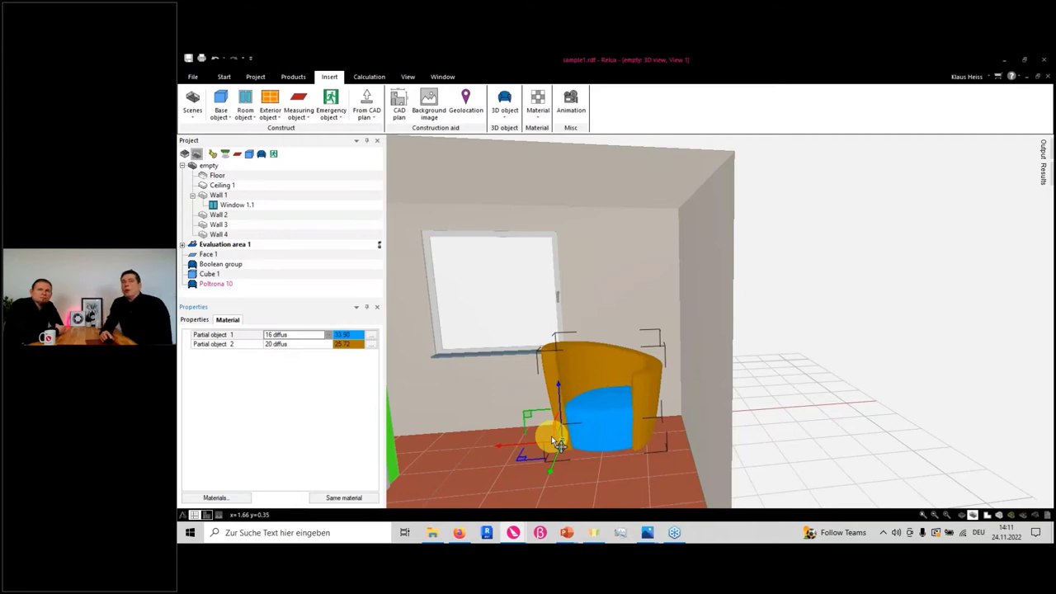
middle_click_drag(561, 444, 544, 424)
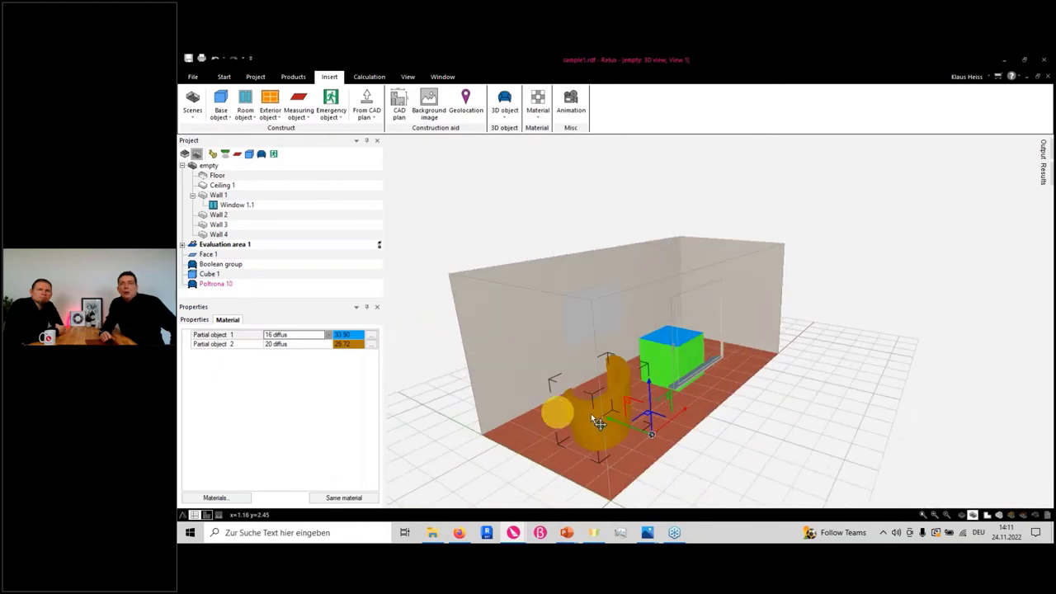
scroll(624, 383, "up", 2)
scroll(610, 371, "up", 3)
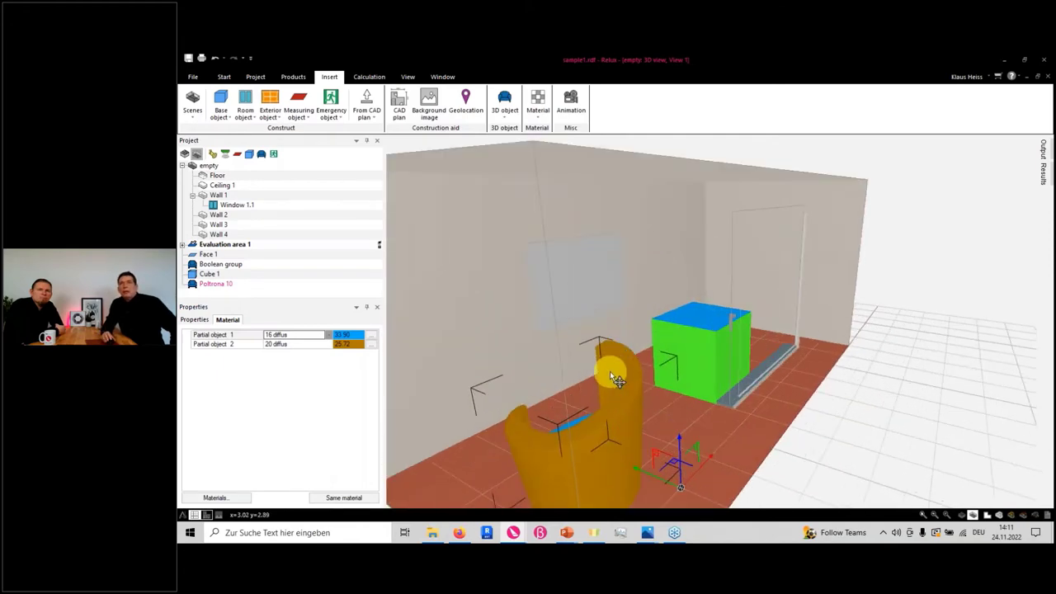
scroll(610, 370, "down", 2)
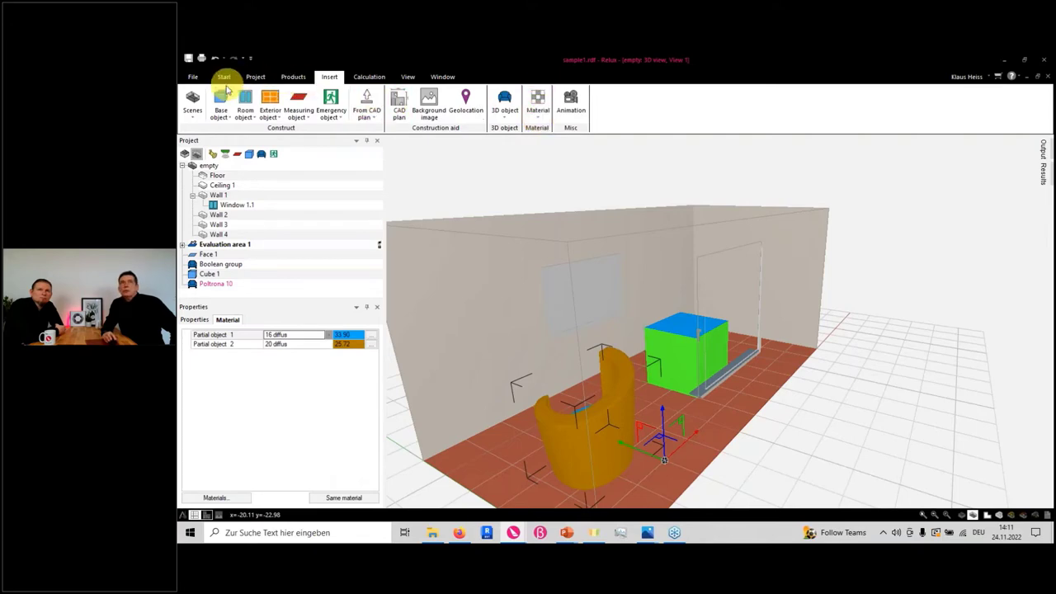
Step: Start a new Diffuse material, cancel the colour choice, and reopen the project materials gallery
left_click(537, 116)
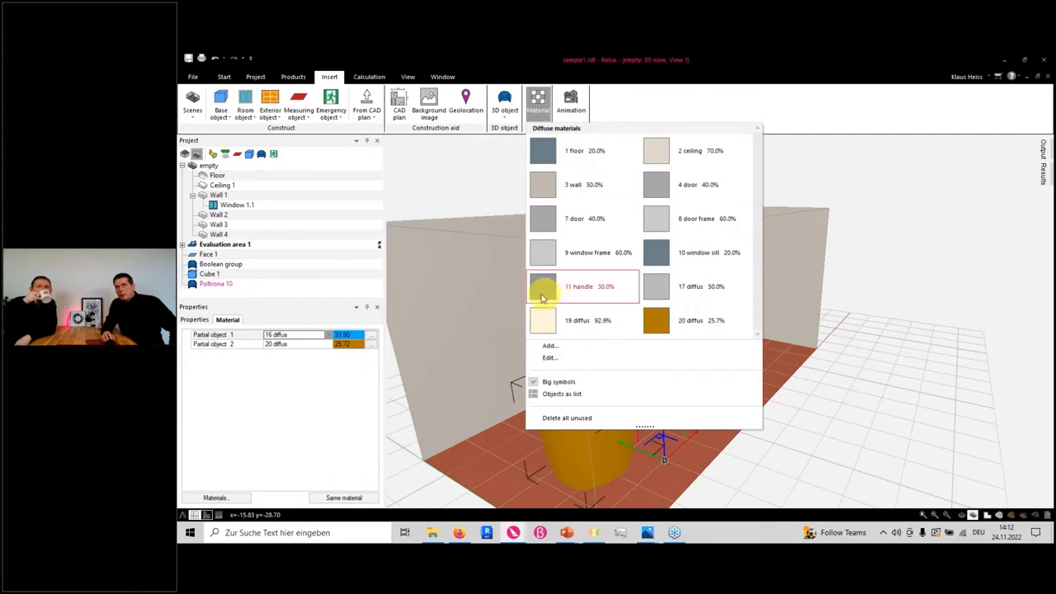
left_click(548, 347)
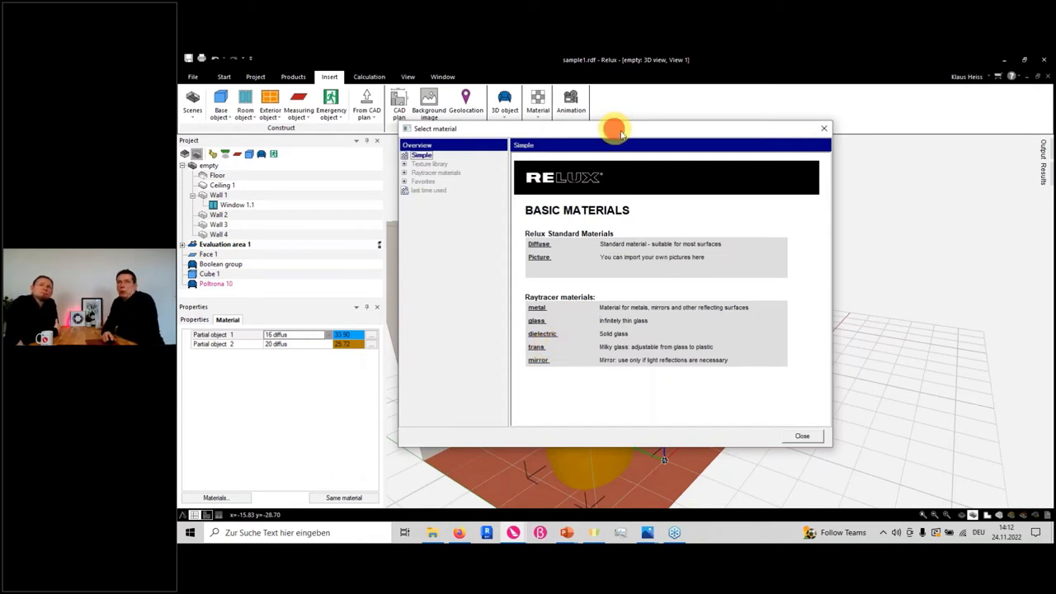
left_click_drag(621, 132, 686, 142)
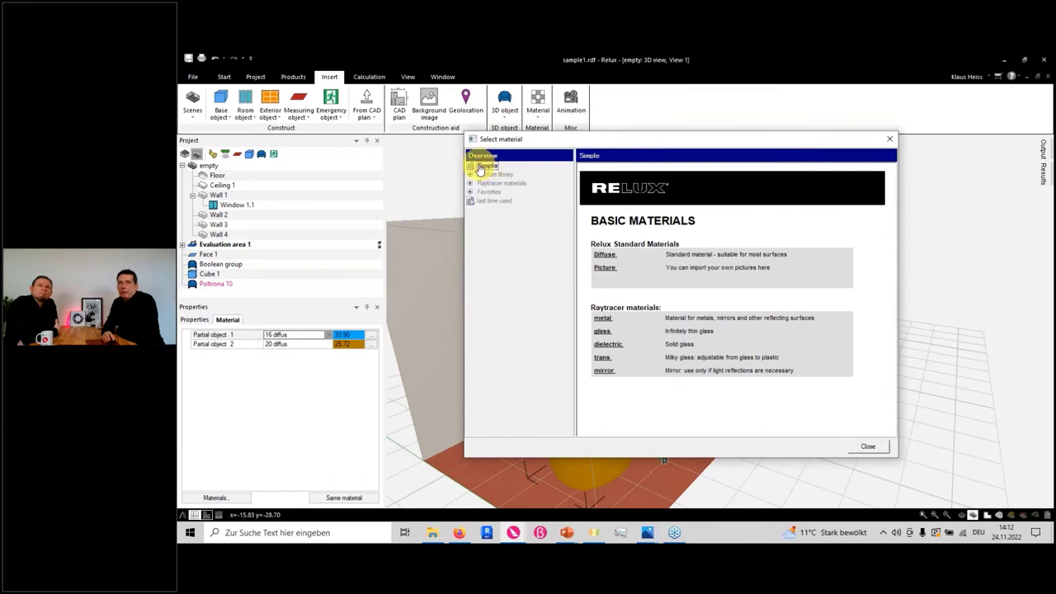
left_click(603, 256)
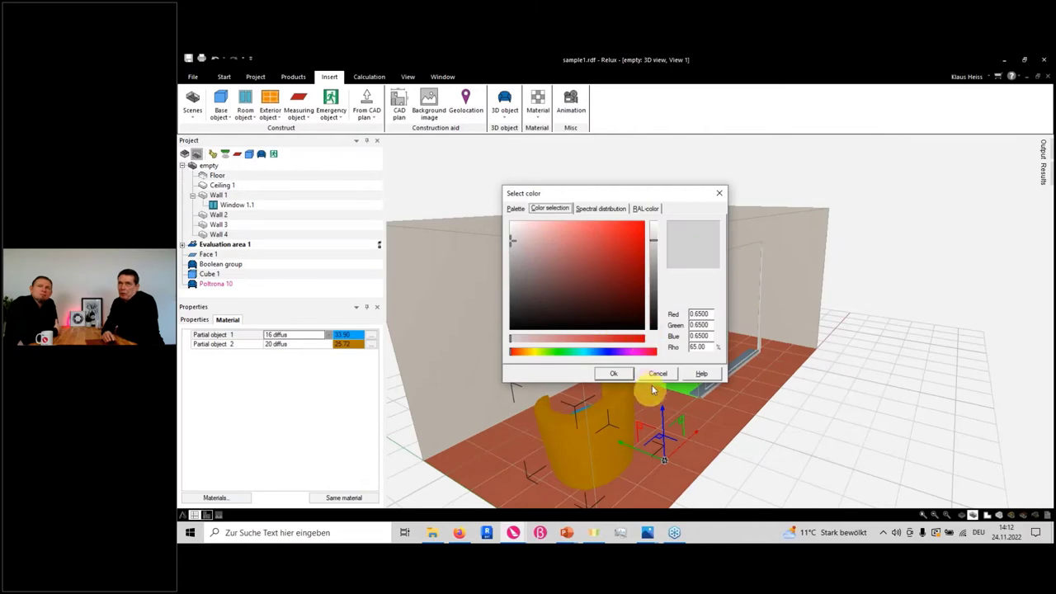
left_click(656, 375)
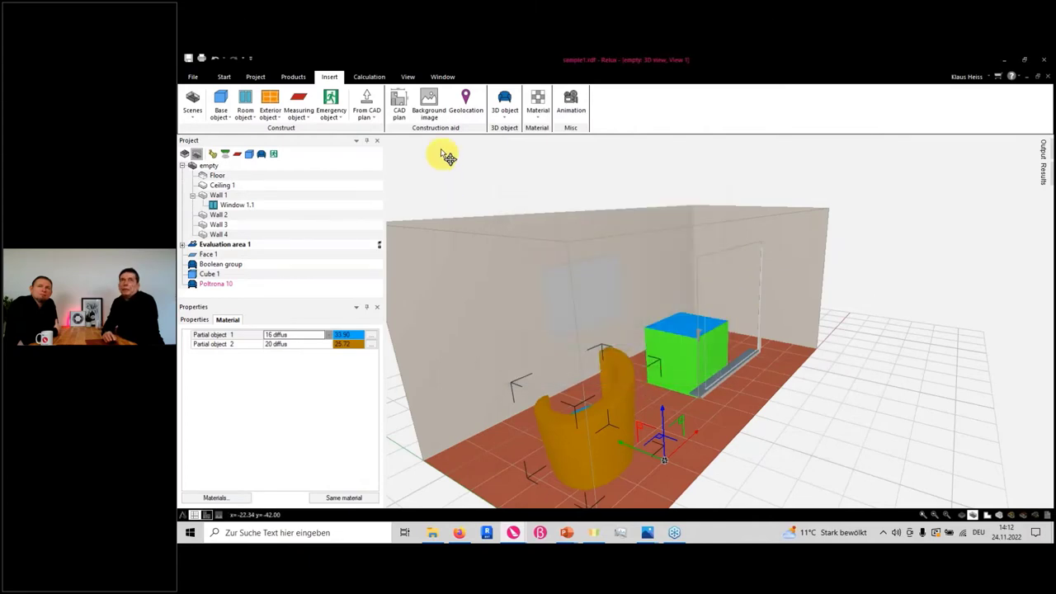
left_click(535, 119)
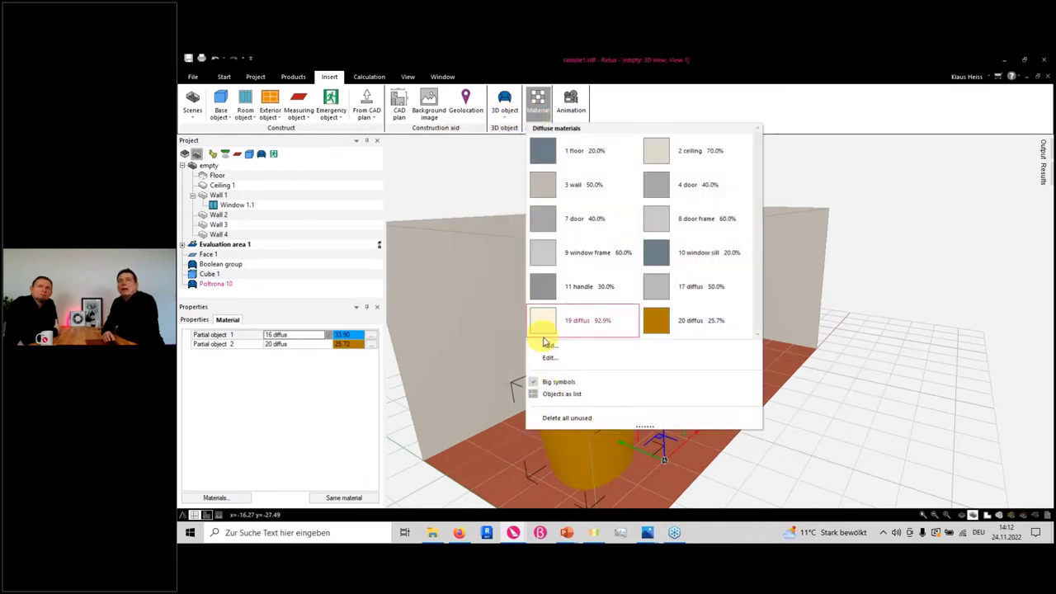
Step: Add Tiles 32 from the Texture library's Tiles category as a new project material
left_click(544, 347)
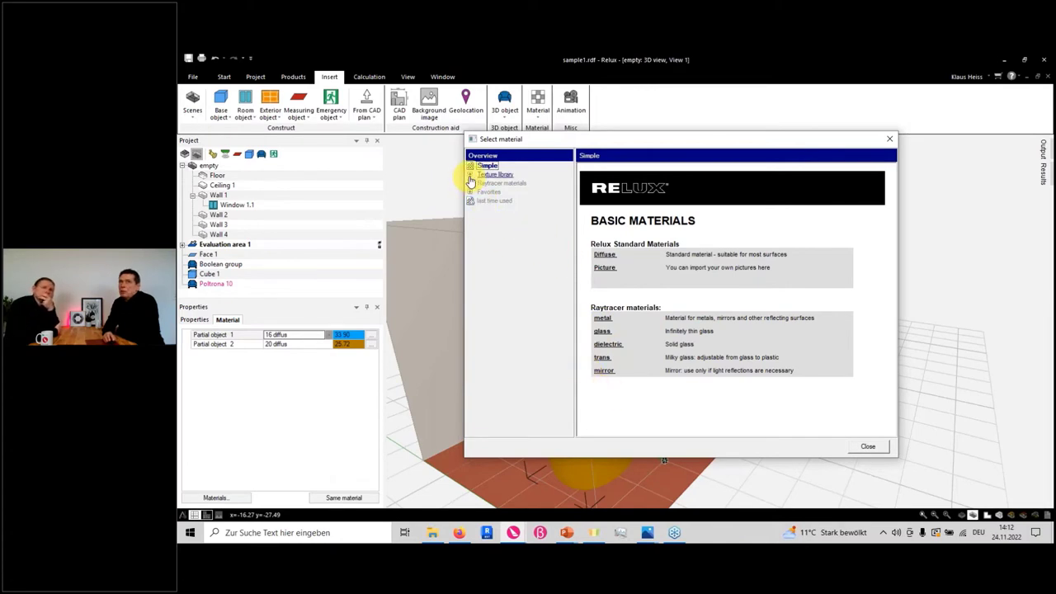
left_click(496, 174)
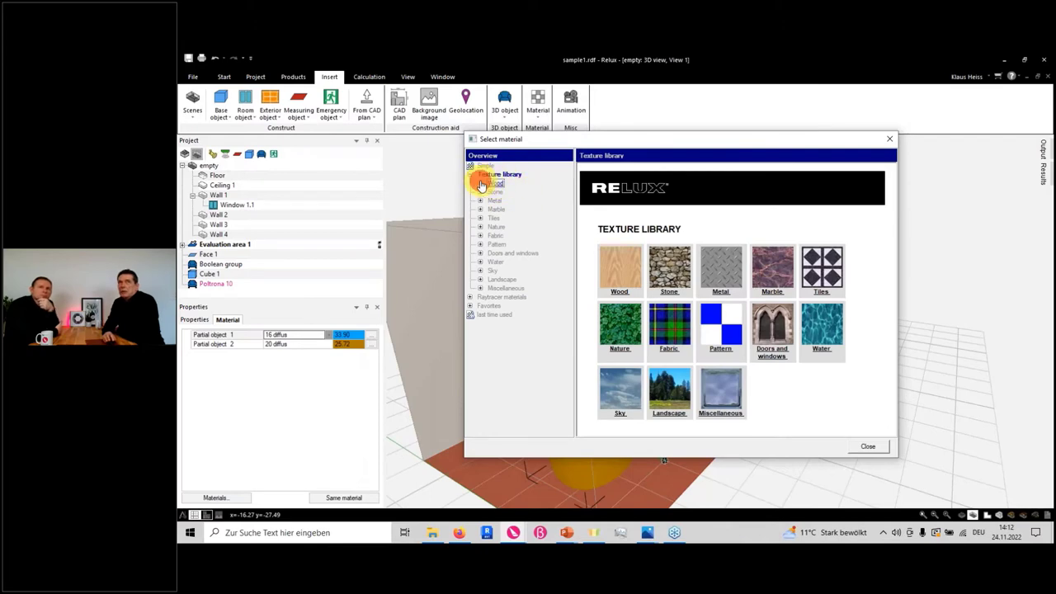
left_click(488, 183)
left_click(513, 192)
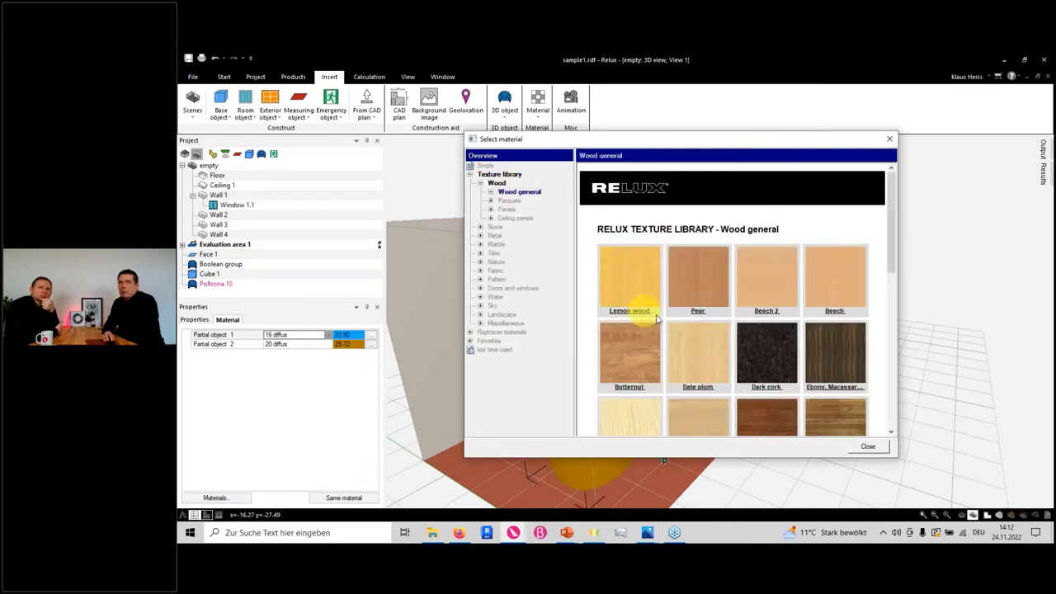
scroll(668, 312, "down", 2)
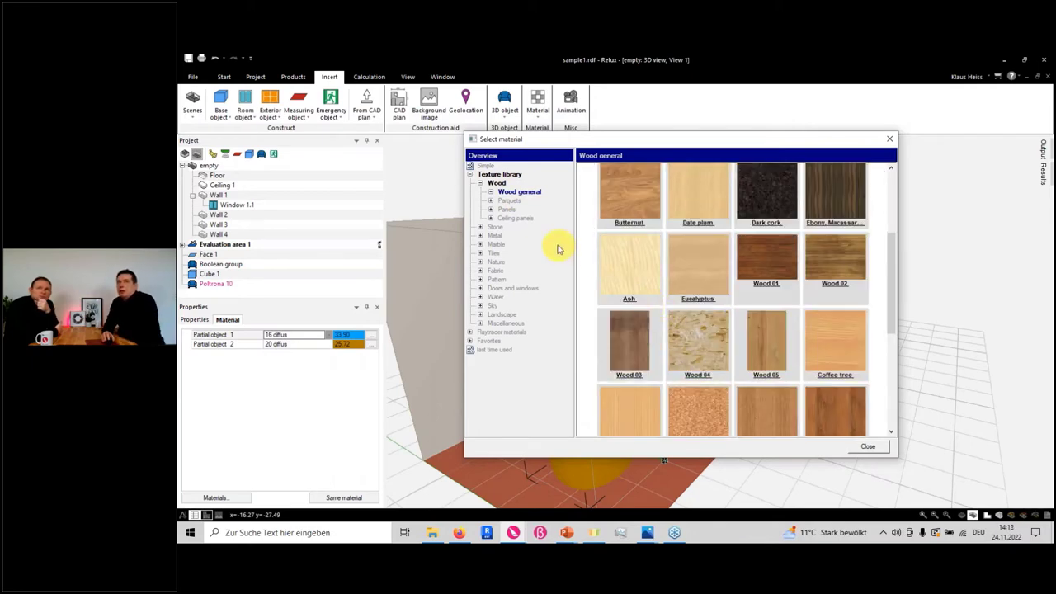
left_click(486, 253)
scroll(843, 280, "down", 5)
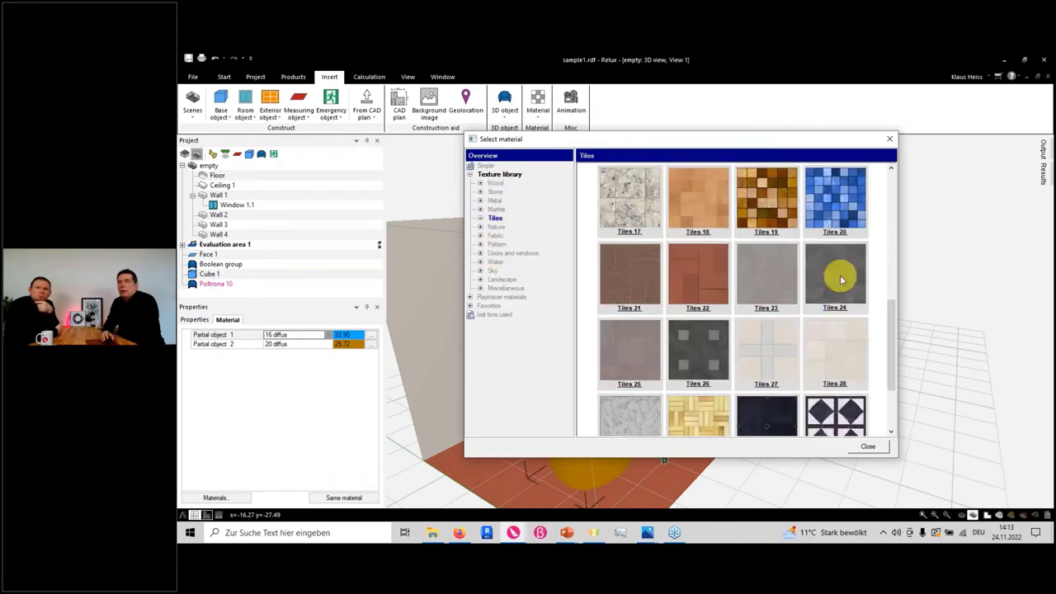
double_click(838, 301)
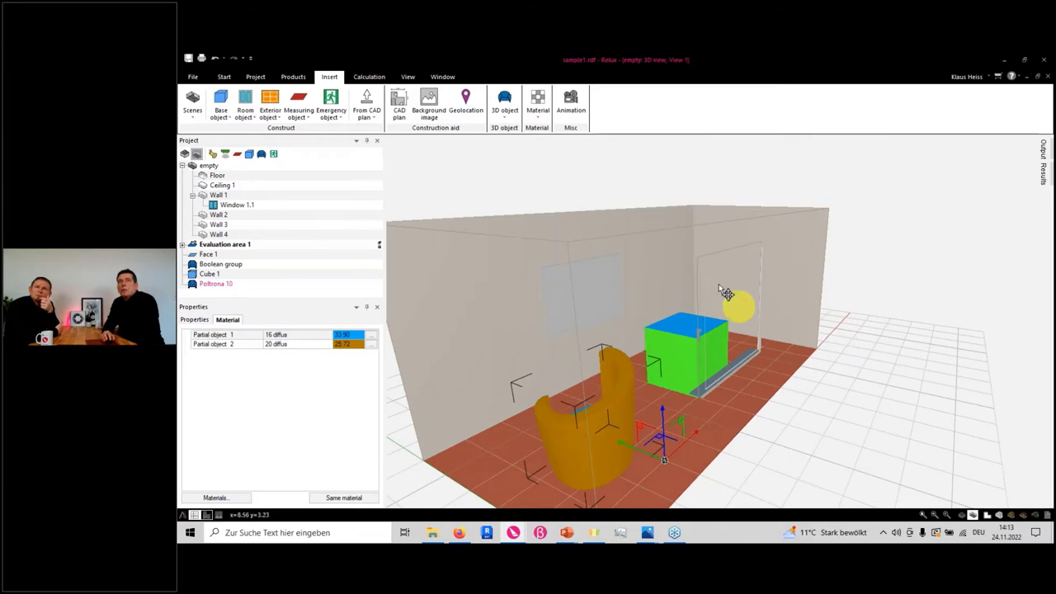
Step: Apply the Tiles 32 texture from the Material gallery to the floor
left_click(537, 105)
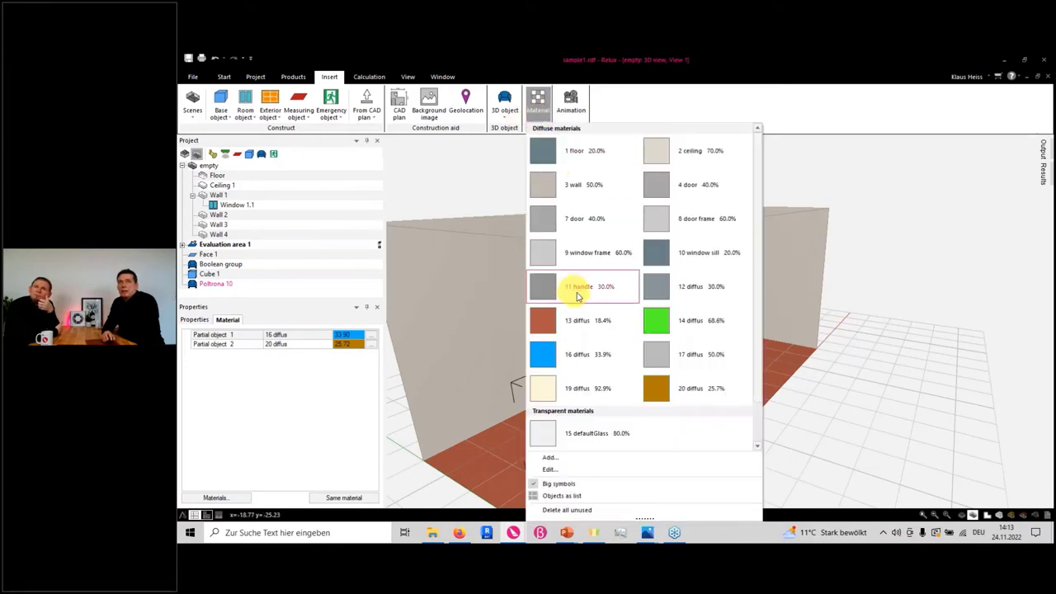
scroll(589, 301, "down", 1)
left_click(582, 430)
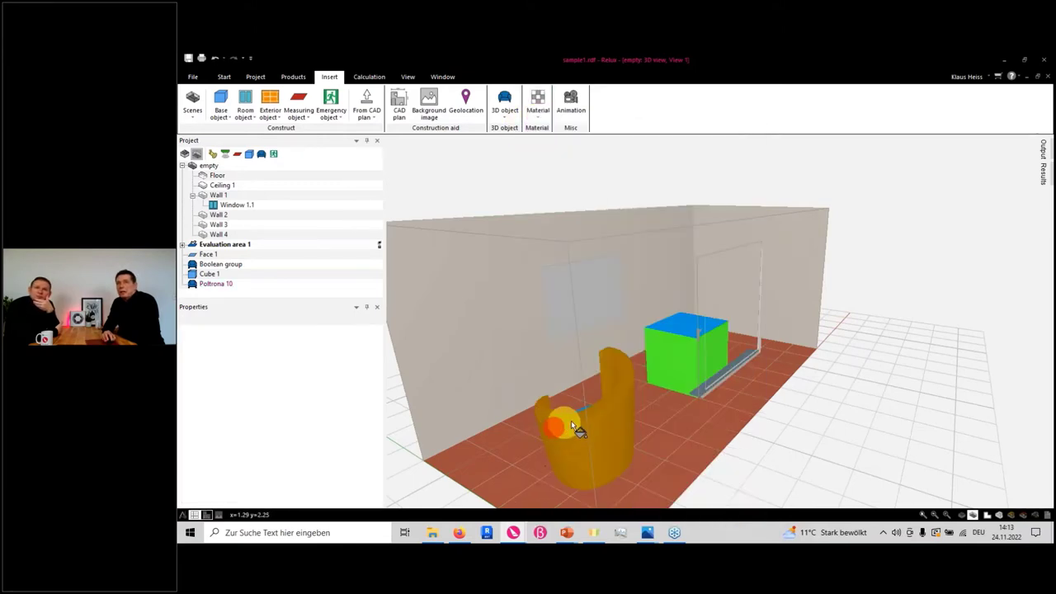
left_click(658, 409)
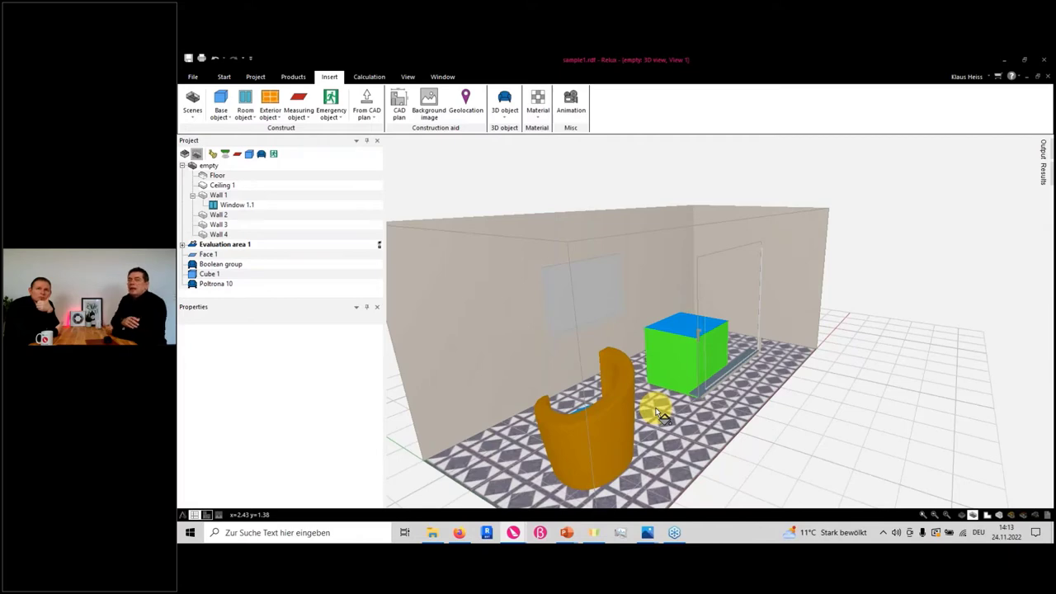
Step: Assign 18 Tiles 32 to Cube 1's top surface, keeping its sides green
scroll(714, 431, "up", 5)
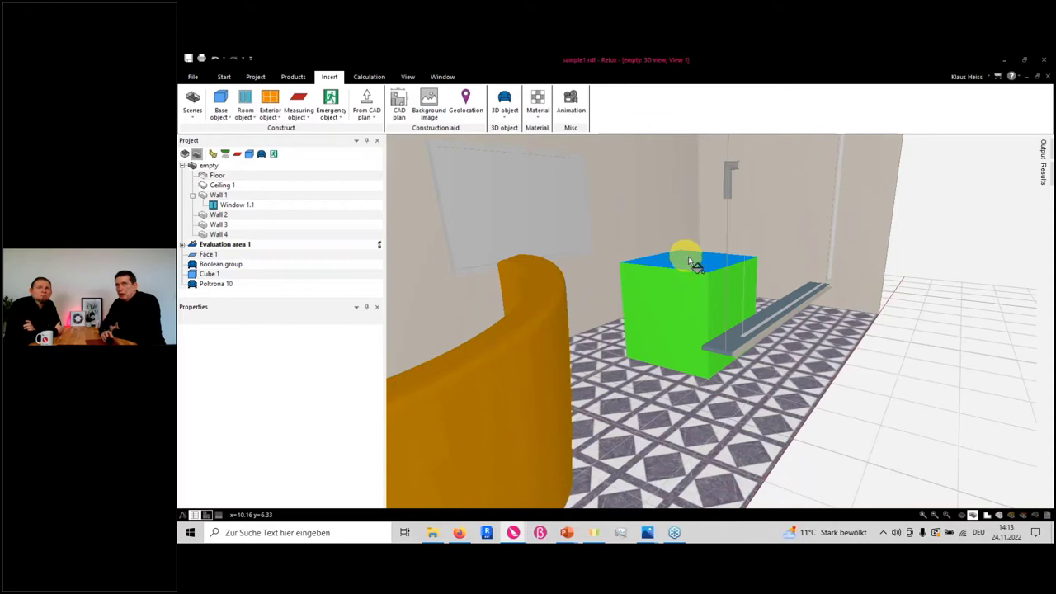
left_click(208, 273)
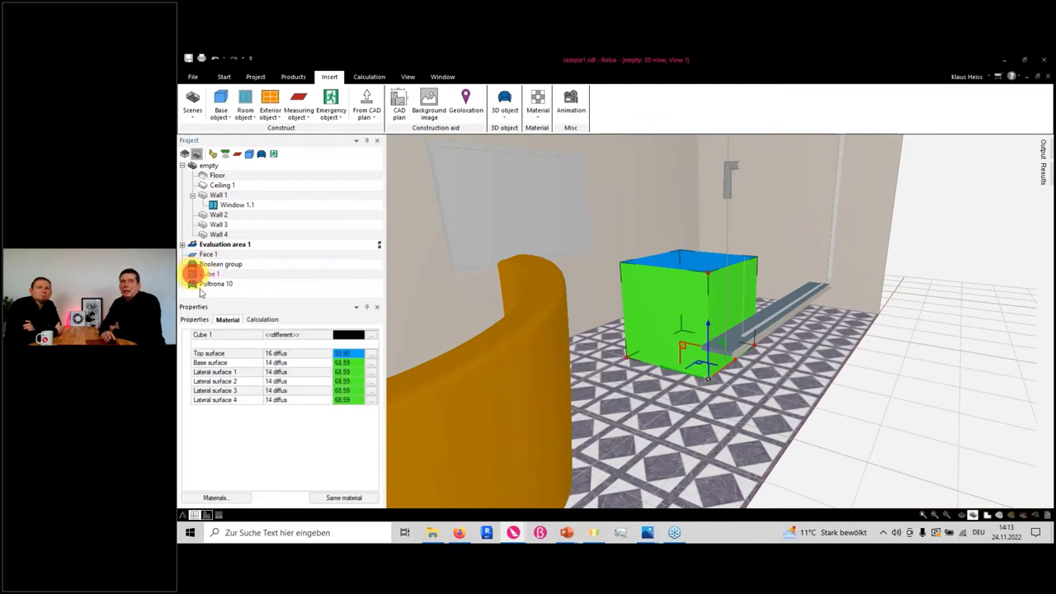
left_click(308, 353)
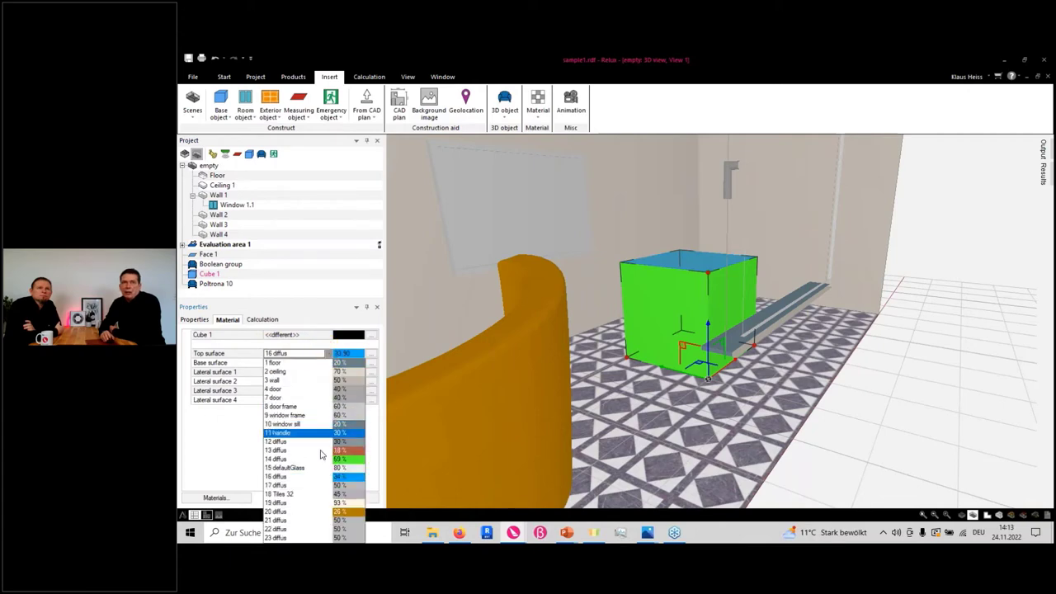
left_click(283, 493)
left_click_drag(664, 323, 565, 354)
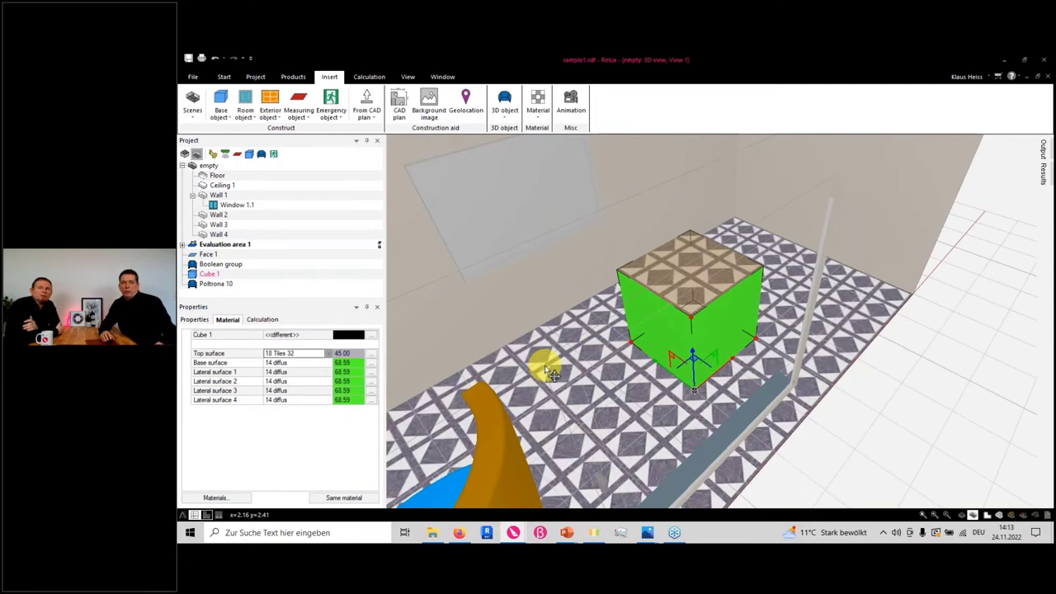
left_click(544, 364)
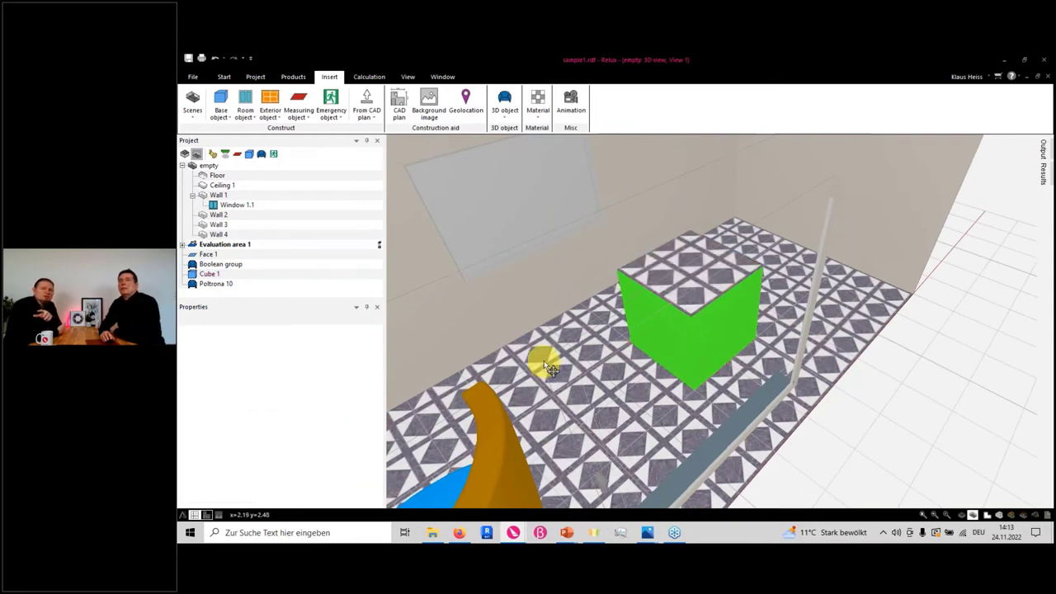
Step: Paint every face of the green cube with the 18 Tiles 32 texture from the Material gallery
left_click(542, 122)
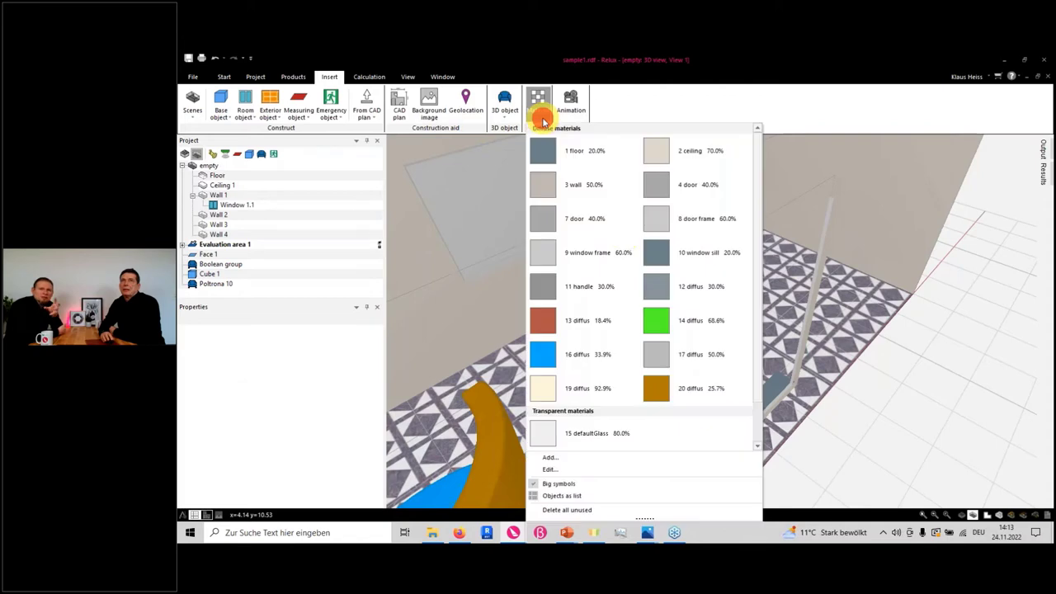
scroll(578, 433, "down", 1)
left_click(575, 445)
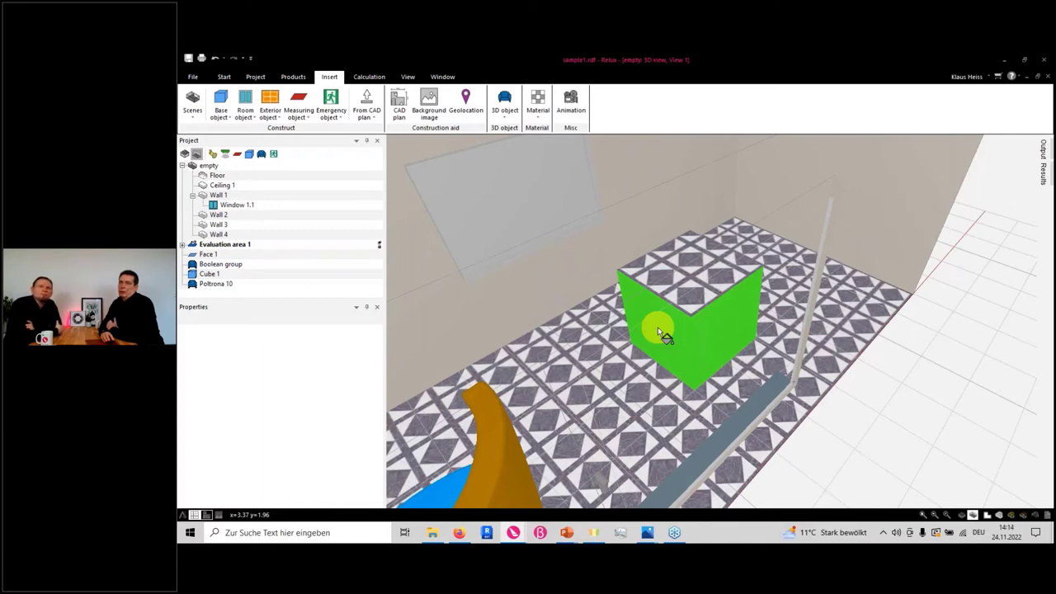
left_click(660, 329)
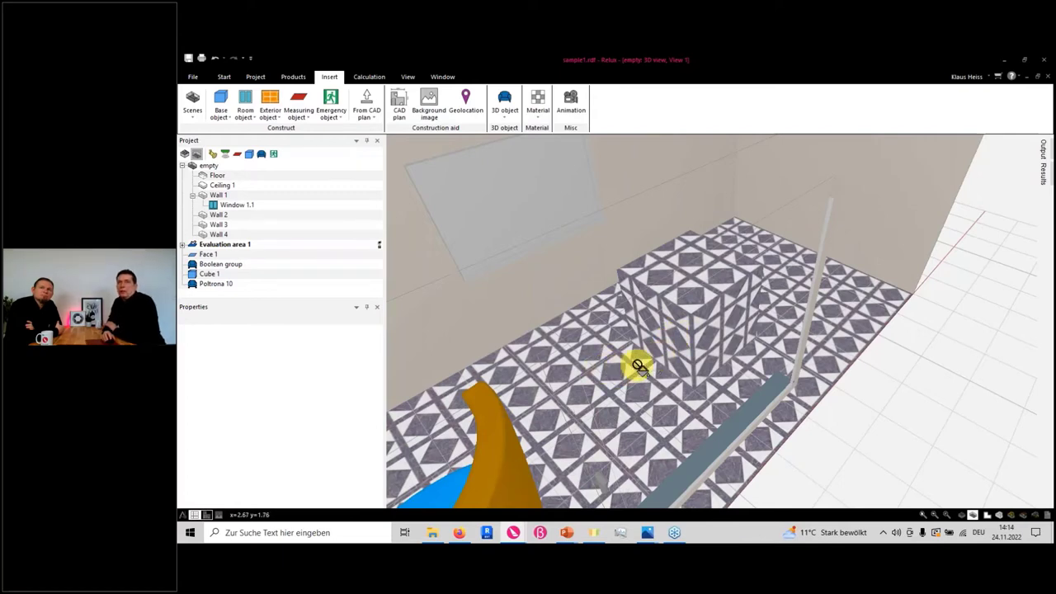
scroll(640, 362, "up", 3)
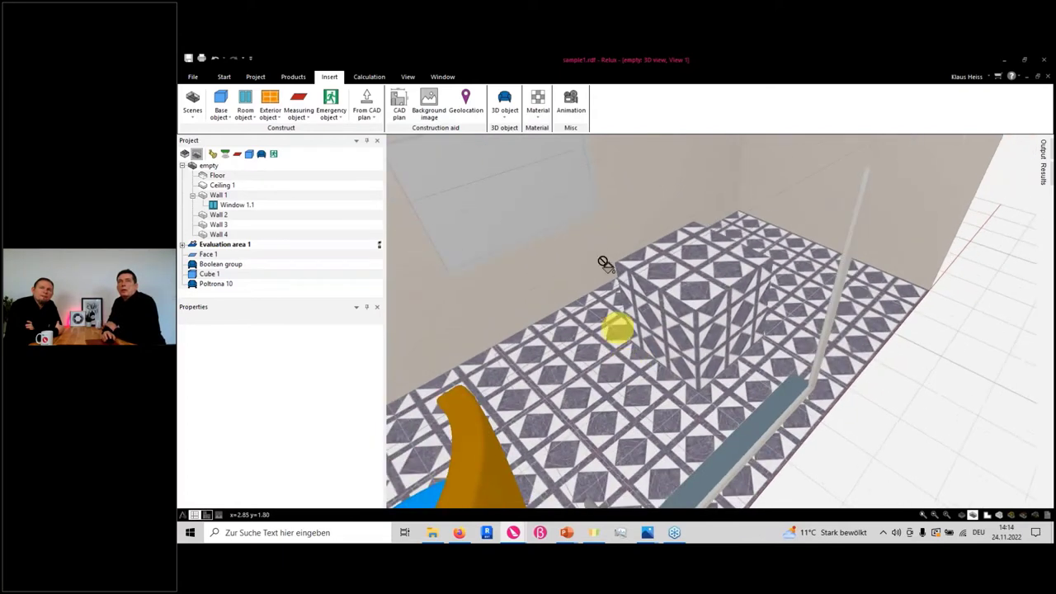
left_click(537, 106)
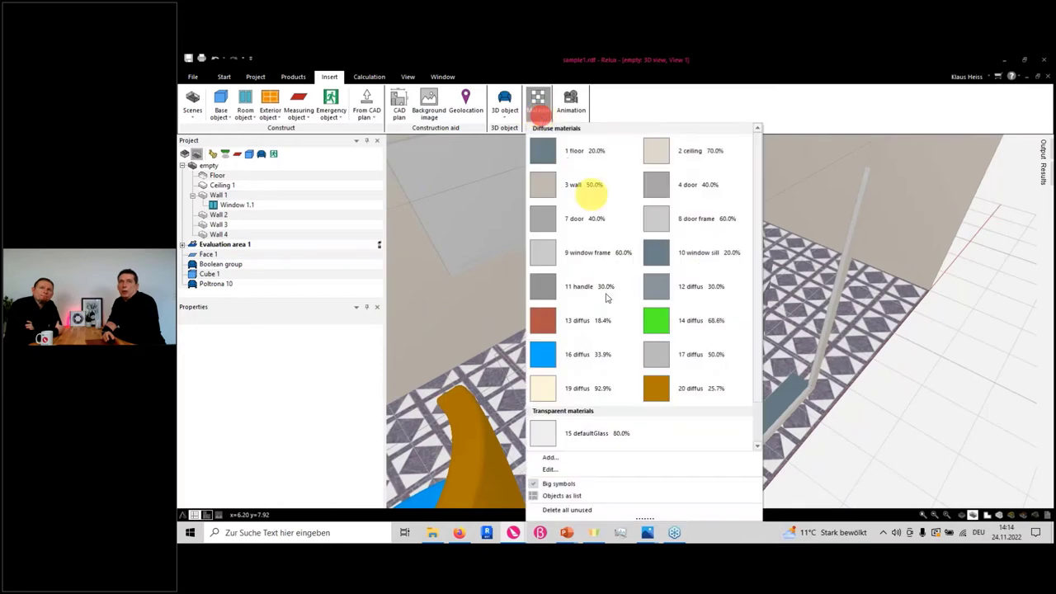
Step: Open the Tiles 32 material's Process surface picture editor from Edit materials
left_click(578, 468)
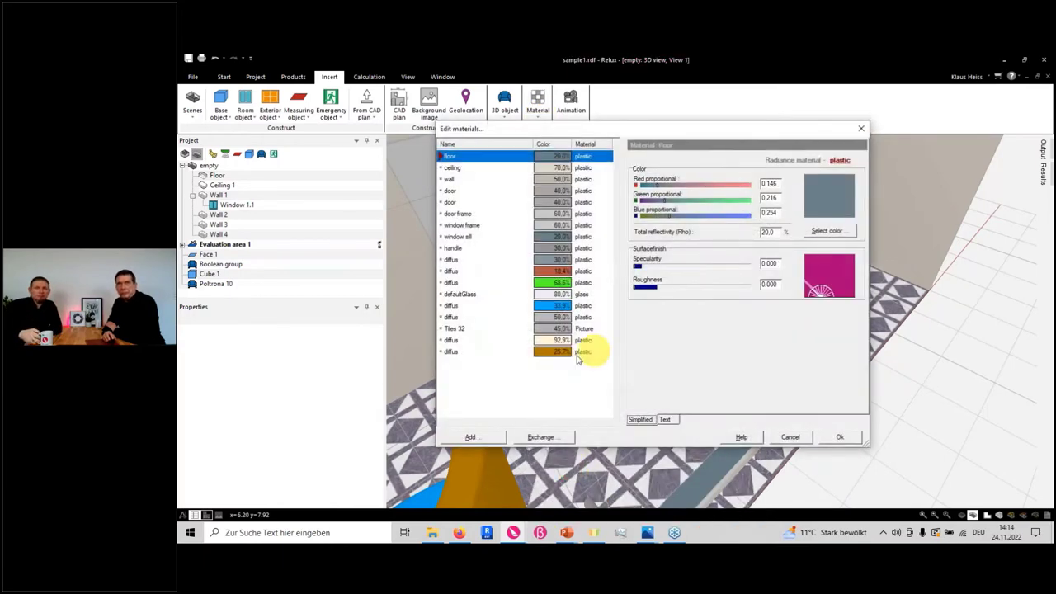
left_click(454, 330)
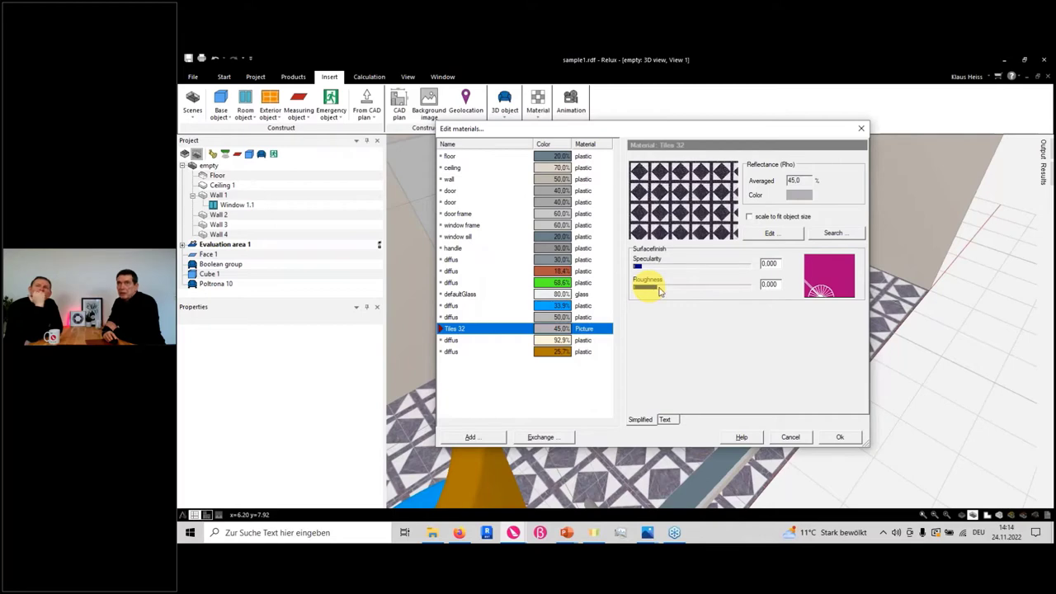
left_click(769, 234)
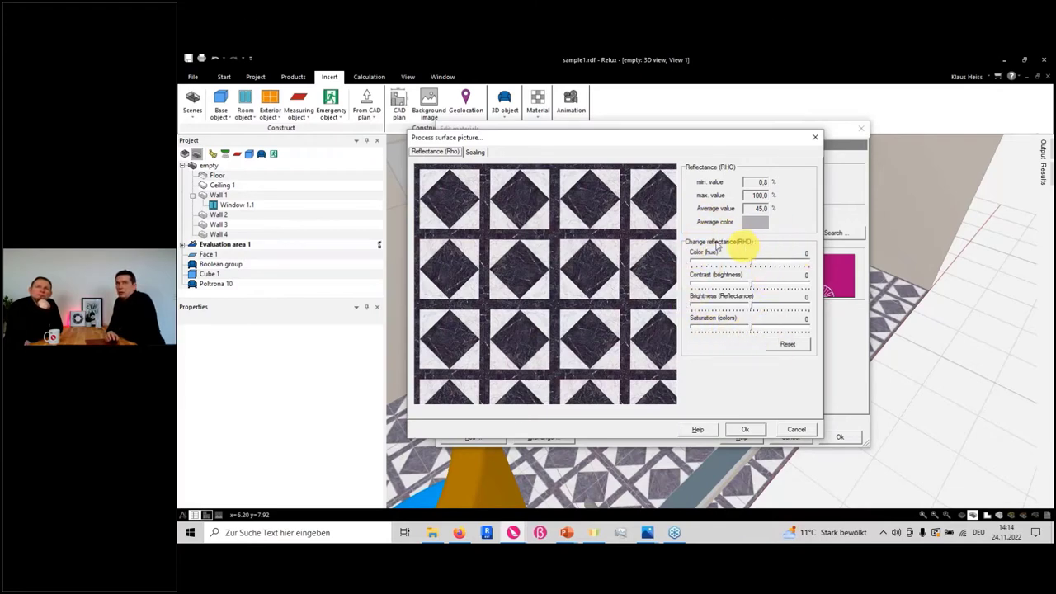
Step: Measure the Tiles 32 image's full top edge as 0.4 m on the Scaling tab and confirm both dialogs
left_click(477, 153)
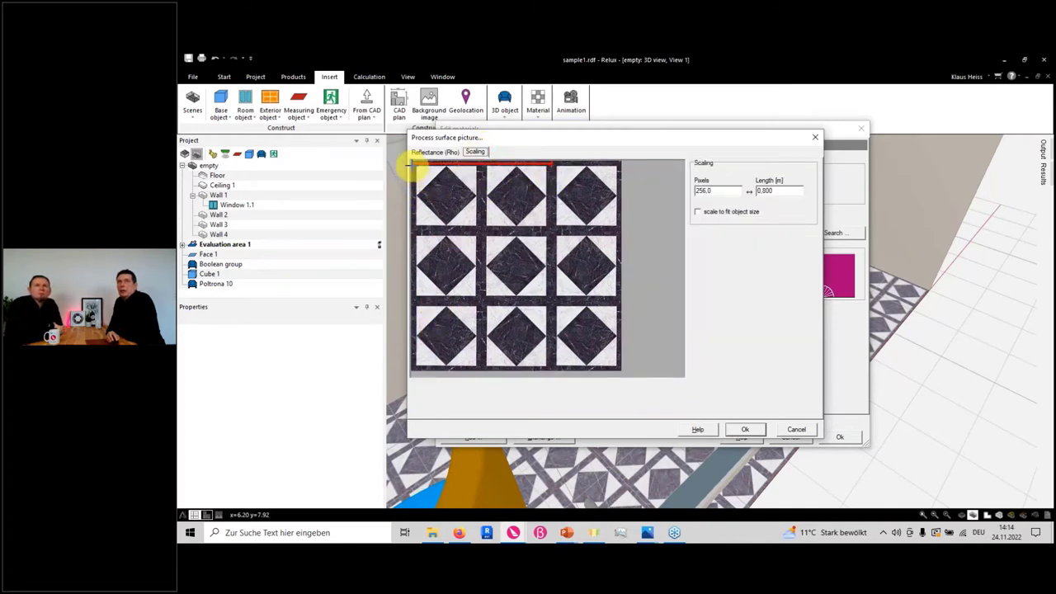
left_click(412, 166)
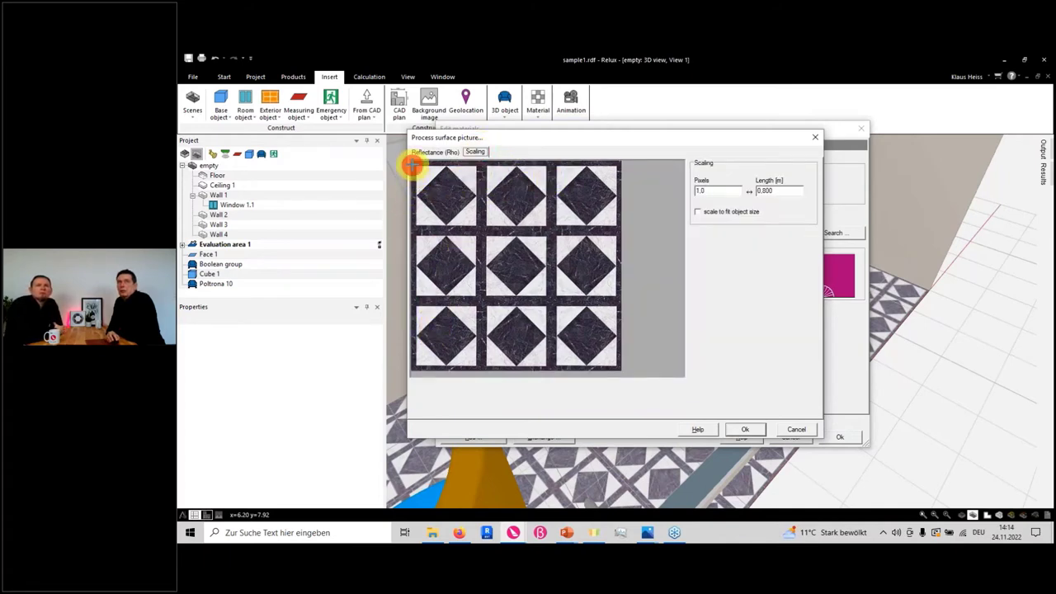
left_click(618, 165)
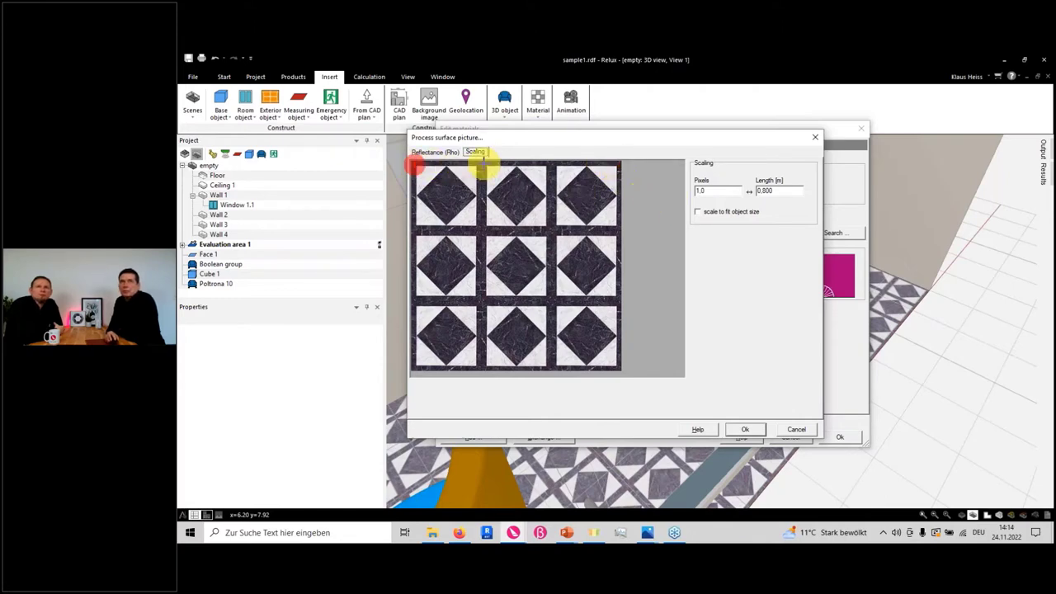
left_click(414, 164)
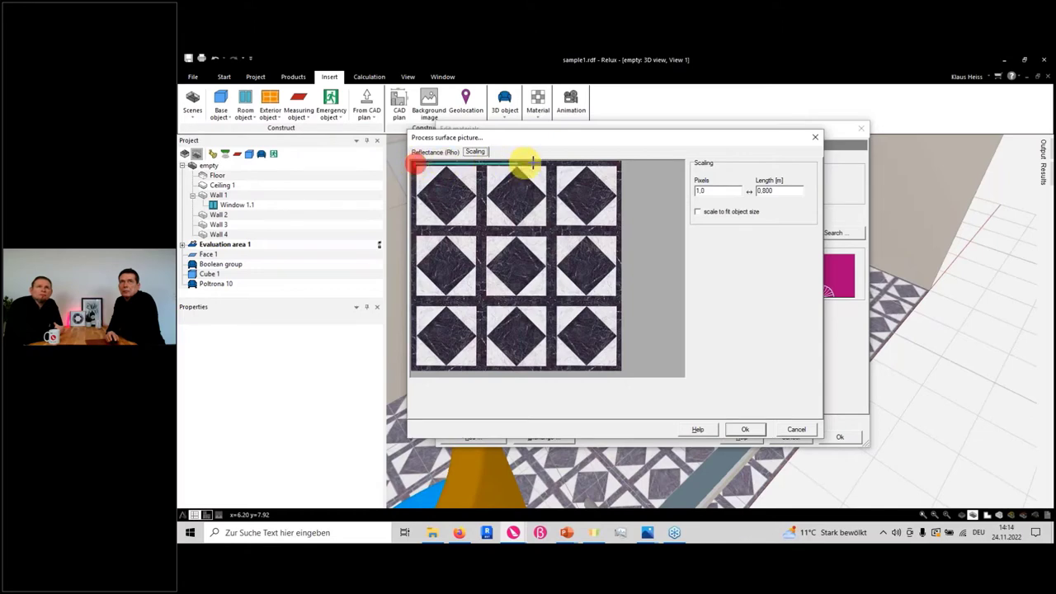
left_click(618, 163)
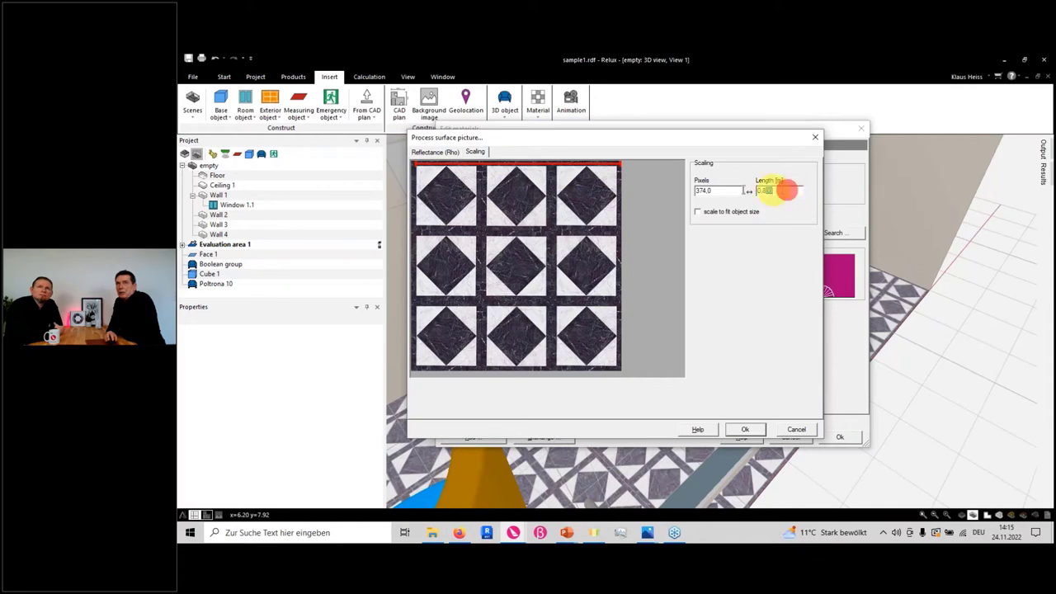
double_click(788, 190)
type("0")
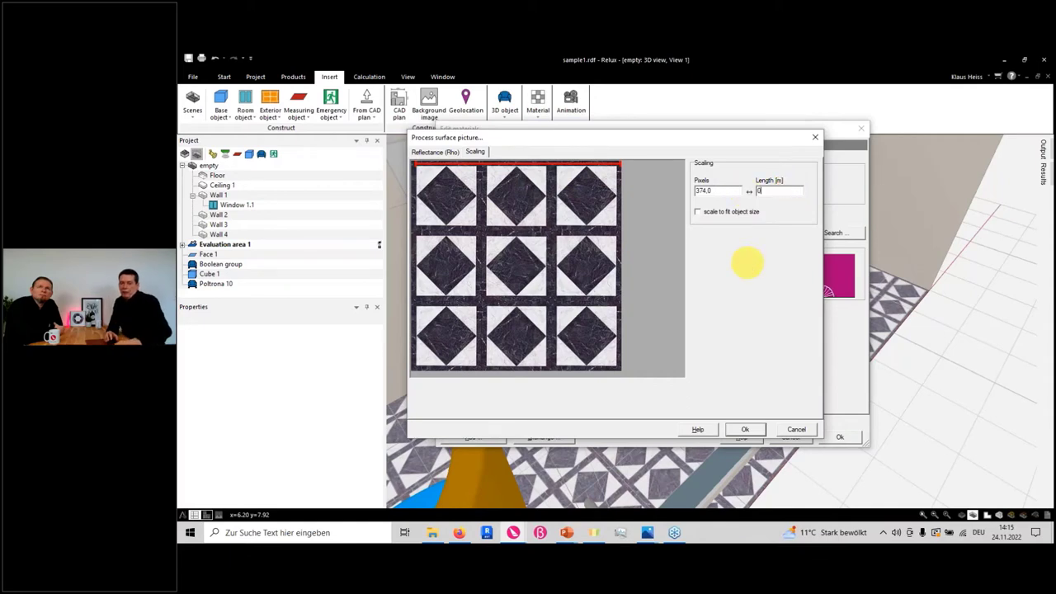
type(".4")
left_click(760, 385)
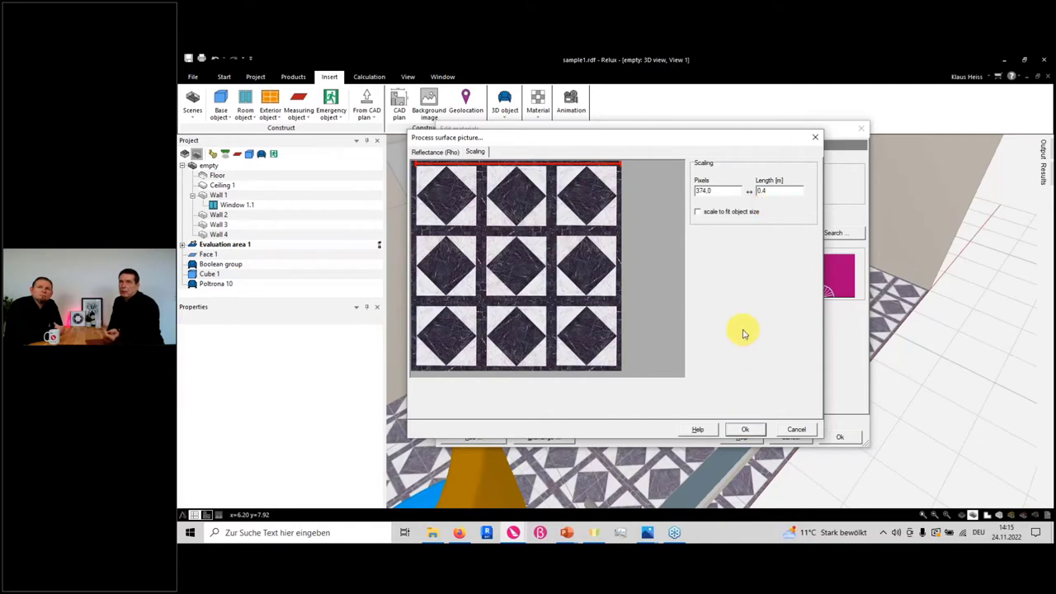
left_click(743, 431)
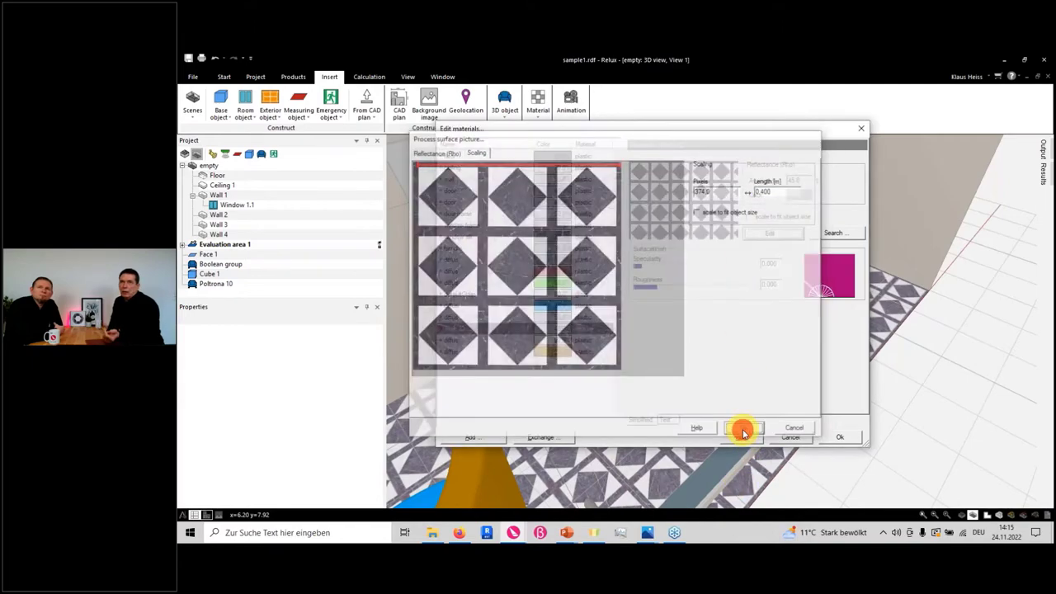
left_click(841, 437)
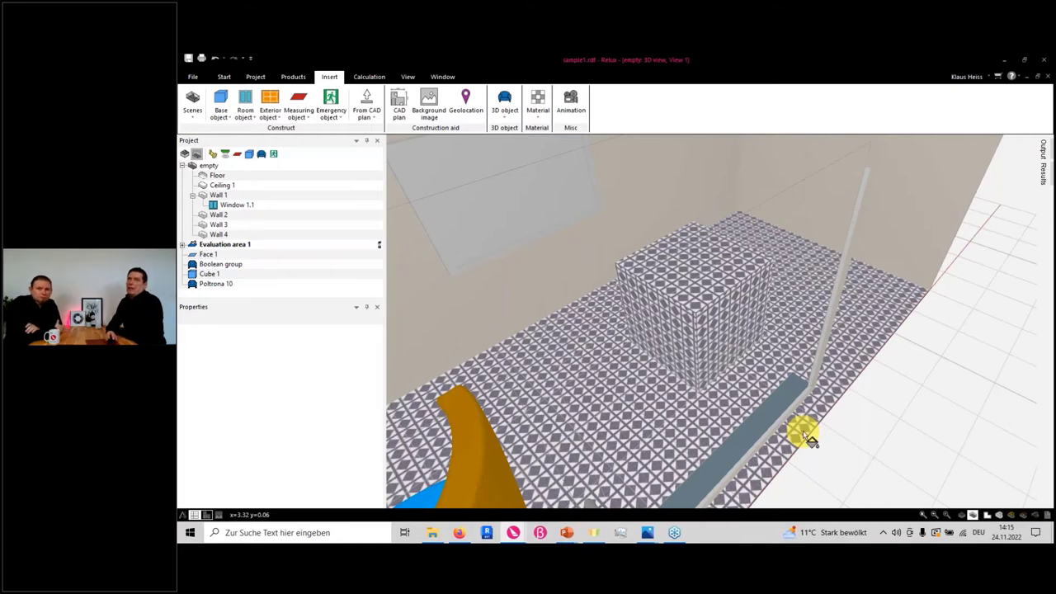
Step: Drop the viewpoint onto the tiled floor, facing the cube and the back-wall rectangle
double_click(700, 412)
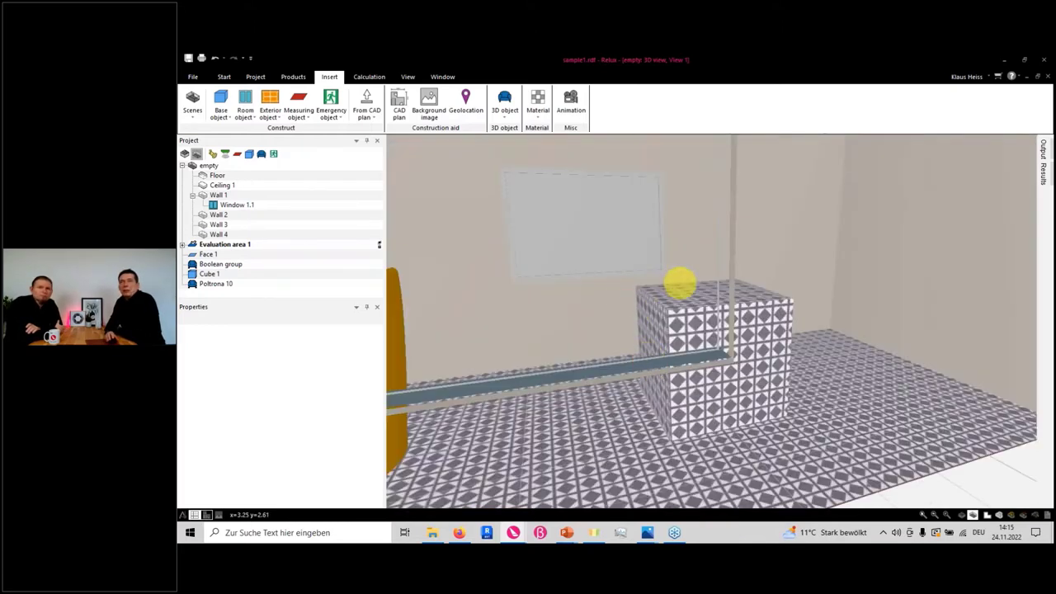
left_click(504, 108)
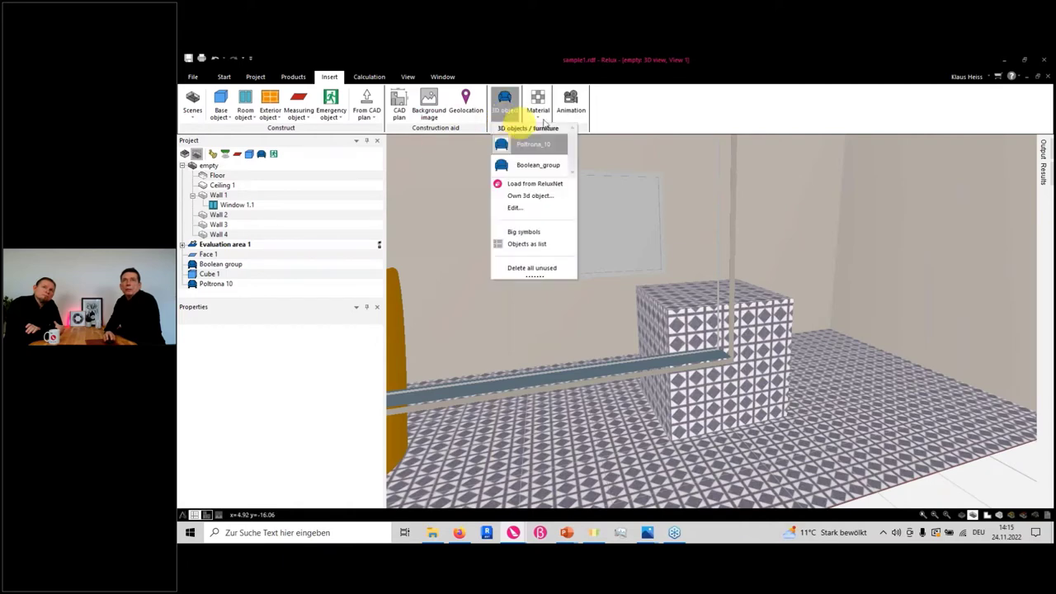
left_click(653, 114)
Step: Create a Simple Picture material from picture.jpg (1200 × 788) with 'scale to fit object size' ticked
left_click(536, 104)
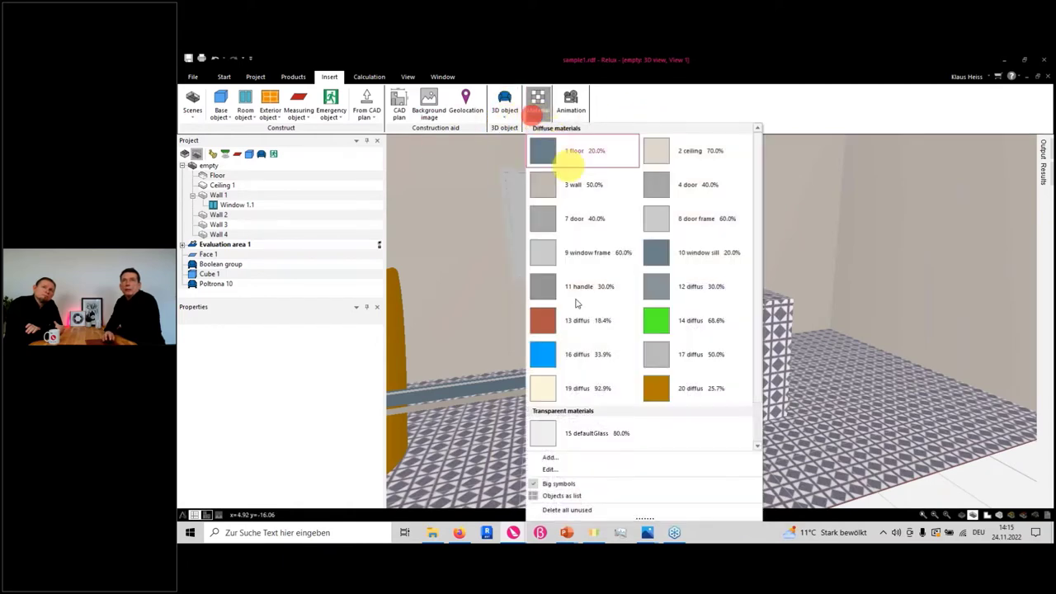
left_click(541, 456)
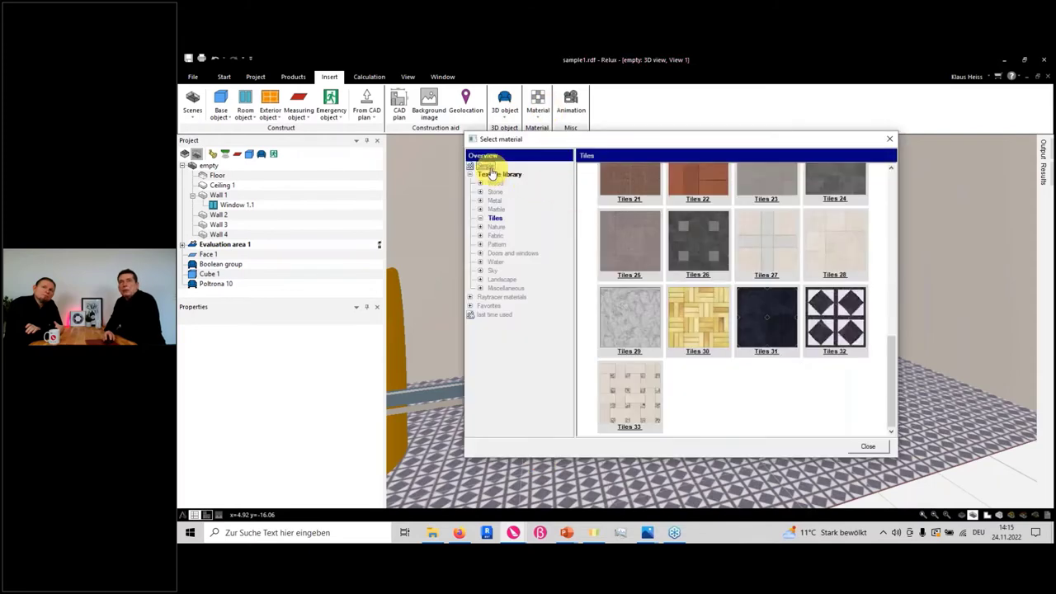
left_click(486, 167)
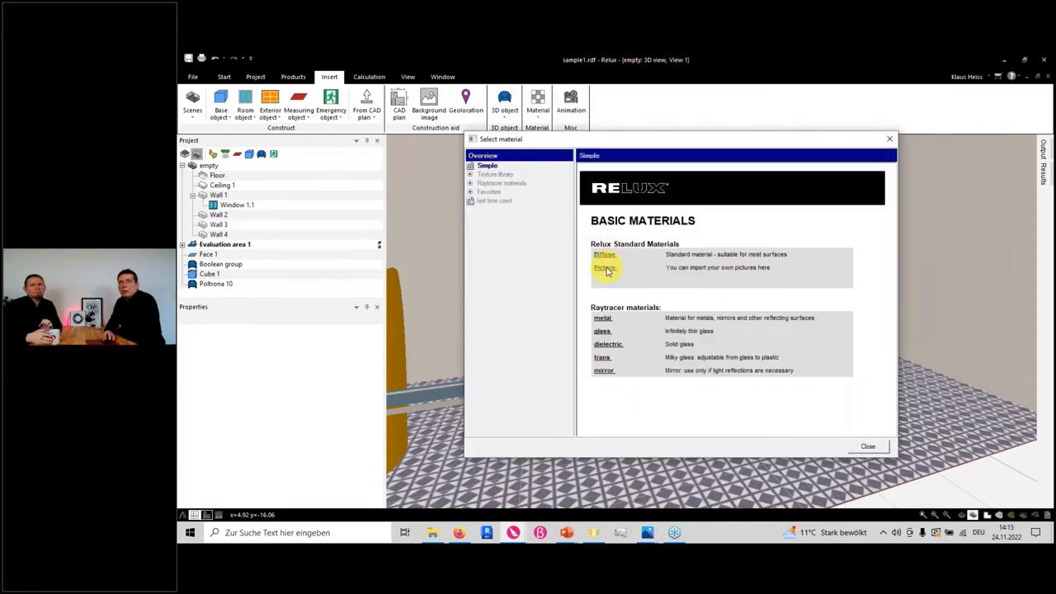
left_click(606, 270)
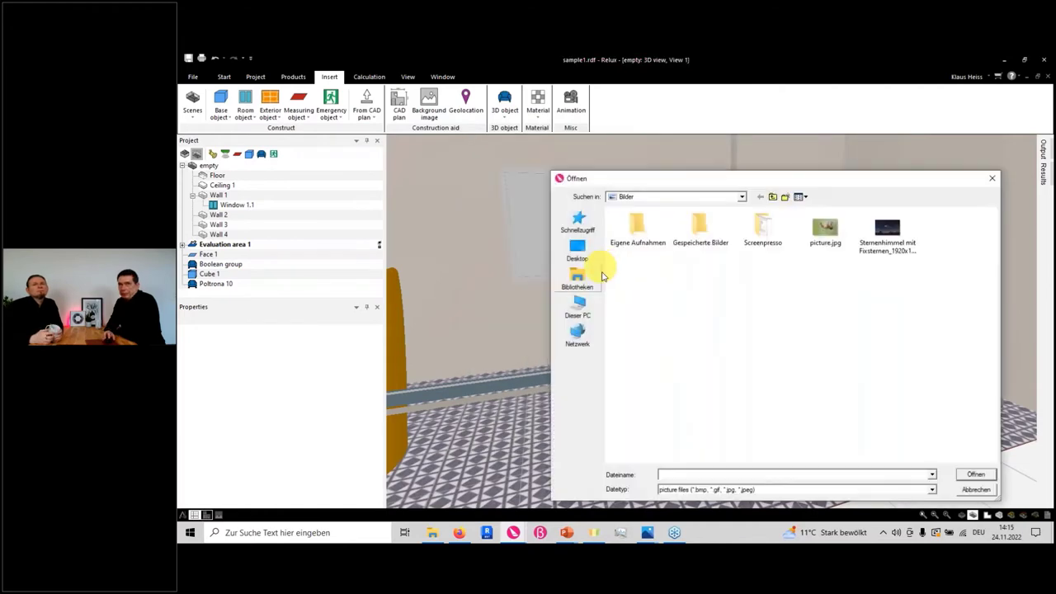
left_click(824, 237)
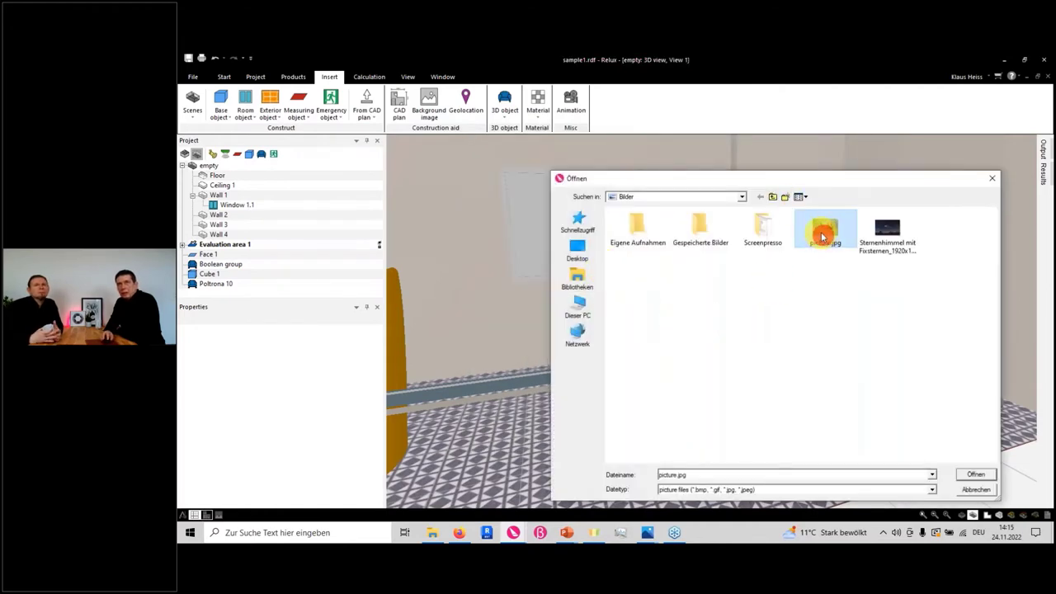
double_click(822, 237)
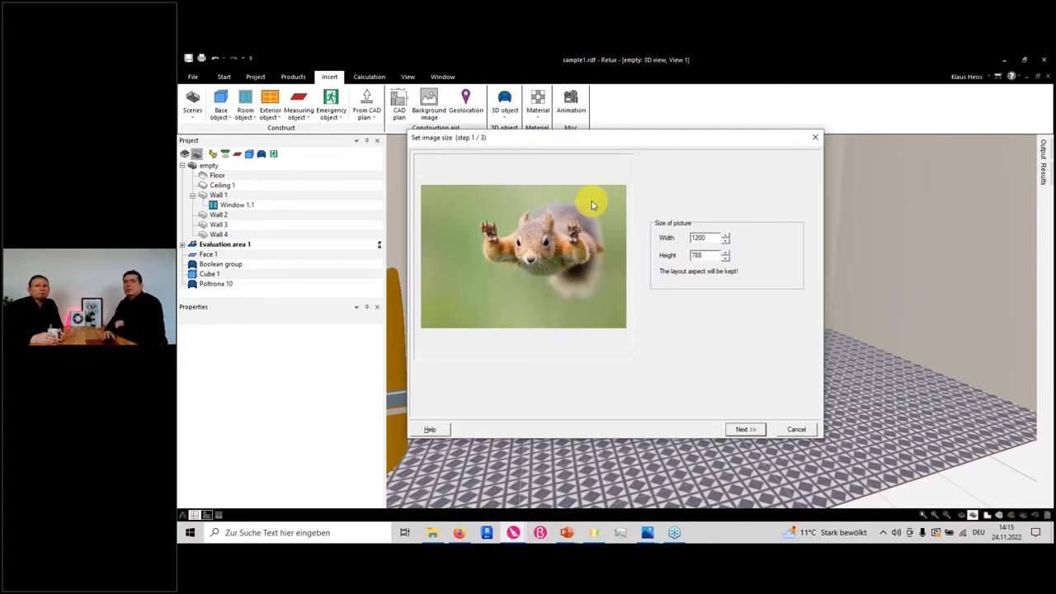
left_click(745, 430)
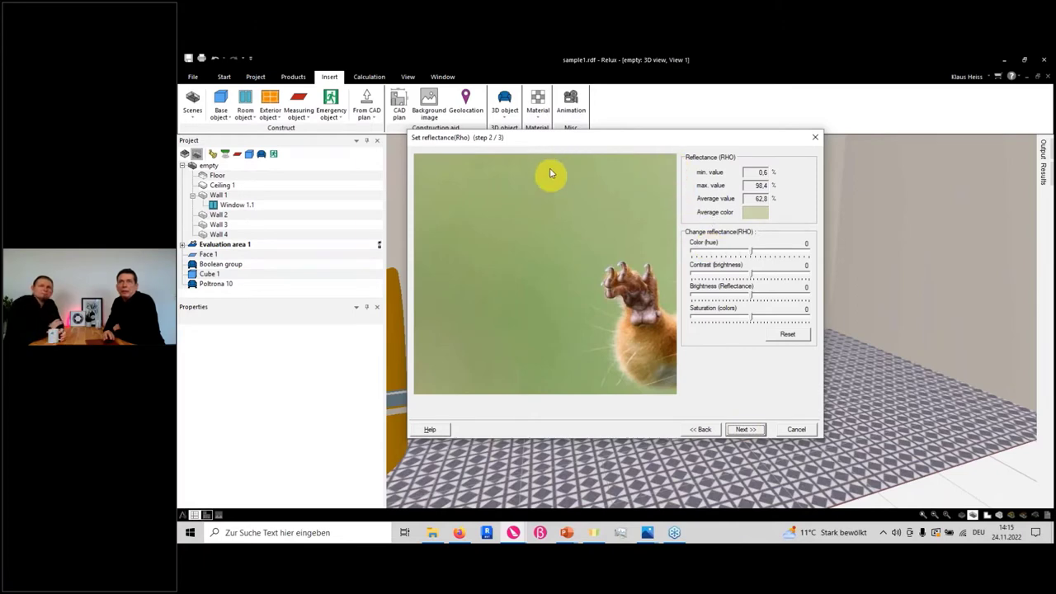
left_click(746, 430)
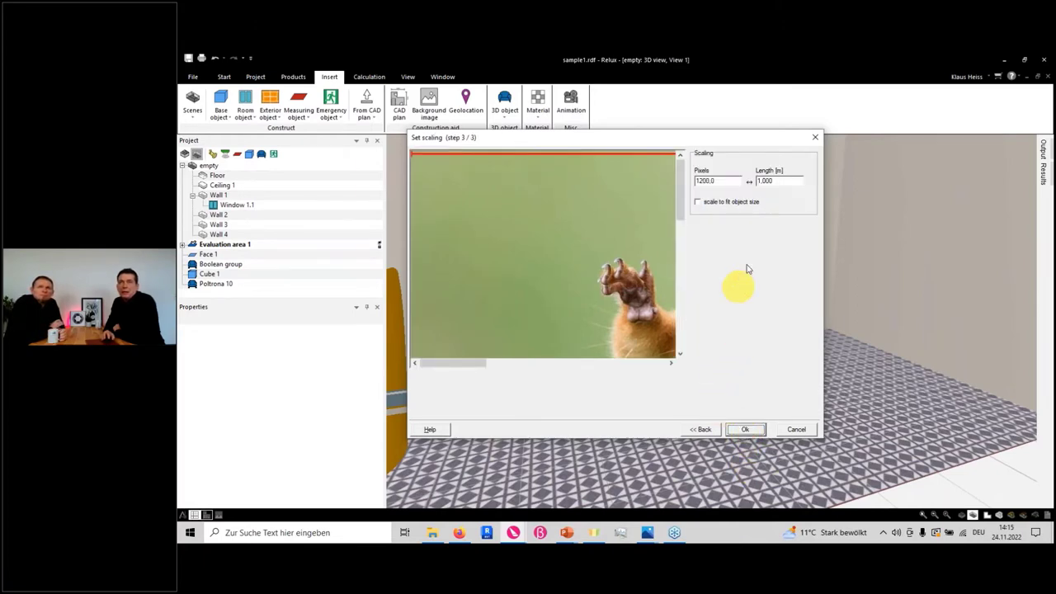
left_click(698, 202)
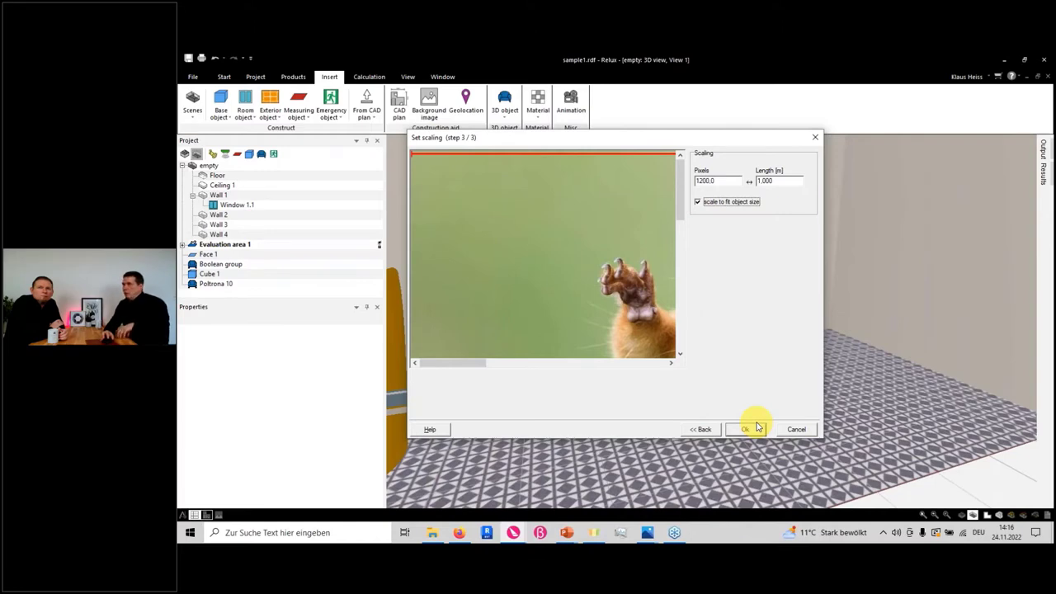
left_click(752, 429)
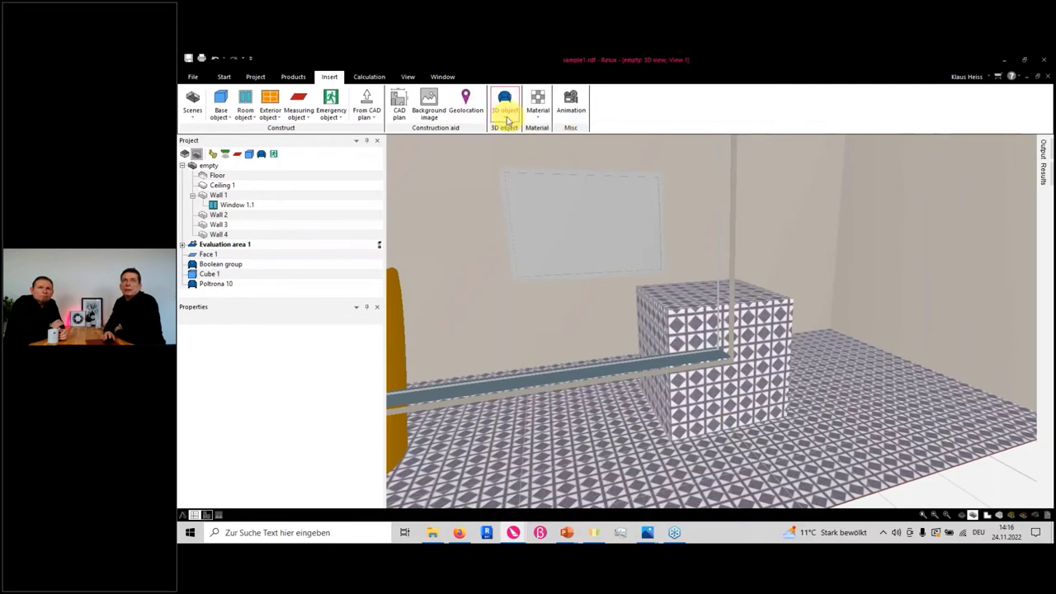
Step: Paint the back-wall rectangle with the 21 Picture squirrel material
left_click(515, 112)
left_click(537, 103)
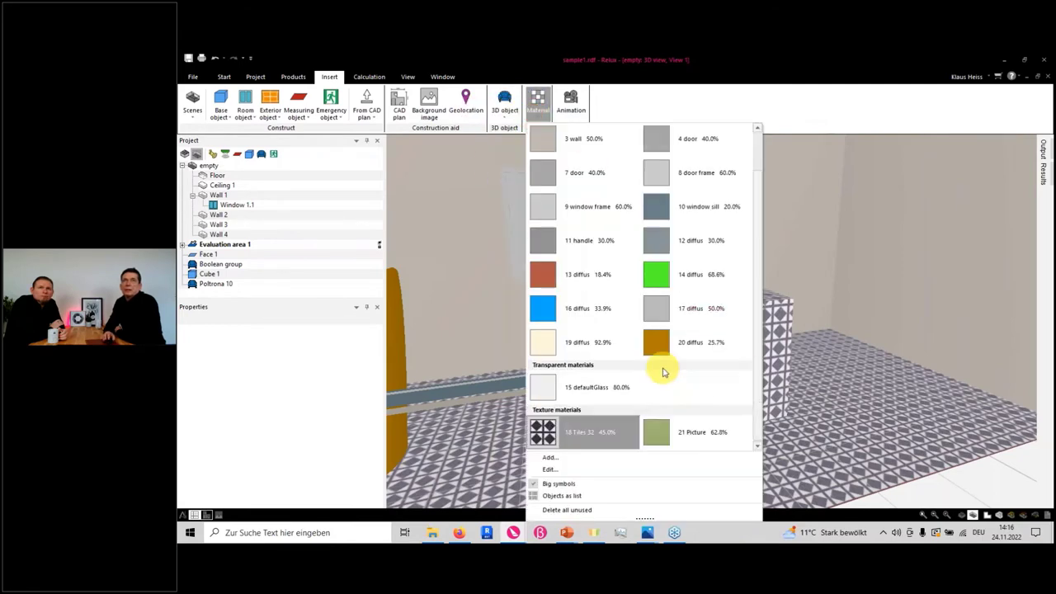
left_click(673, 428)
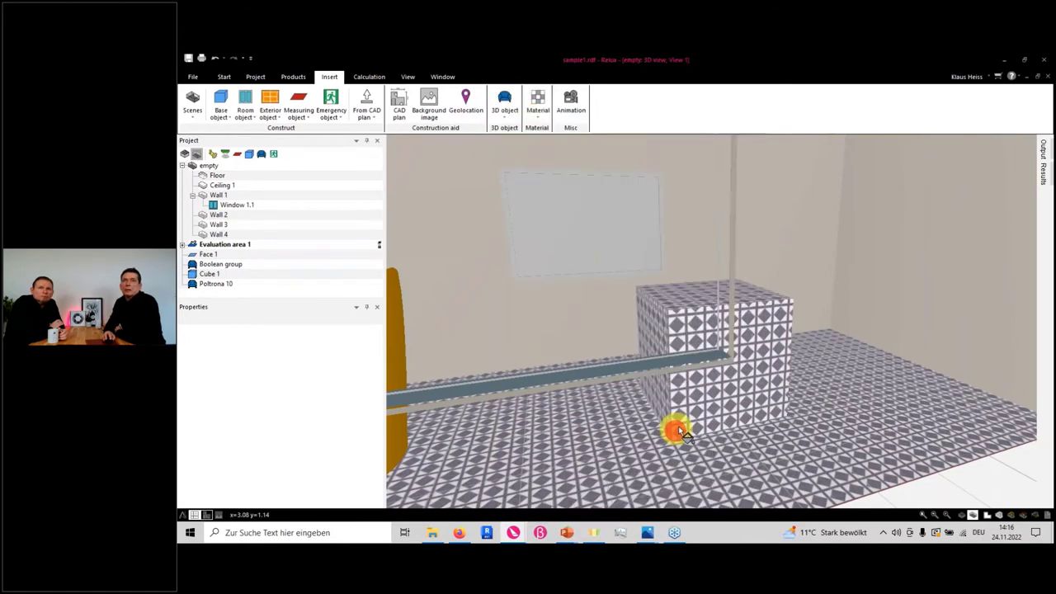
left_click(588, 226)
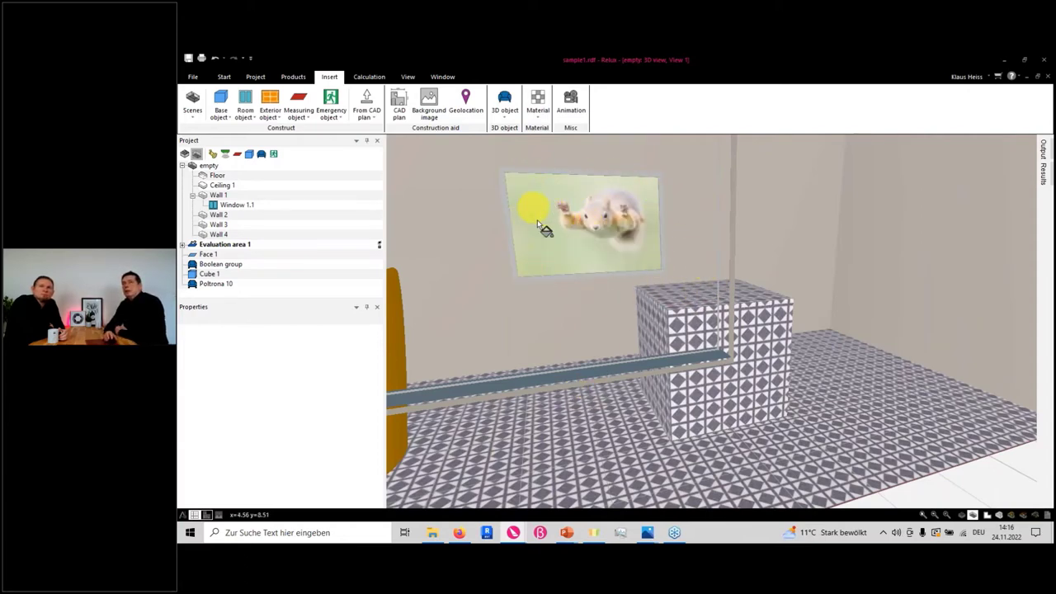
Step: Paint the right-hand wall with the squirrel picture too, then orbit to bring the chair forward
scroll(586, 273, "up", 5)
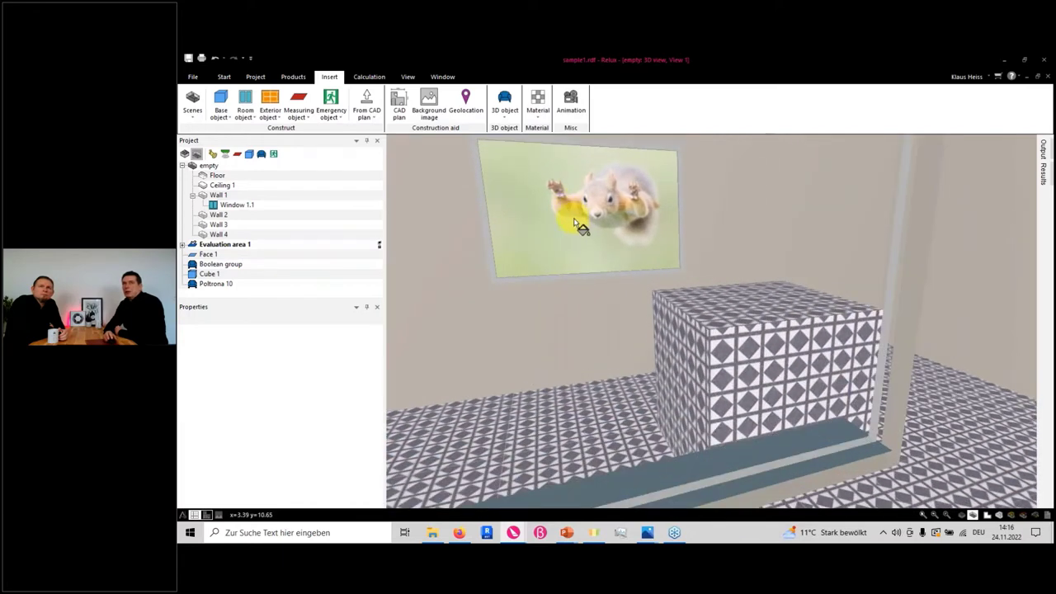
mouse_move(569, 242)
right_mouse_down()
mouse_move(701, 249)
mouse_move(666, 261)
mouse_move(825, 259)
mouse_move(858, 227)
right_mouse_up()
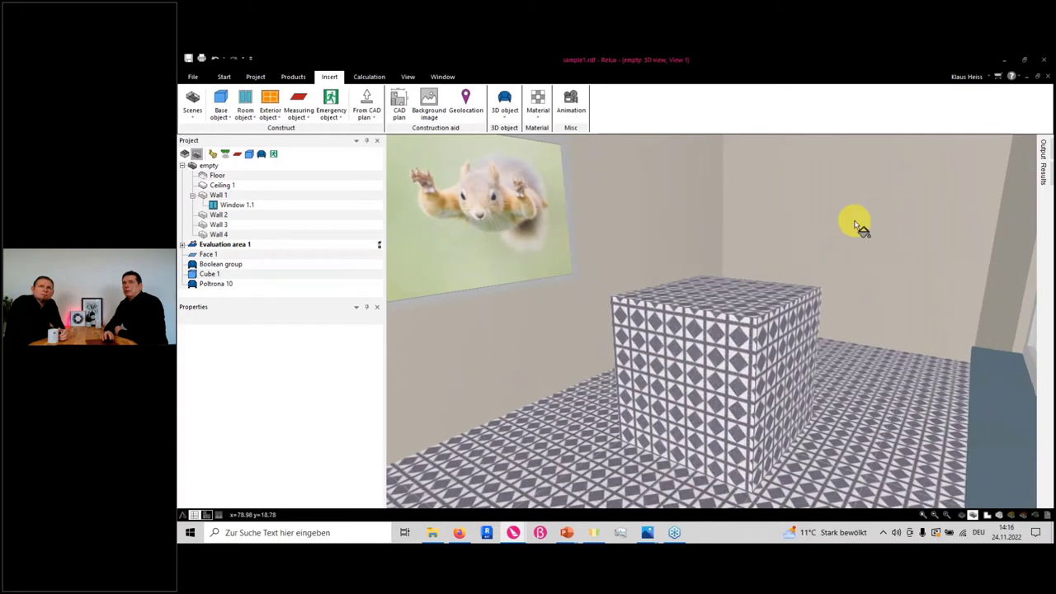
left_click(857, 217)
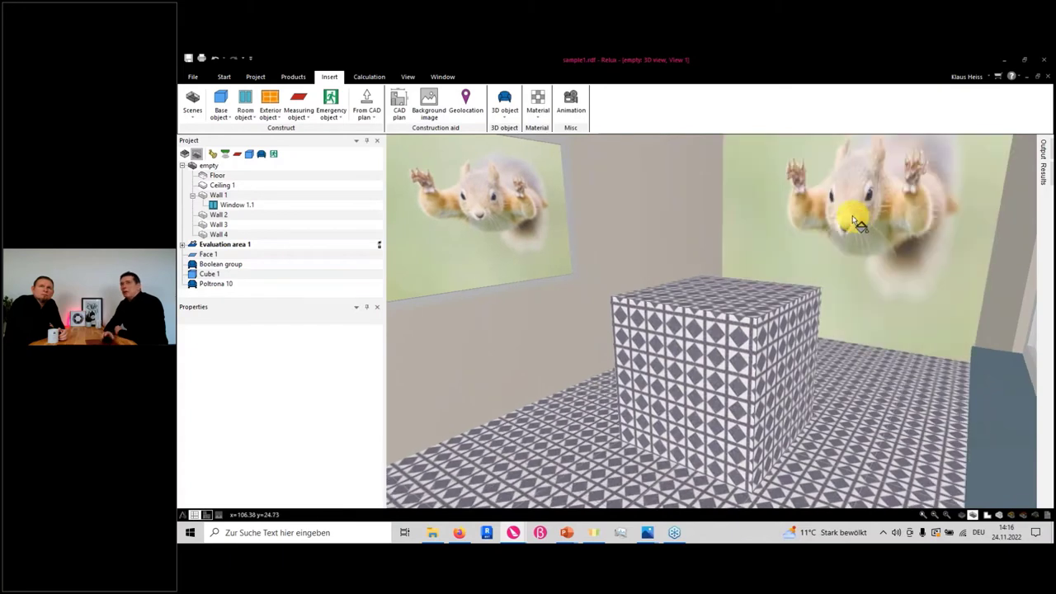
scroll(857, 218, "down", 5)
mouse_move(702, 382)
right_mouse_down()
mouse_move(838, 384)
mouse_move(666, 377)
right_mouse_up()
right_click_drag(914, 386, 802, 386)
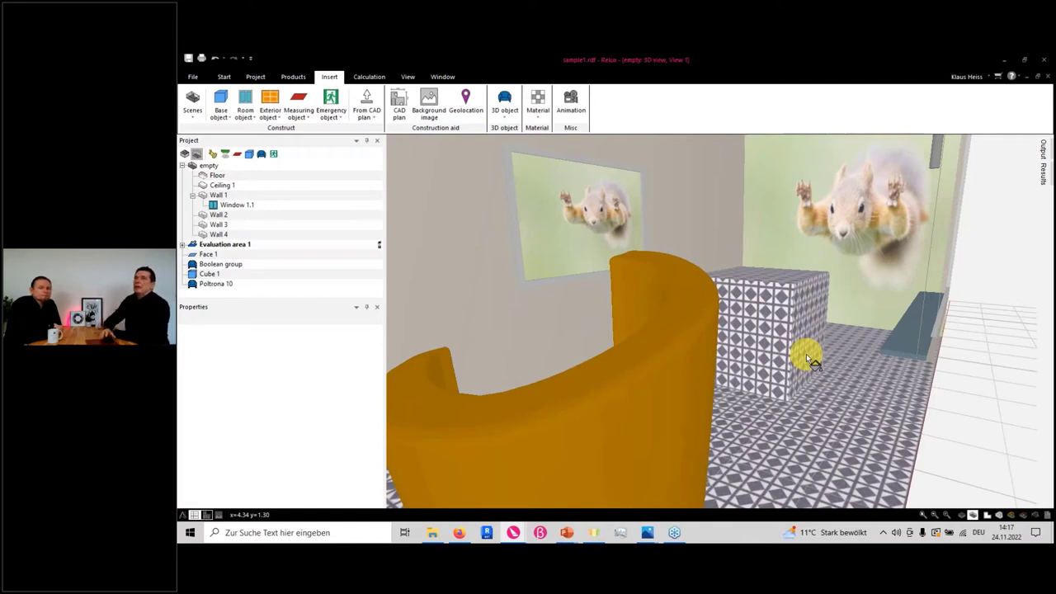
left_click(534, 115)
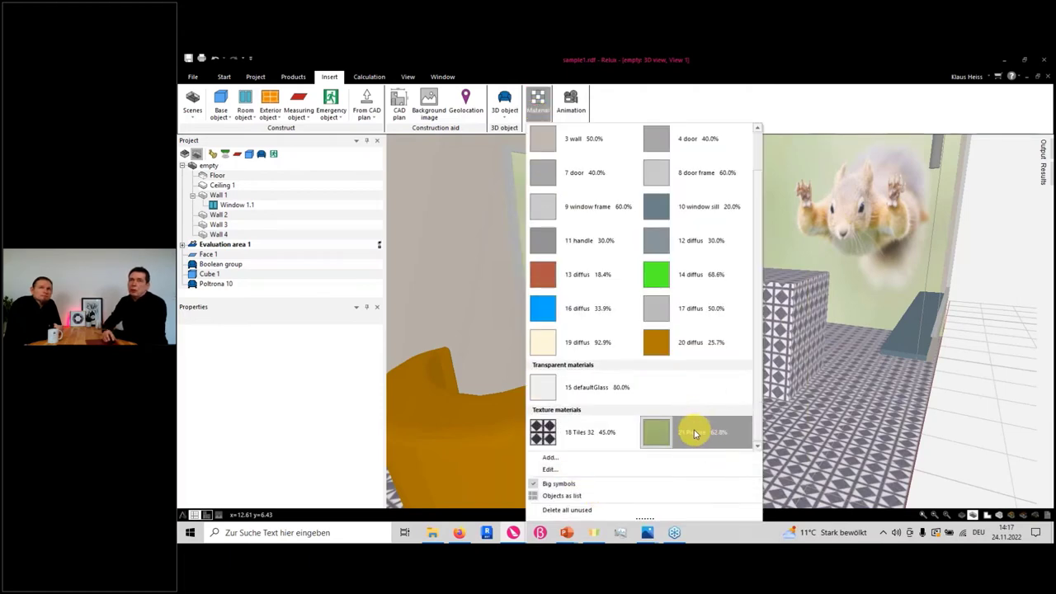
Step: Untick 'scale to fit object size' on the Picture material so the squirrel repeats as tiles
left_click(551, 467)
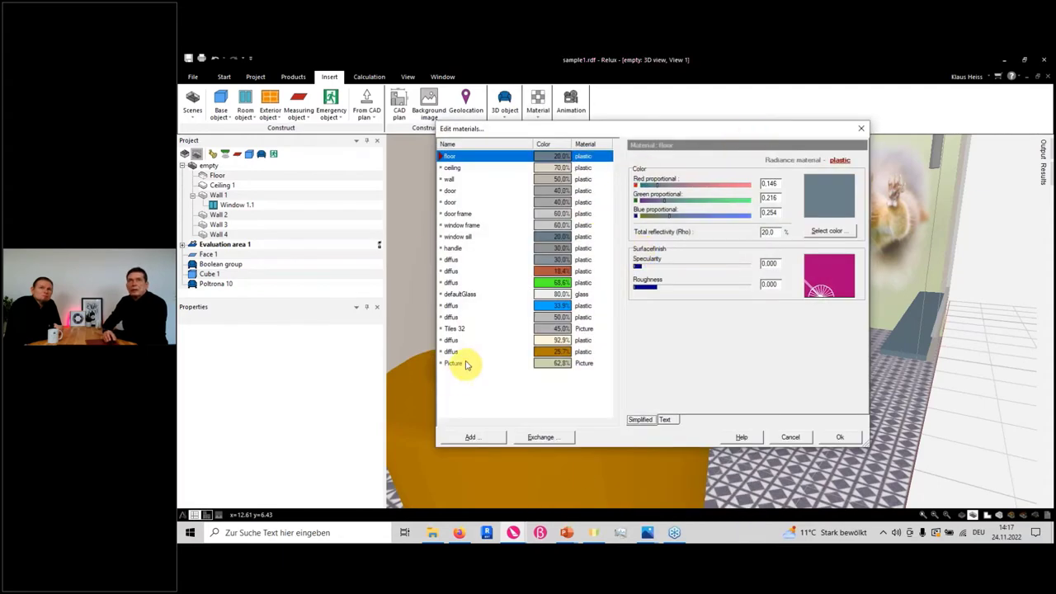
left_click(452, 363)
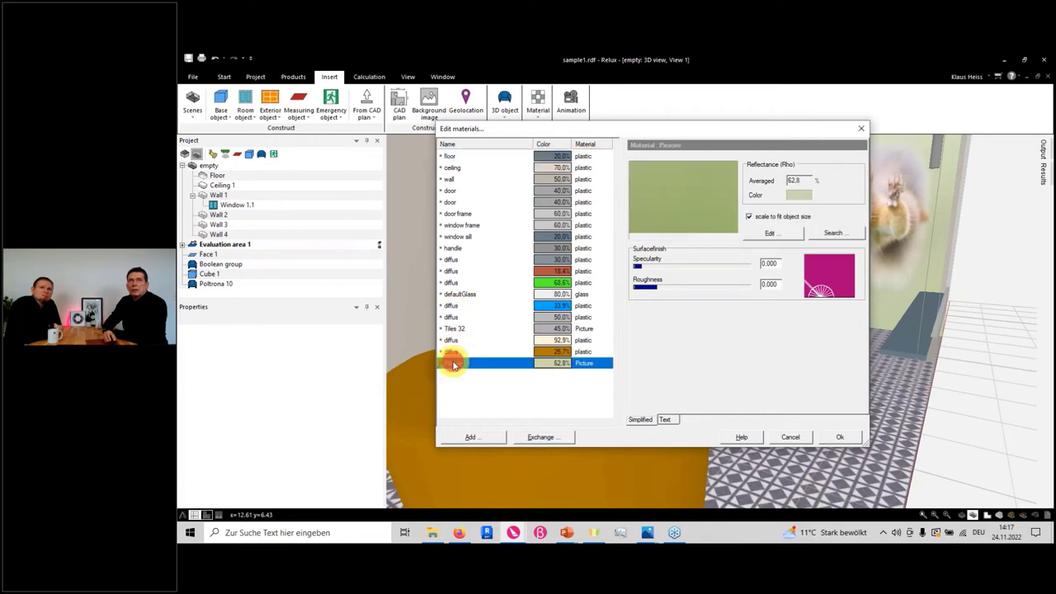
left_click(750, 218)
left_click(838, 438)
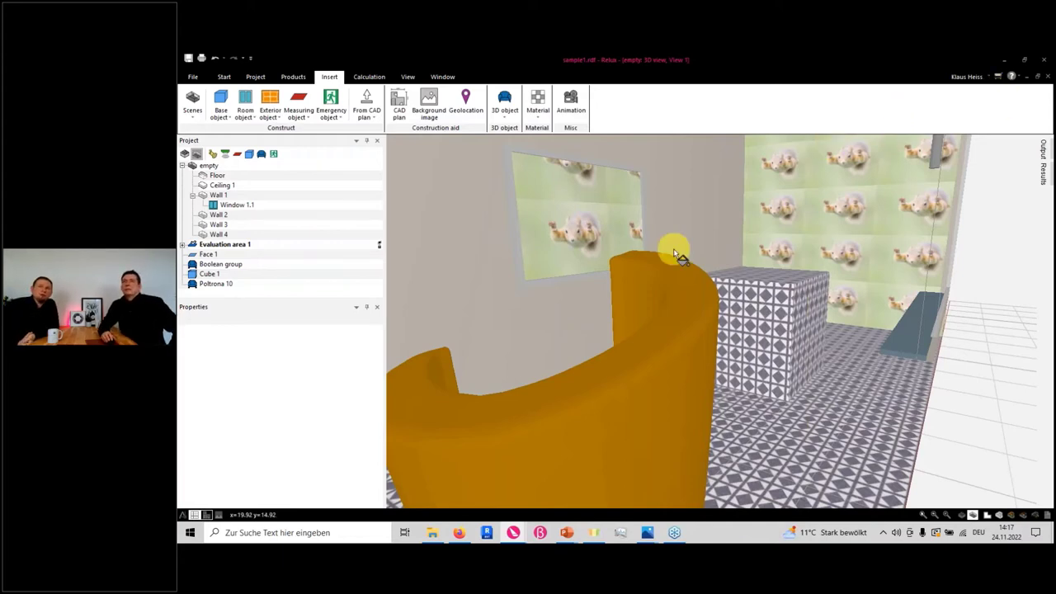
Step: View the room from the other side, then list the open Relux project windows
scroll(677, 248, "down", 5)
scroll(766, 264, "down", 3)
mouse_move(665, 264)
left_mouse_down()
mouse_move(767, 263)
mouse_move(702, 271)
mouse_move(757, 251)
left_mouse_up()
scroll(720, 277, "up", 3)
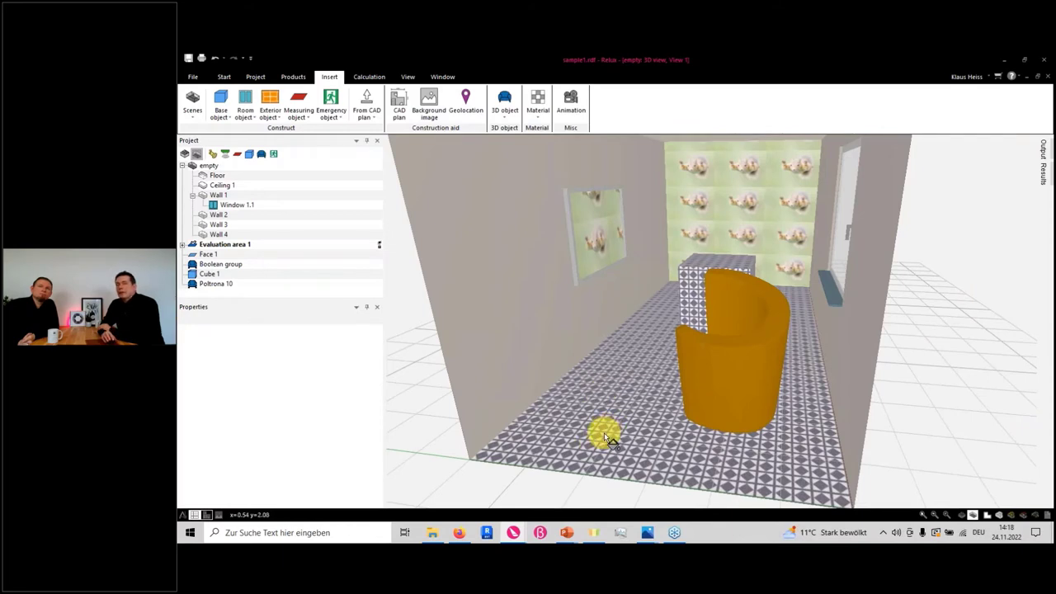
left_click(512, 532)
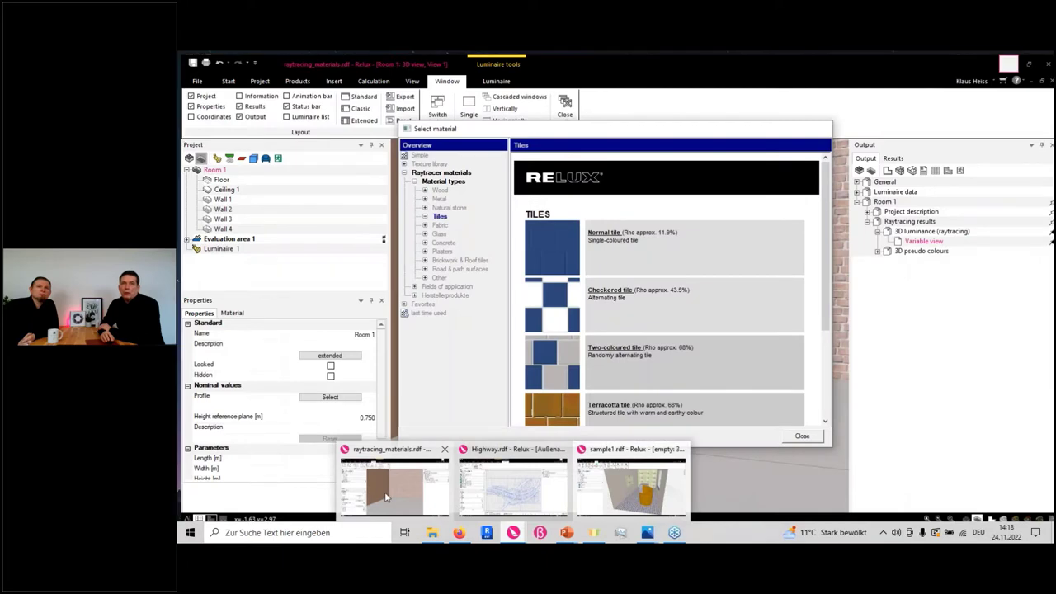
Step: Bring raytracing_materials to the front and zoom its 3D view toward the brick wall
left_click(370, 495)
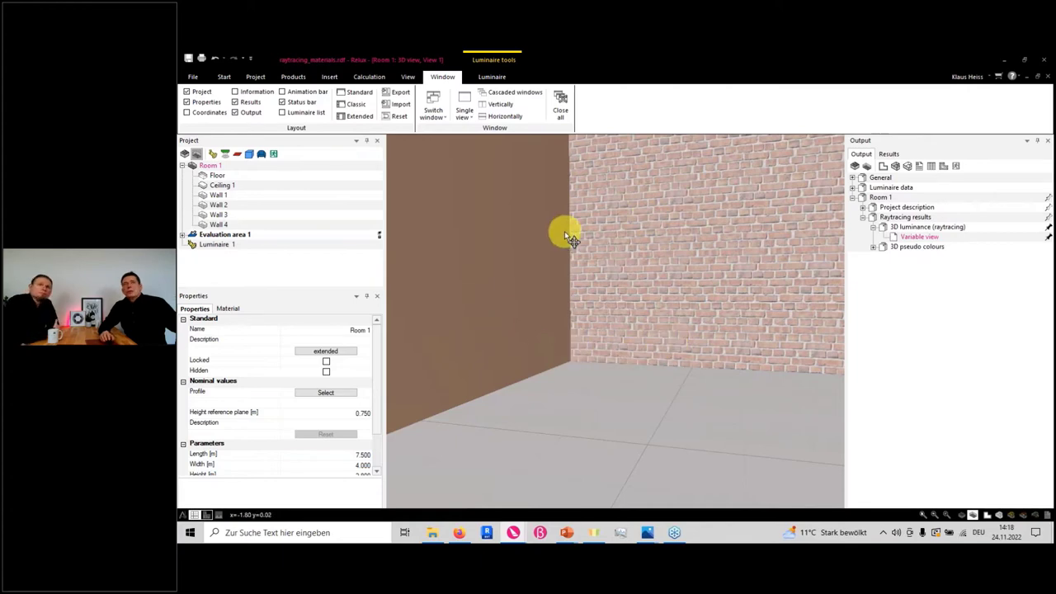
scroll(569, 238, "down", 5)
scroll(591, 239, "down", 4)
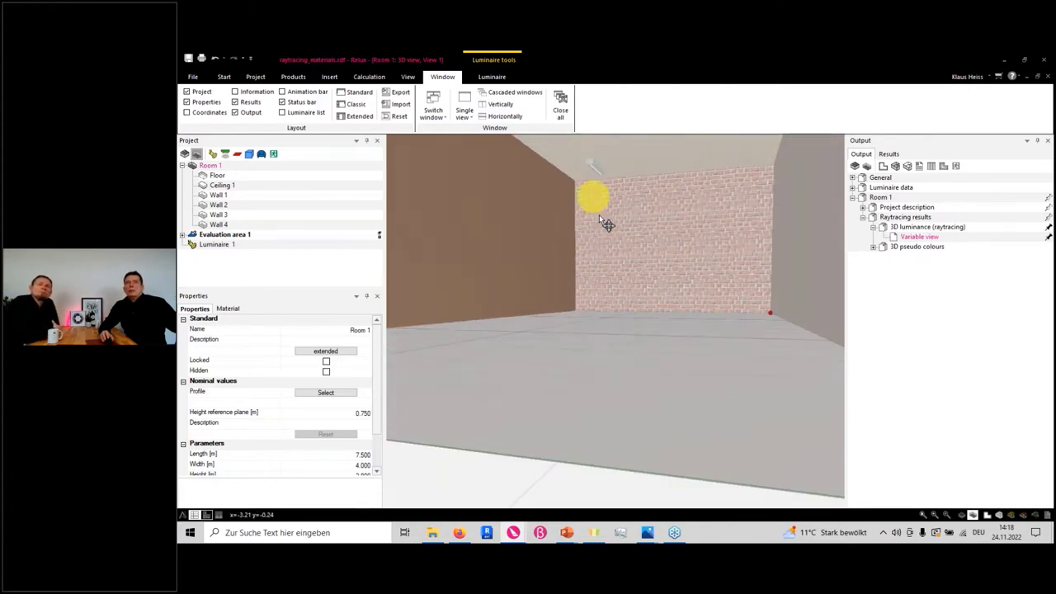
scroll(616, 281, "up", 6)
scroll(602, 272, "up", 2)
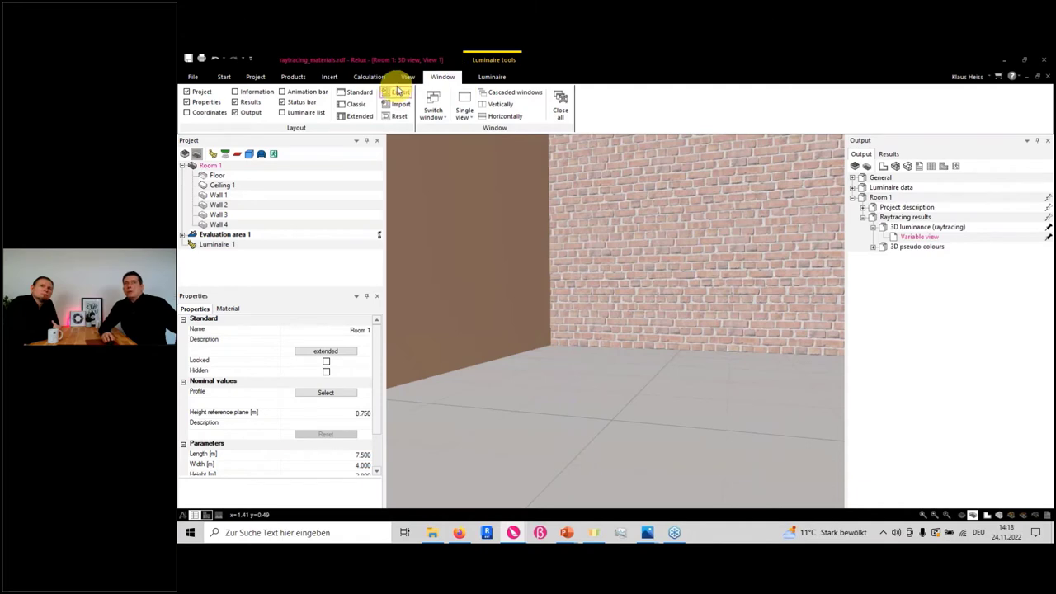
Step: Add the Terracotta ornament tile from the Raytracer Tiles catalogue as material terracotta tiles1
left_click(330, 75)
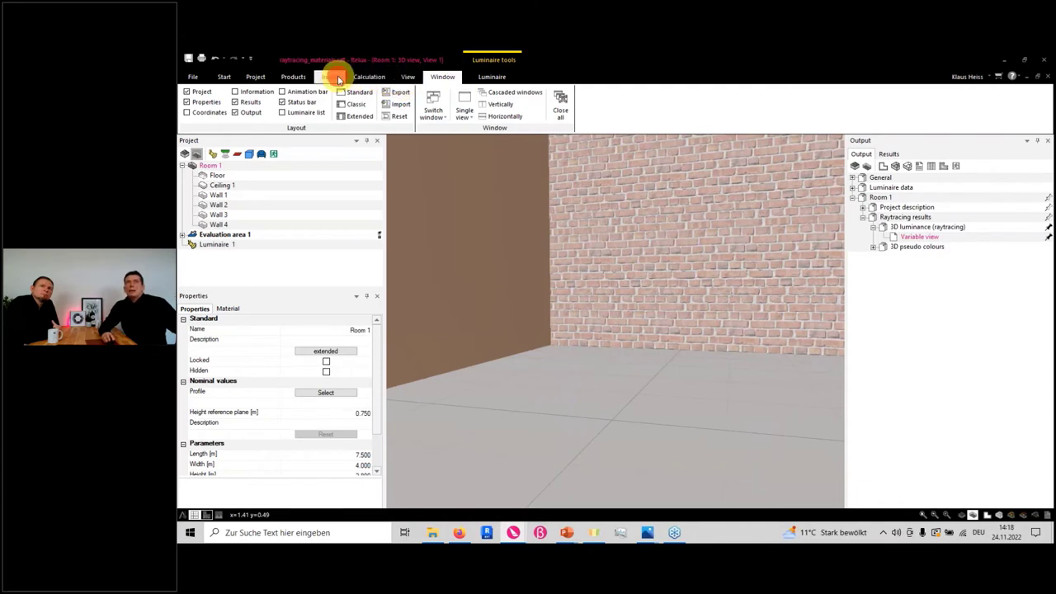
left_click(536, 105)
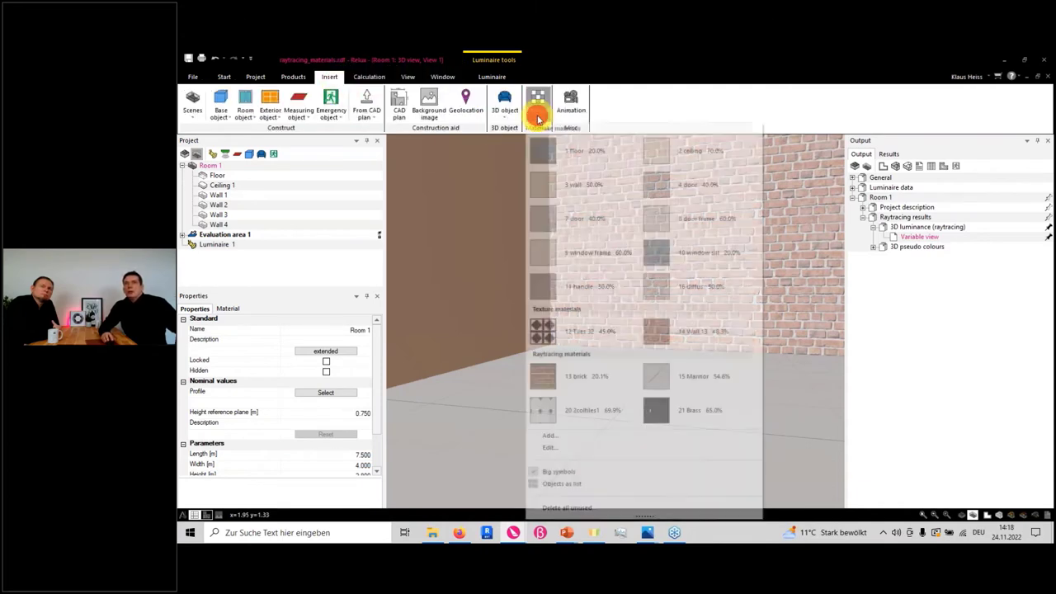
left_click(550, 435)
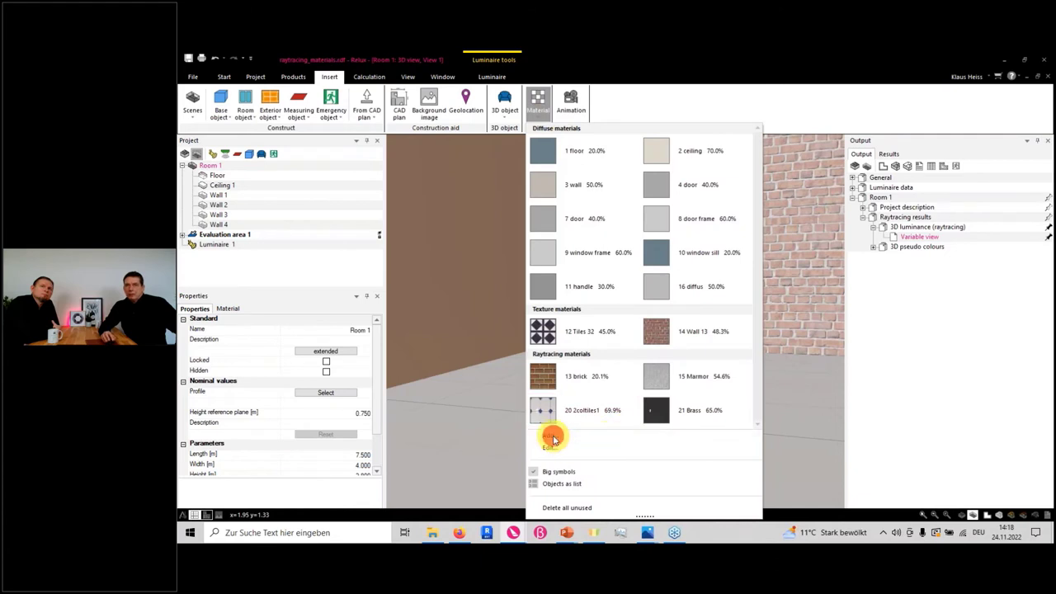
left_click(651, 188)
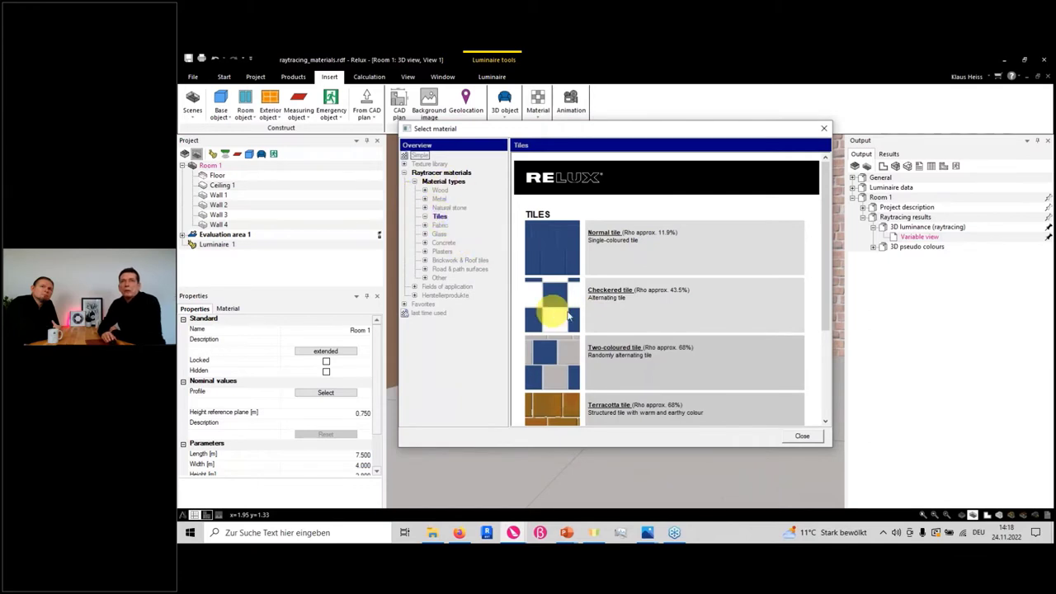
scroll(590, 356, "down", 2)
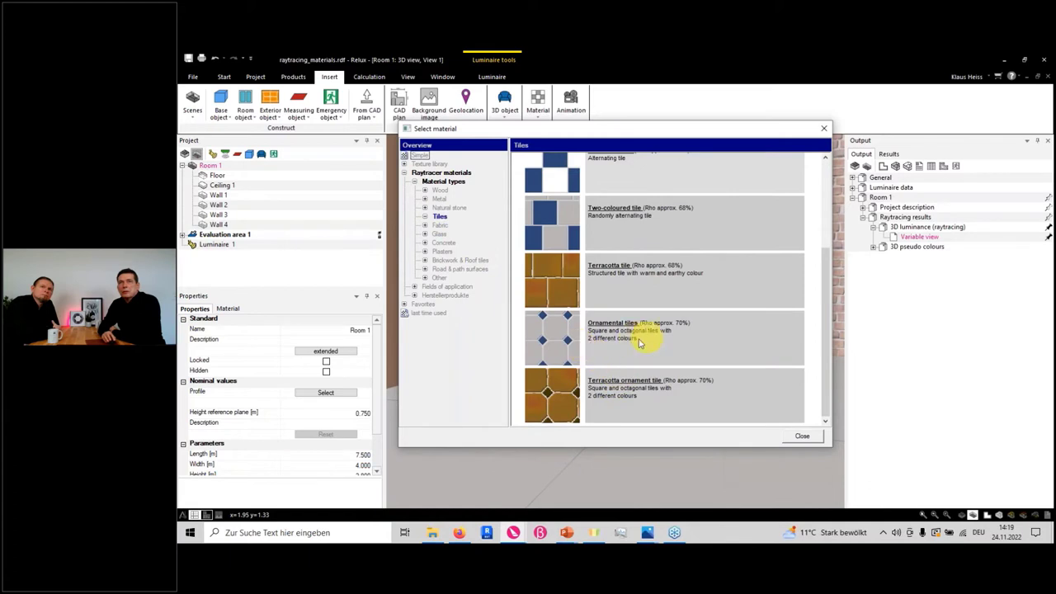
double_click(617, 384)
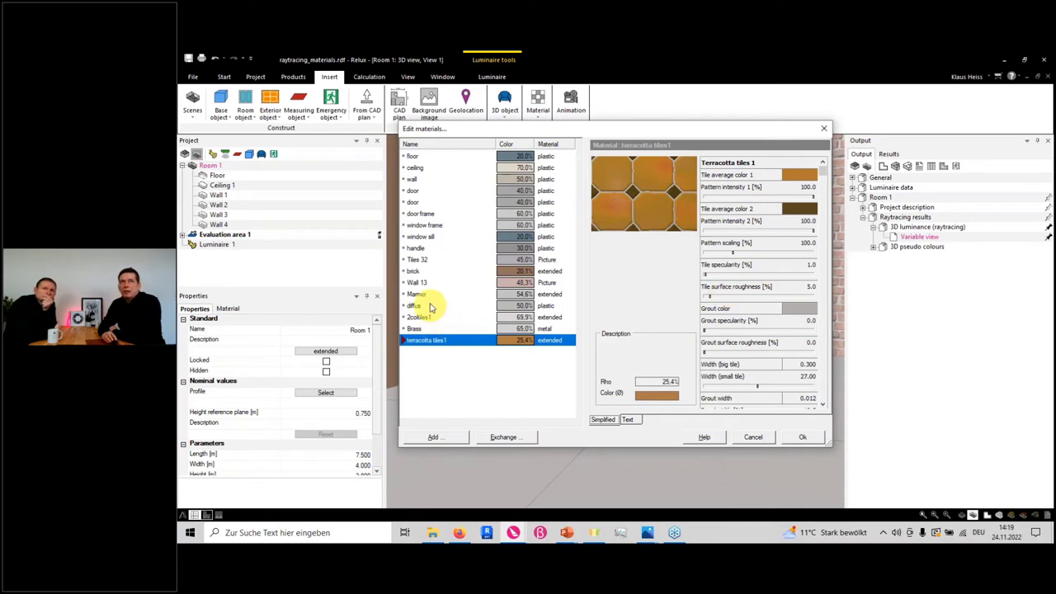
Step: Compare the Tiles 32 and terracotta tiles1 properties, then reopen the raytracer material catalogue
left_click(418, 261)
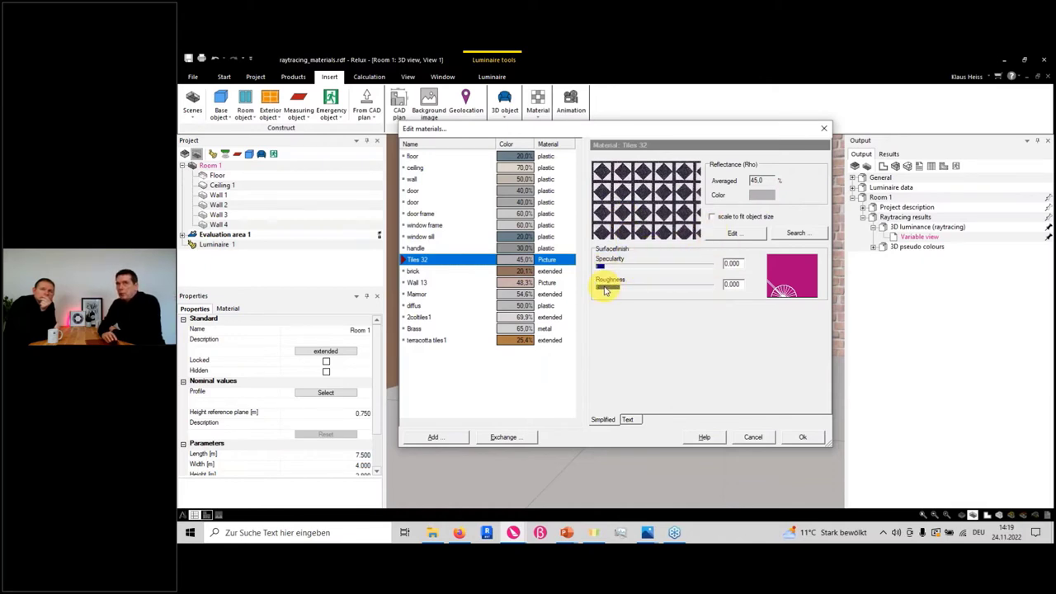
left_click(427, 341)
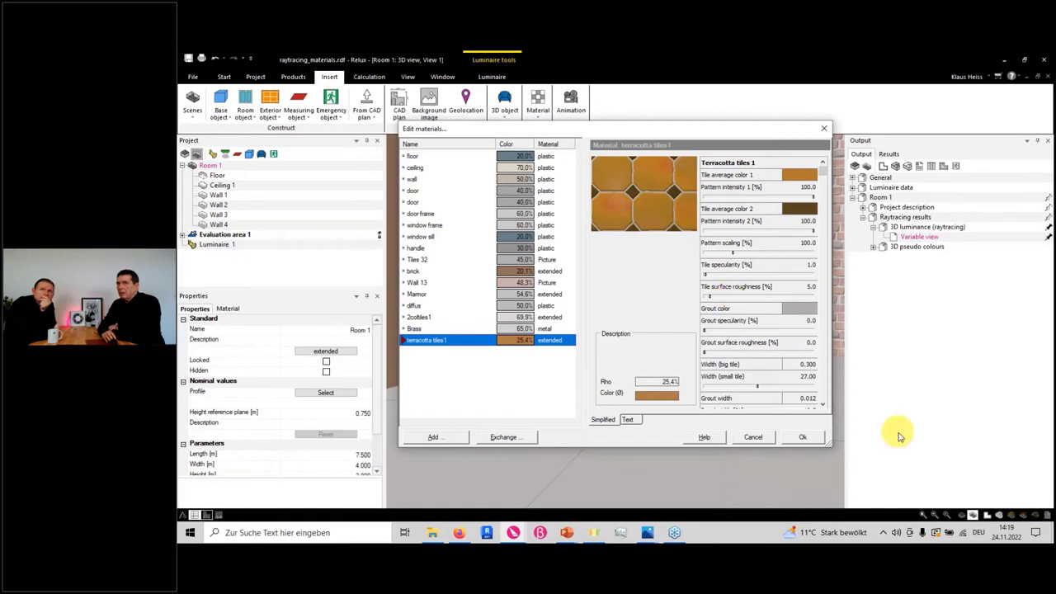
left_click(822, 404)
scroll(822, 404, "down", 3)
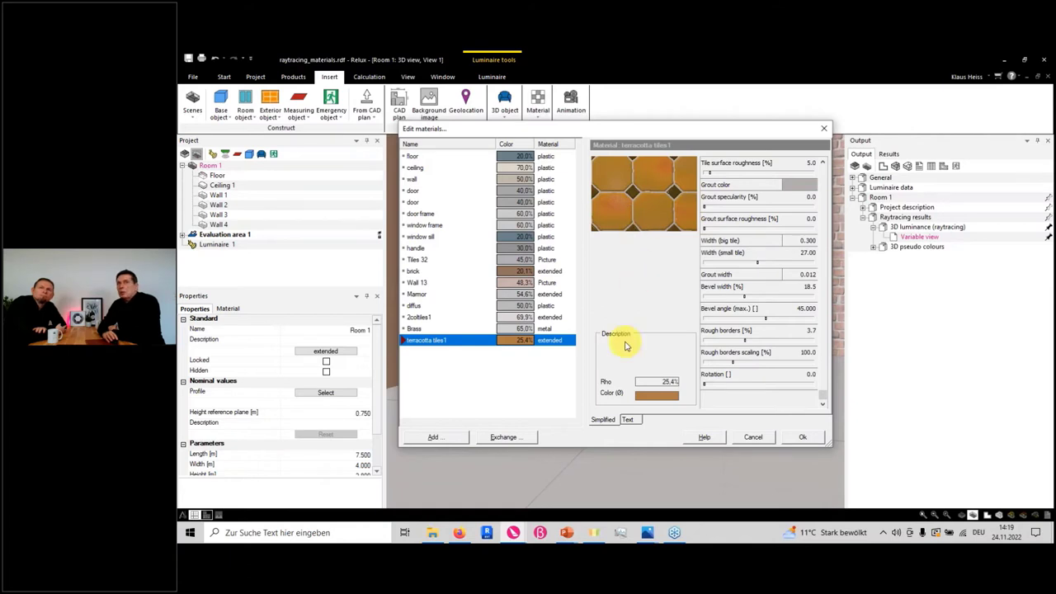
left_click(437, 437)
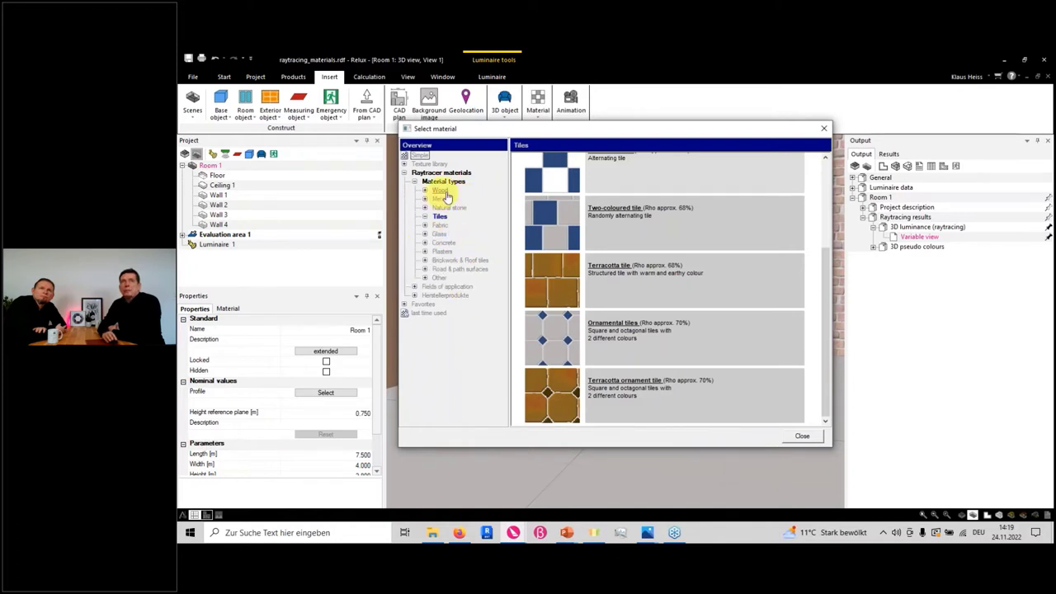
Step: Add the Glass, structured material from the Glass > Other catalogue
left_click(439, 235)
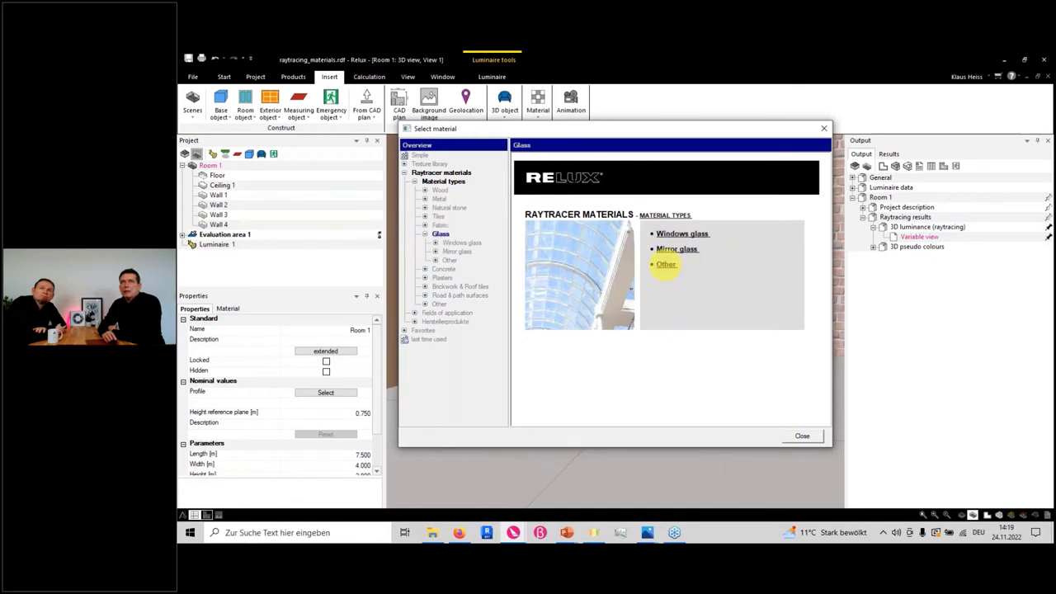
left_click(665, 264)
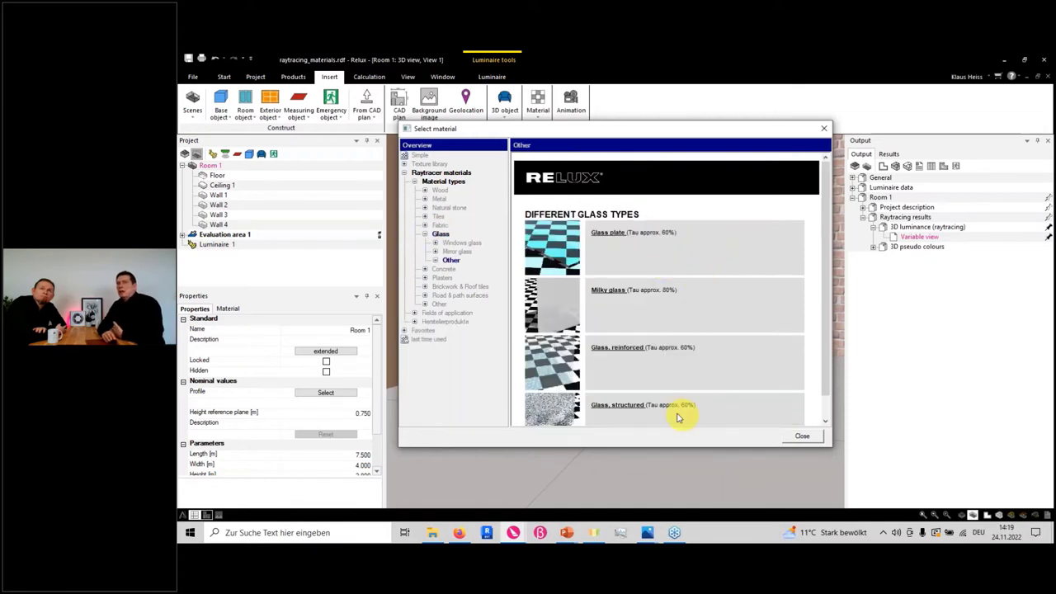
left_click(620, 408)
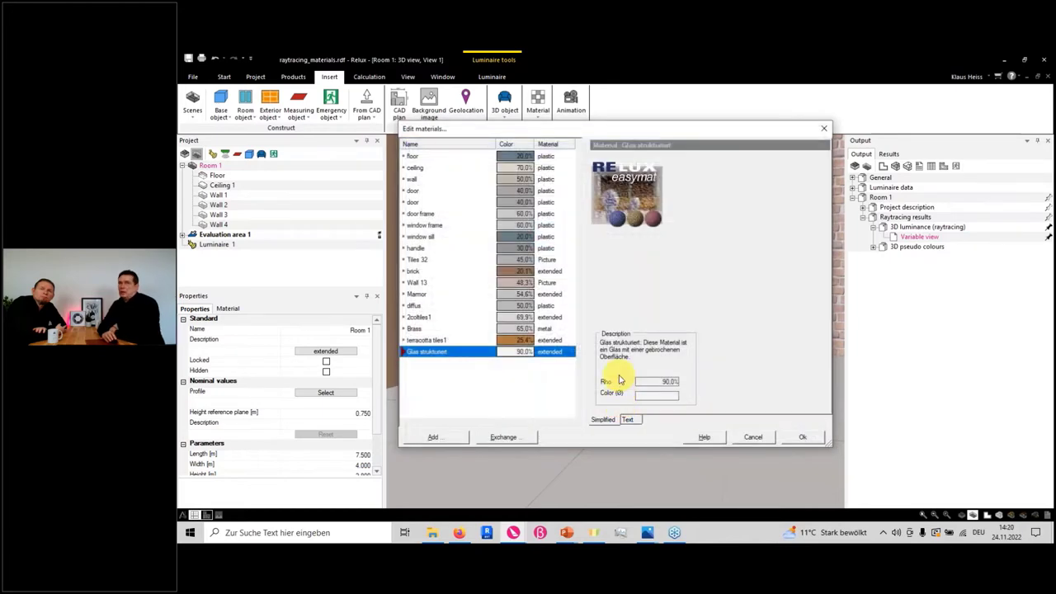
Step: Keep the Glas strukturiert name unchanged and cancel the material edits
left_click(473, 357)
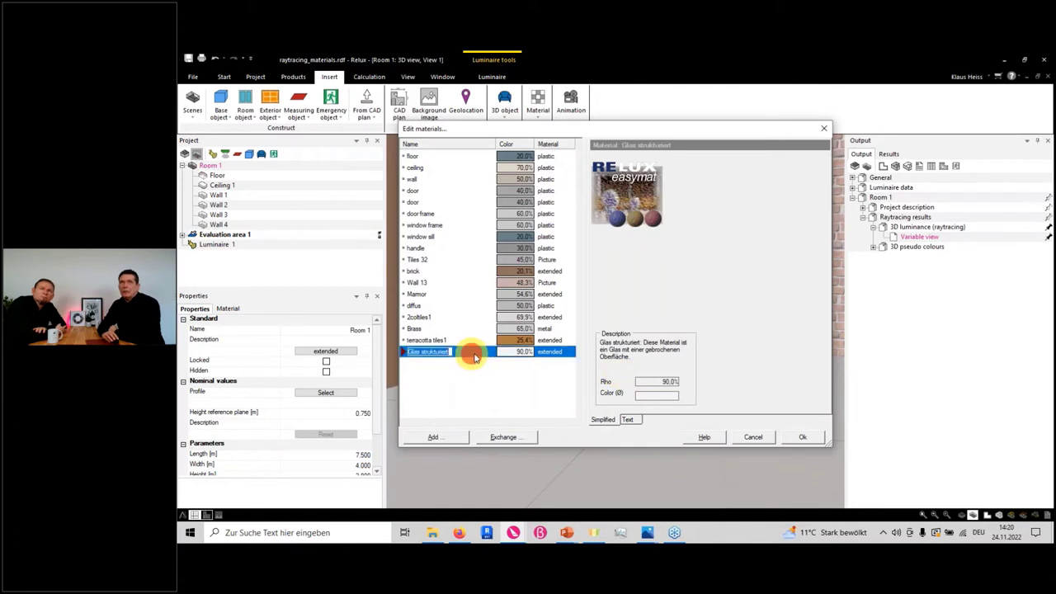
left_click(528, 375)
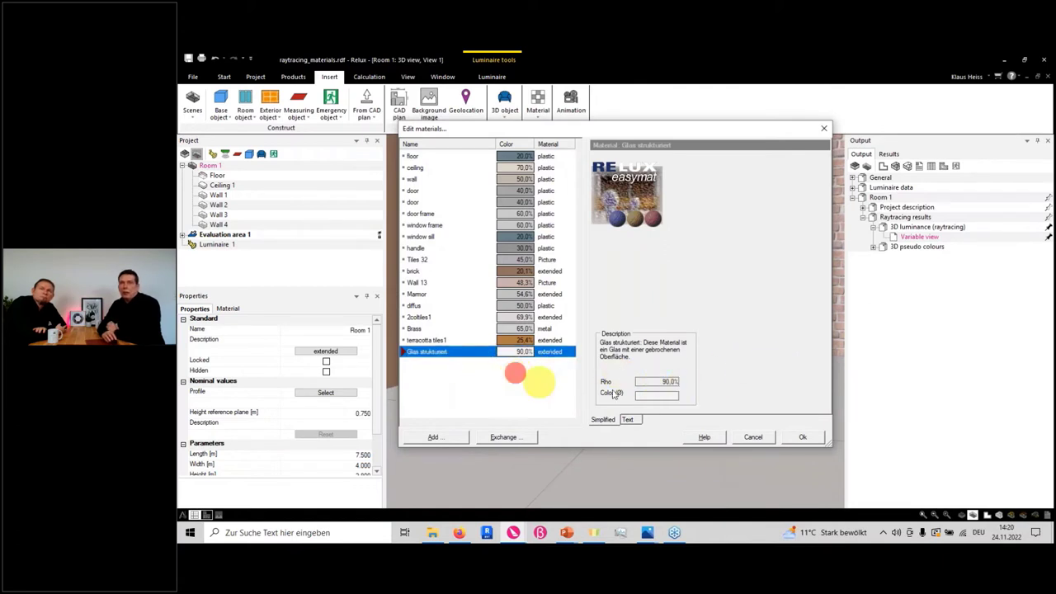
left_click(753, 437)
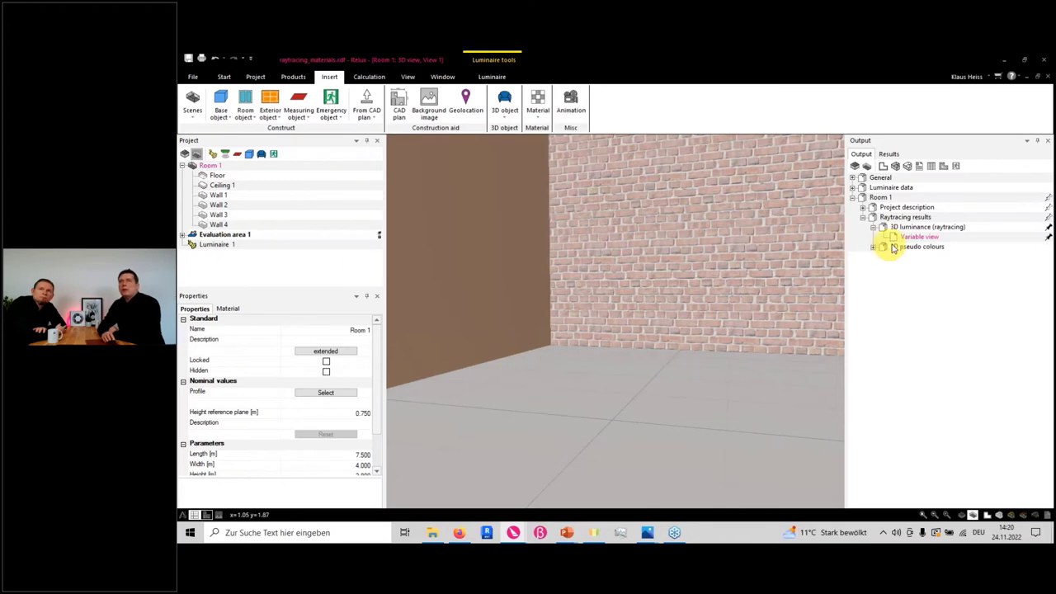
Step: Open the raytraced Variable view result, then bring up the Living Raytracing 2.2.jpg rendering
double_click(903, 238)
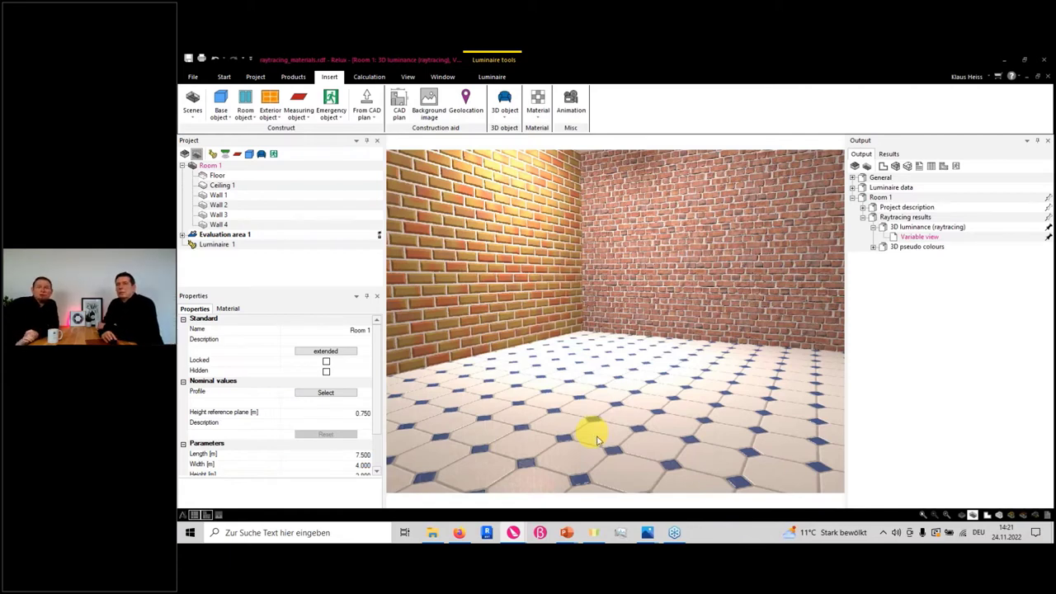
mouse_move(647, 534)
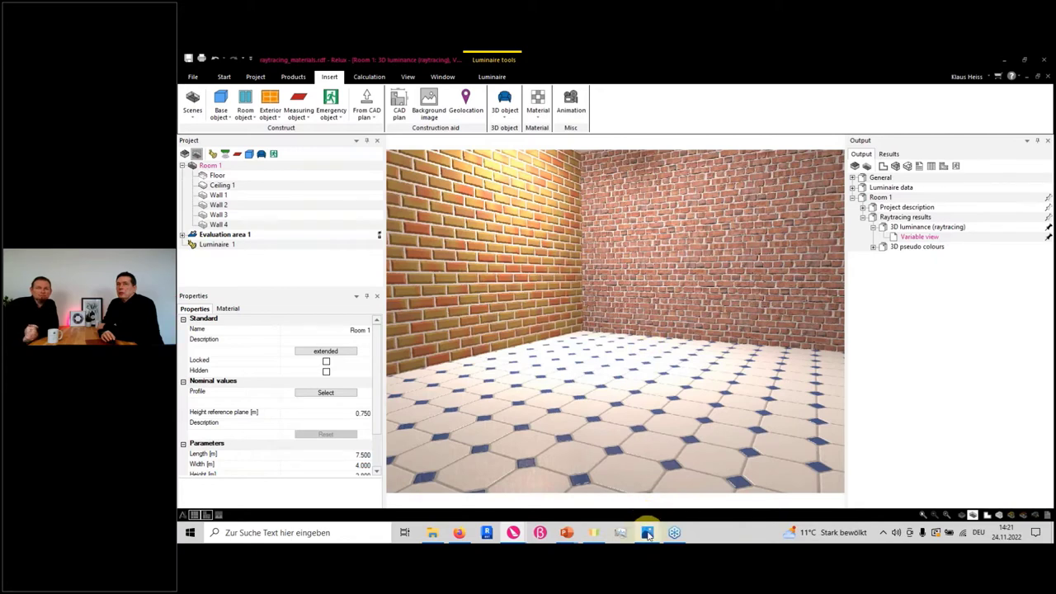
left_click(594, 470)
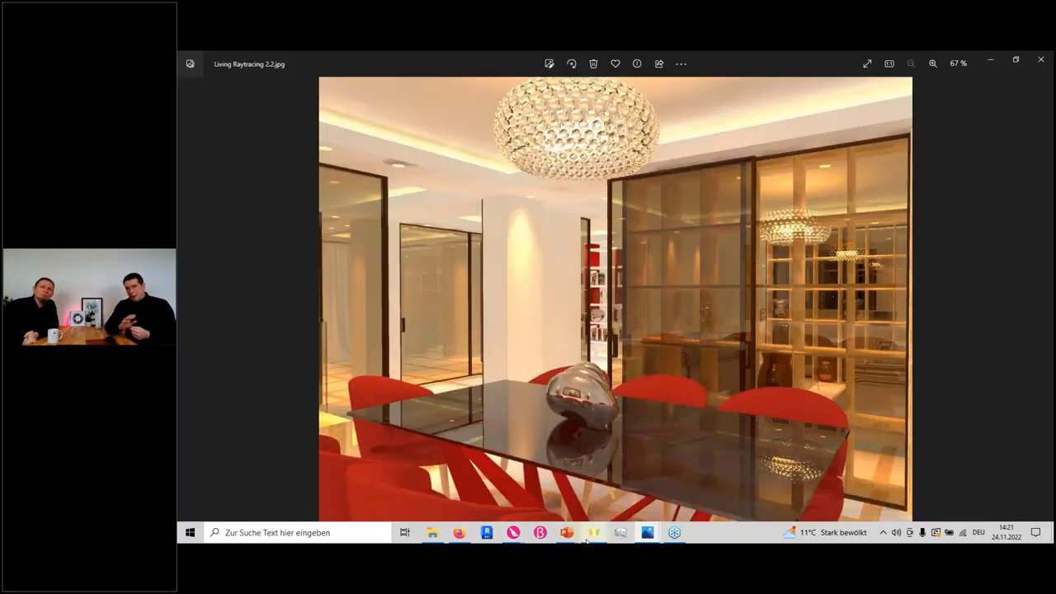
Step: Display the Living Raytracing 2.2.jpg dining-room rendering in Photos
mouse_move(587, 536)
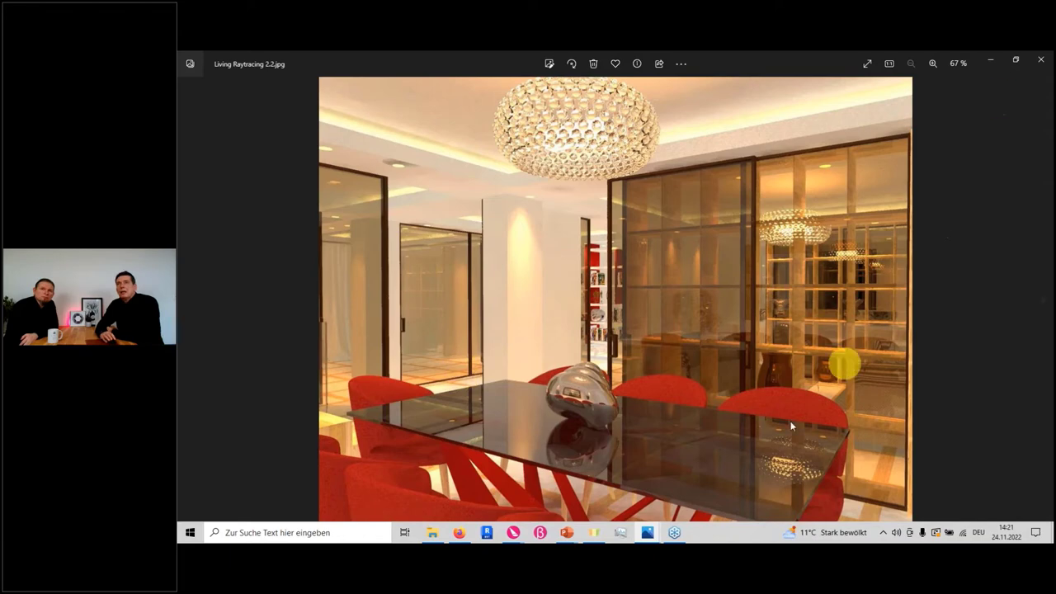
Step: View the villa.jpg night rendering, then return to the raytracing_materials project in Relux
mouse_move(649, 532)
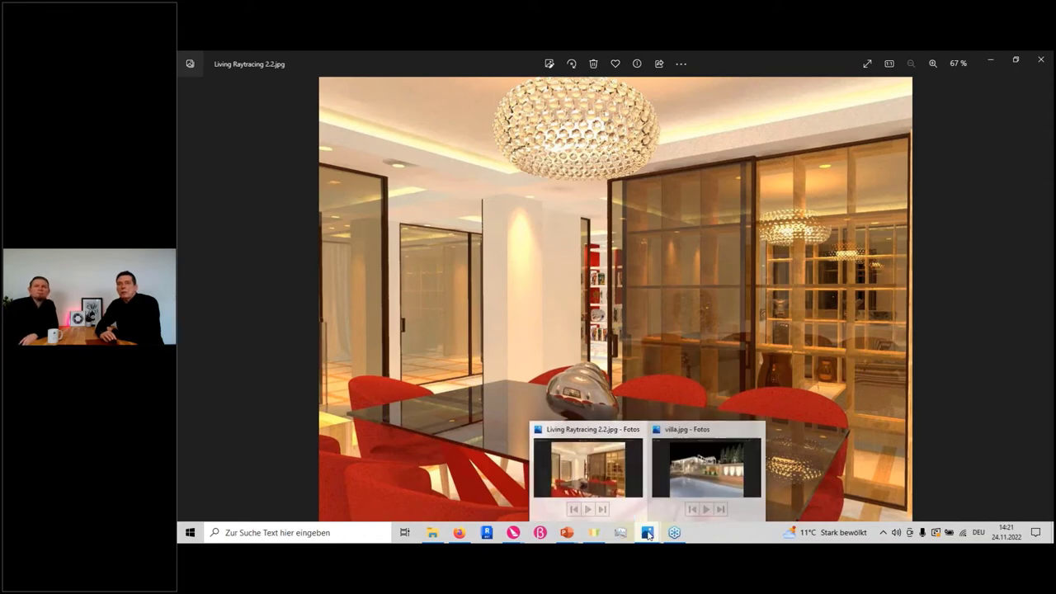
left_click(729, 459)
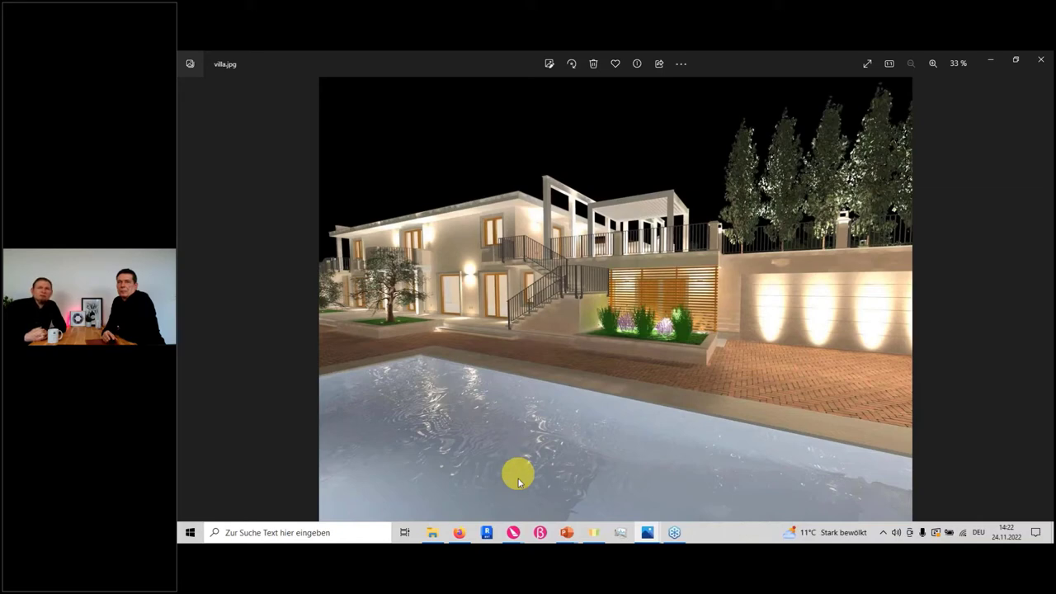
left_click(514, 533)
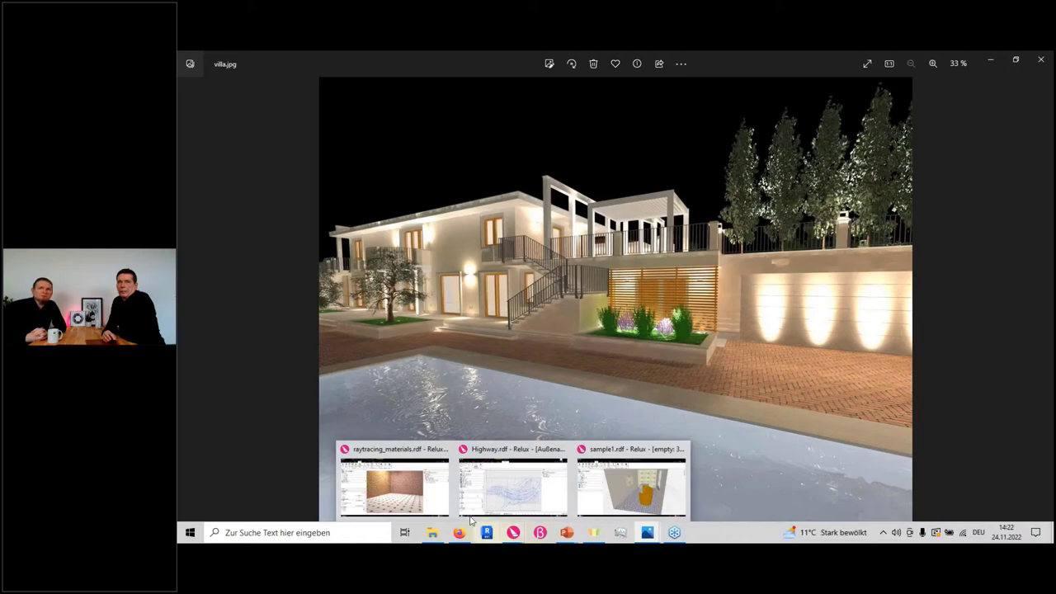
left_click(393, 500)
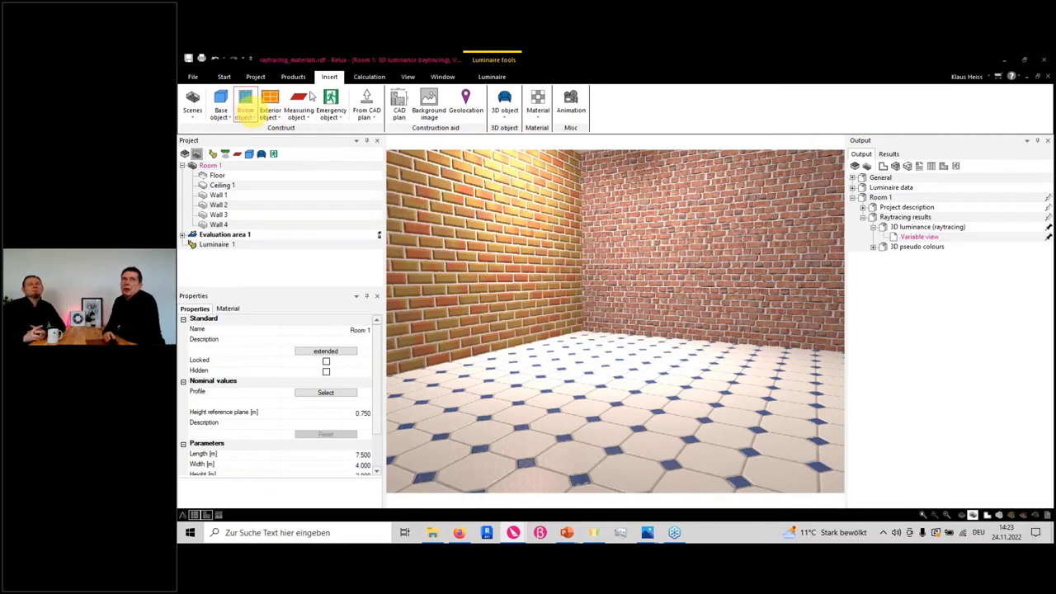
Step: In the Calculation manager Views tab, add view 2 aimed at the back wall (x 2.09, y 1.13, phi 79.17)
left_click(371, 79)
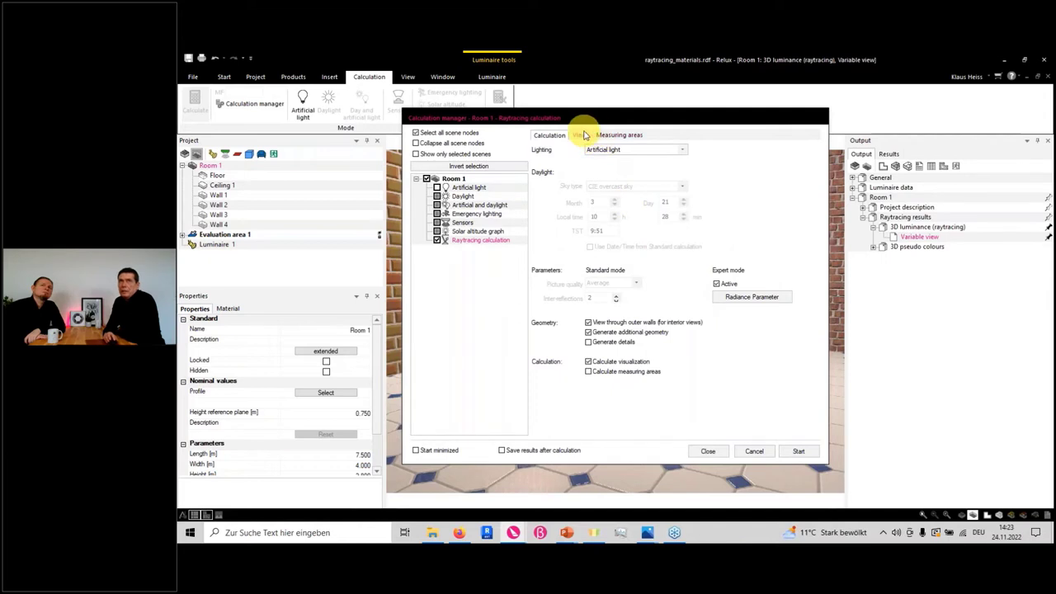
left_click(581, 135)
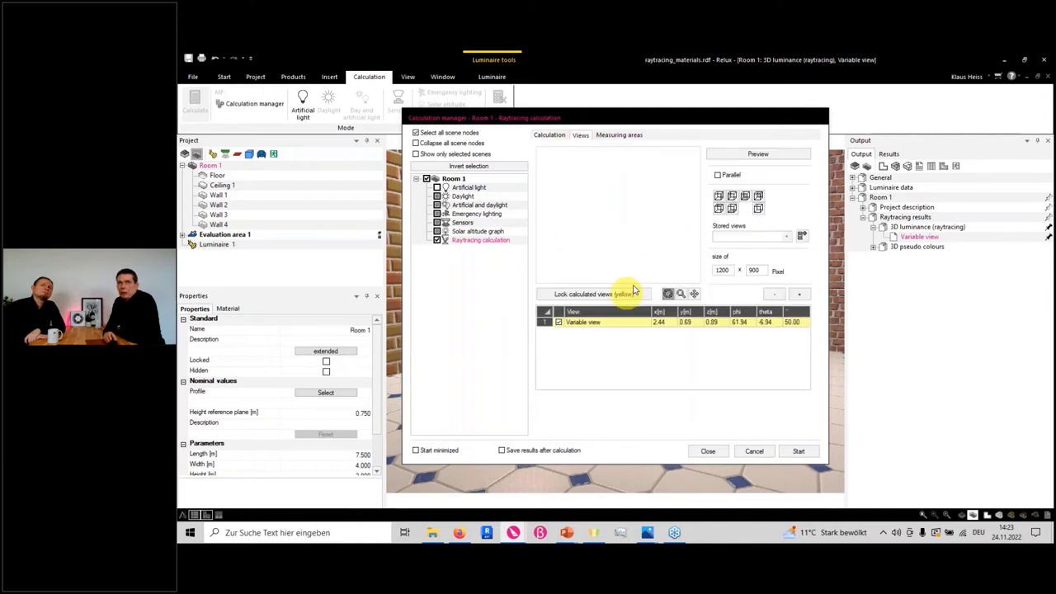
left_click(608, 322)
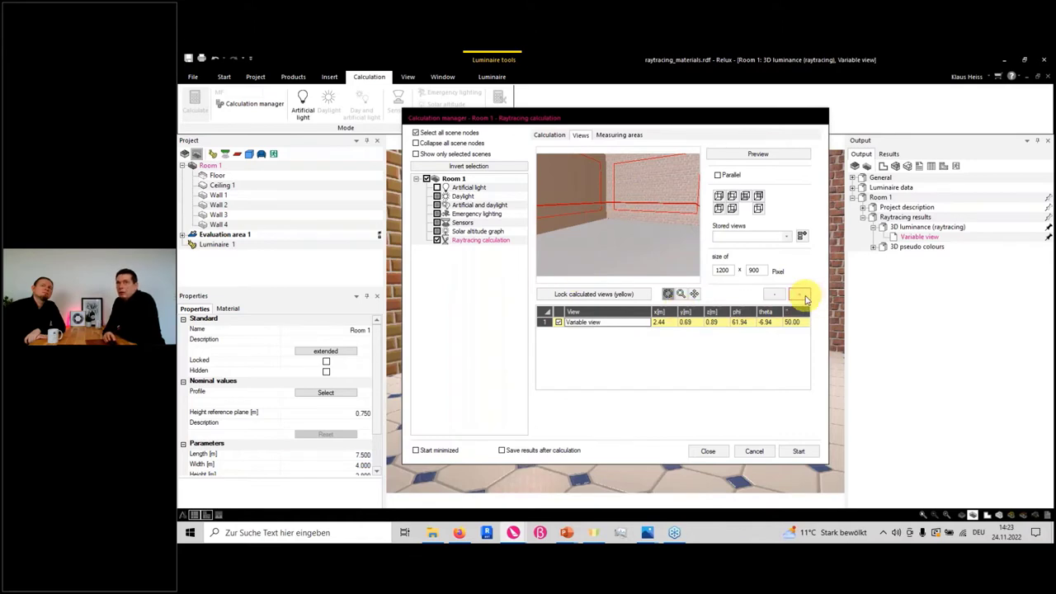
left_click(803, 297)
left_click(612, 332)
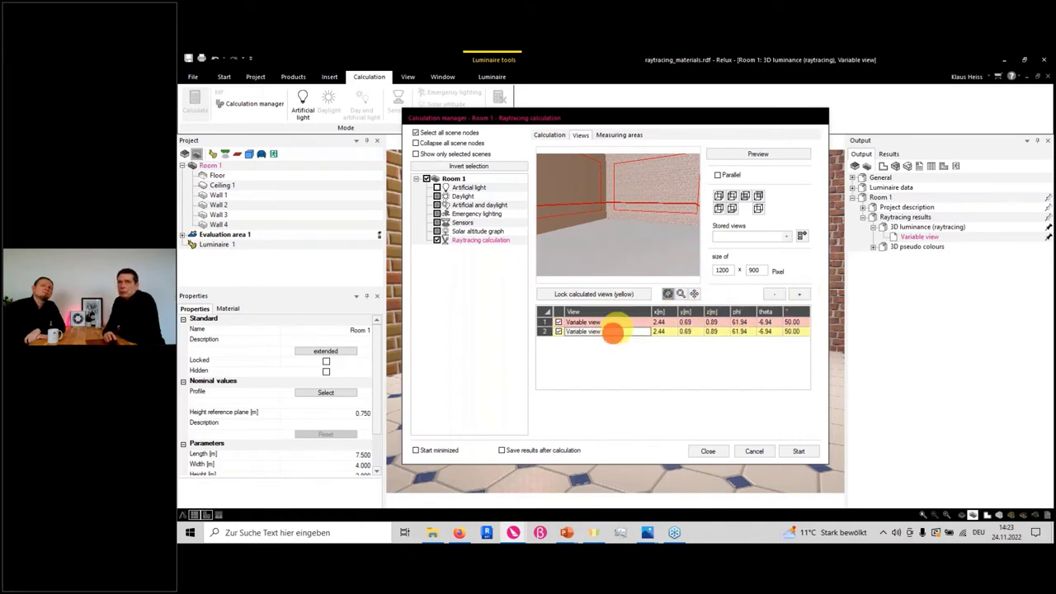
left_click_drag(636, 220, 671, 223)
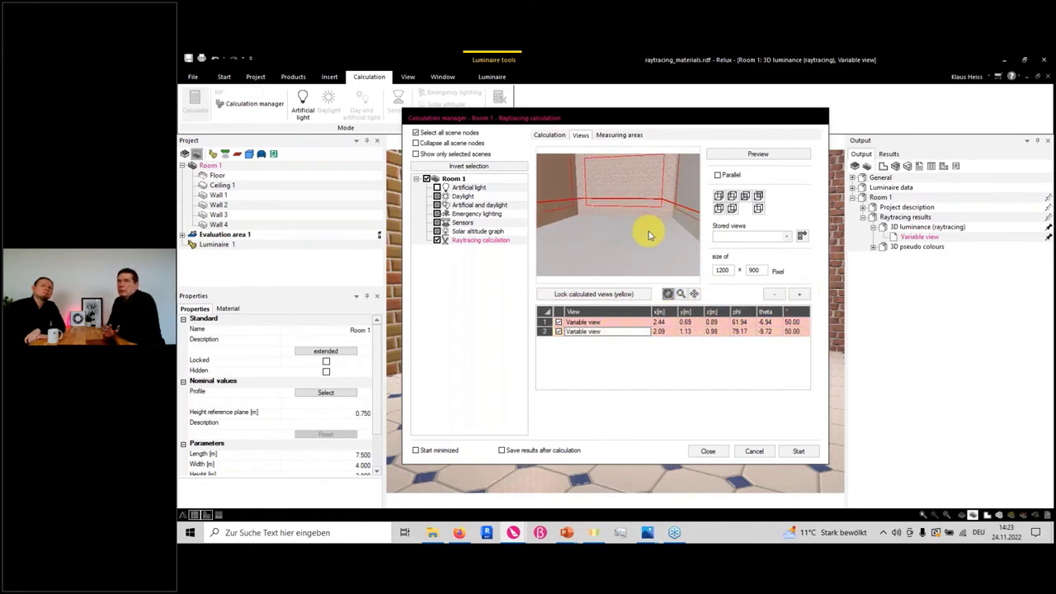
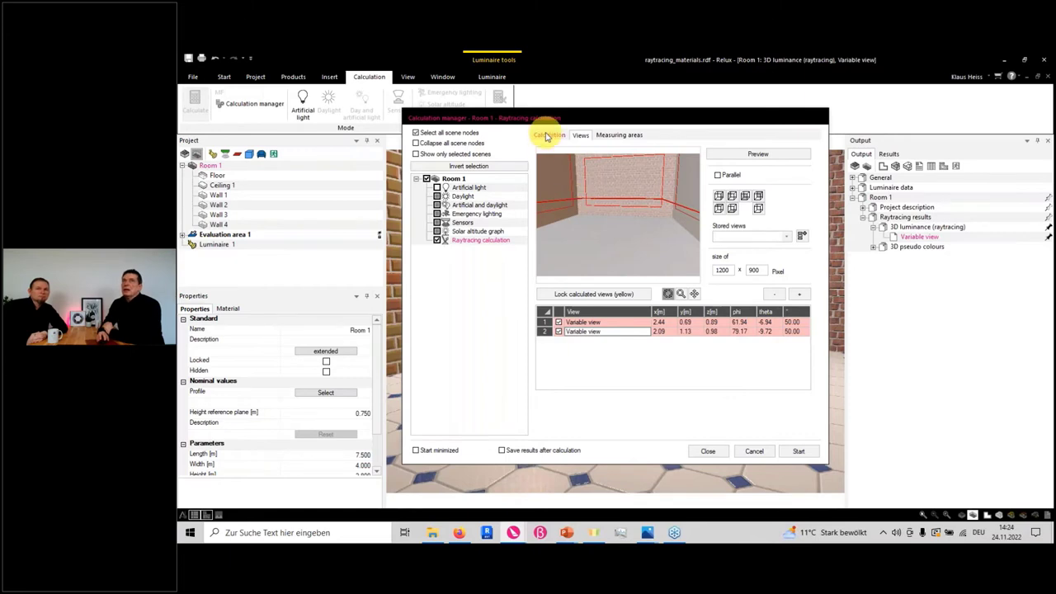
Step: Check the raytracing calculation settings, then close the calculation manager without calculating
left_click(548, 135)
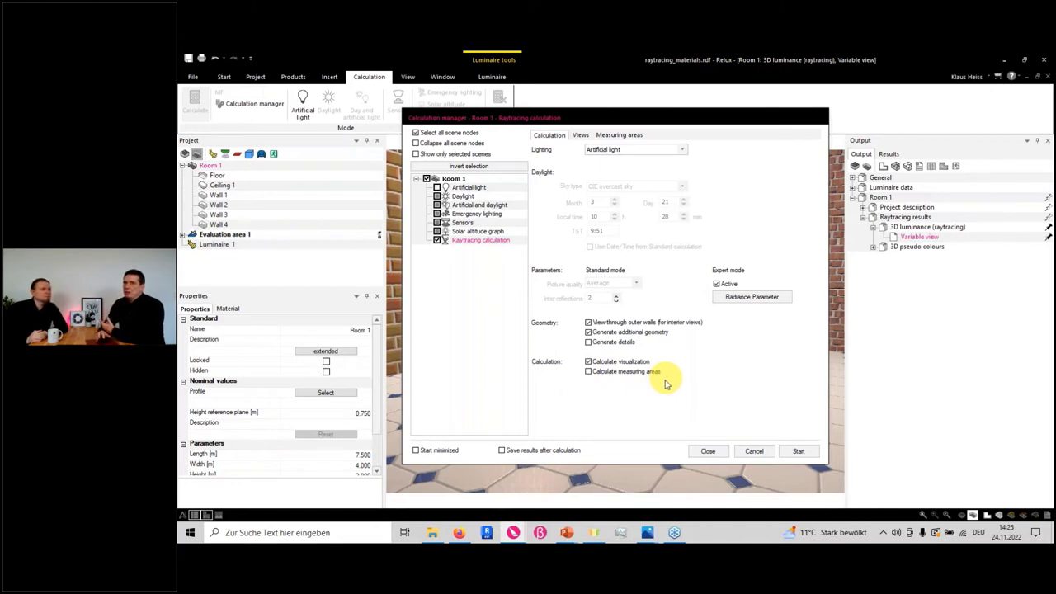
left_click(706, 451)
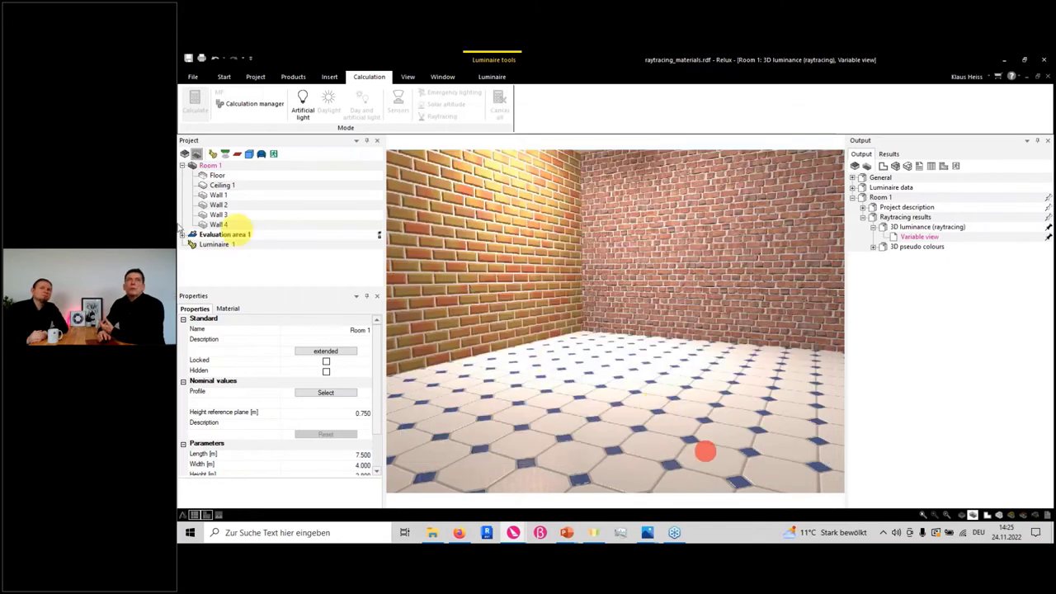
Step: Open Suspended_ceiling.rdf and move its loading window up and to the right
left_click(192, 78)
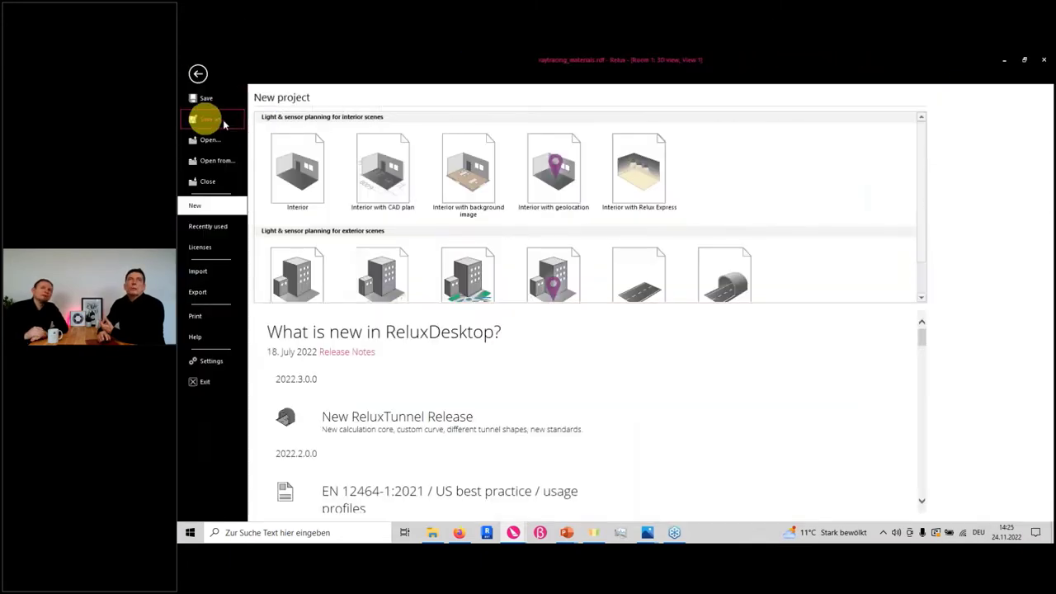
left_click(207, 139)
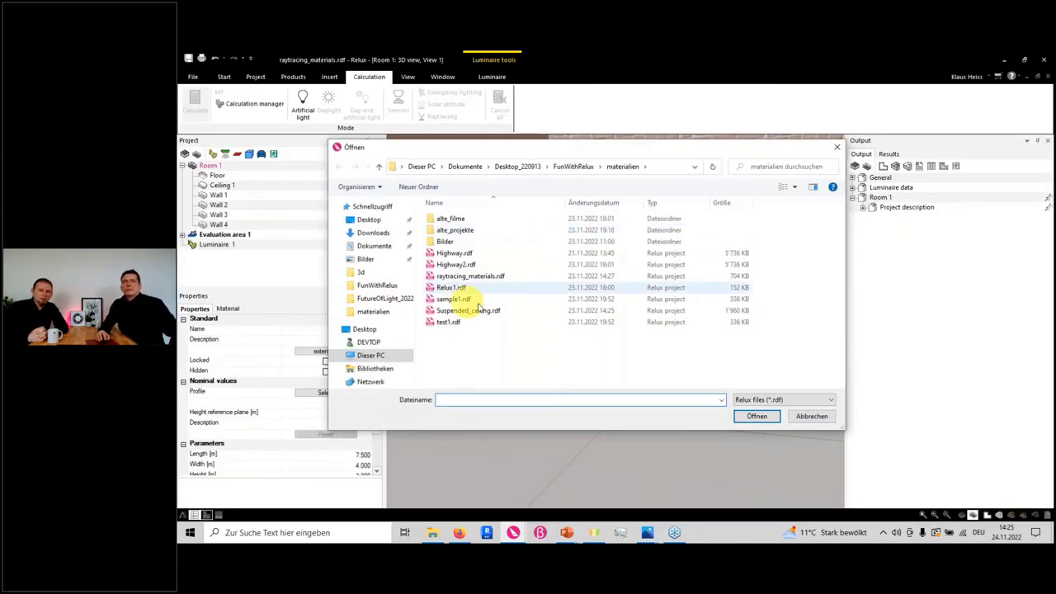
left_click(481, 310)
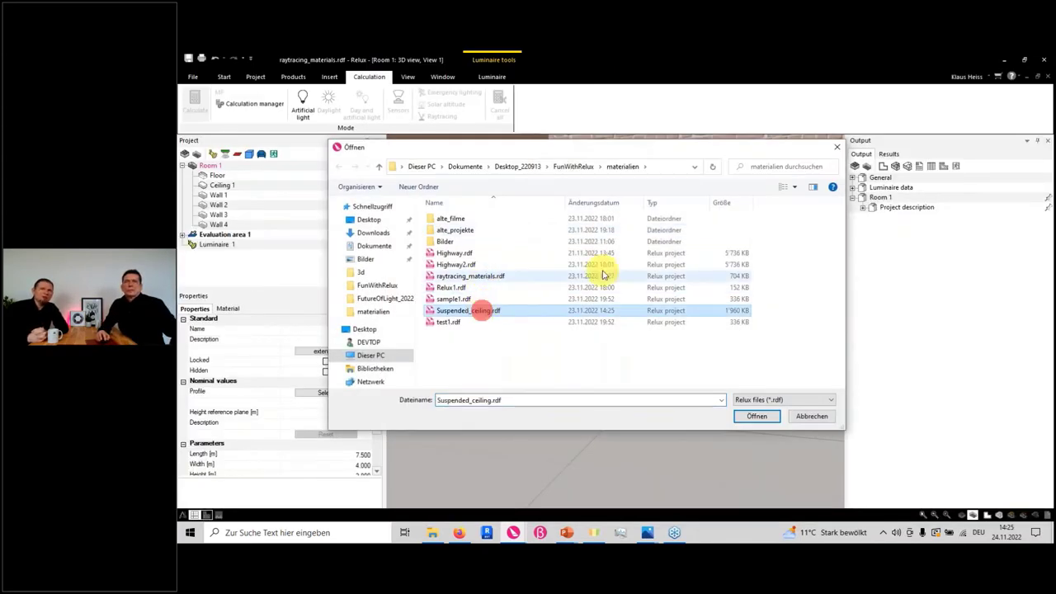
left_click(756, 416)
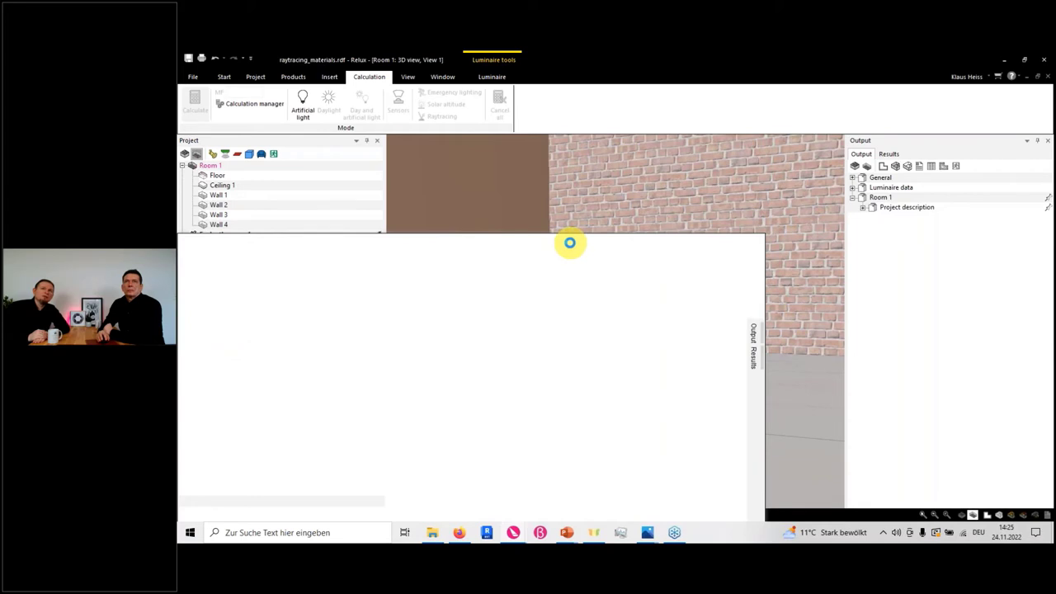
left_click(559, 241)
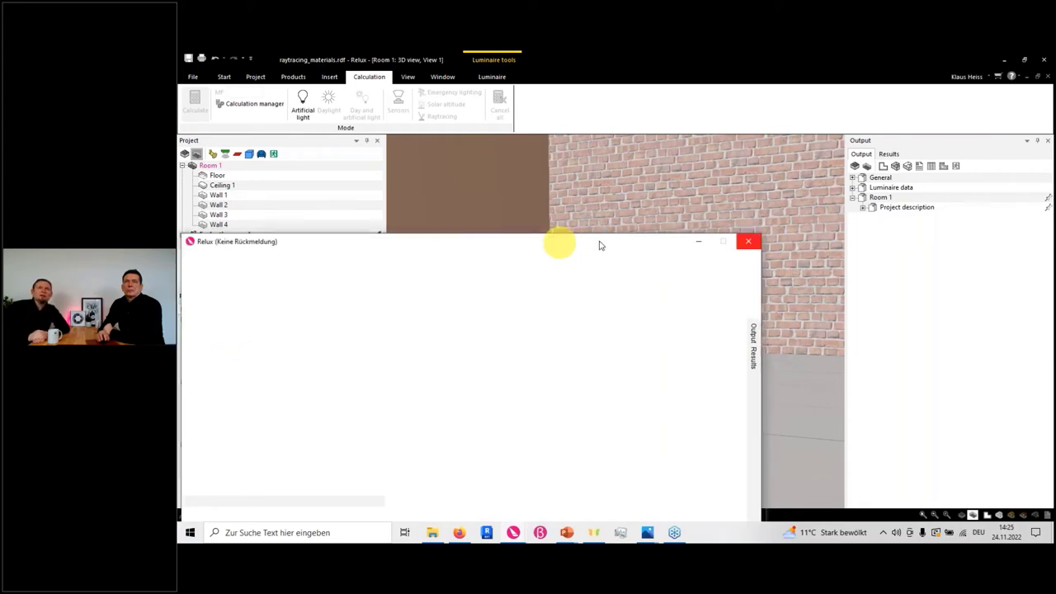
left_click_drag(597, 245, 745, 136)
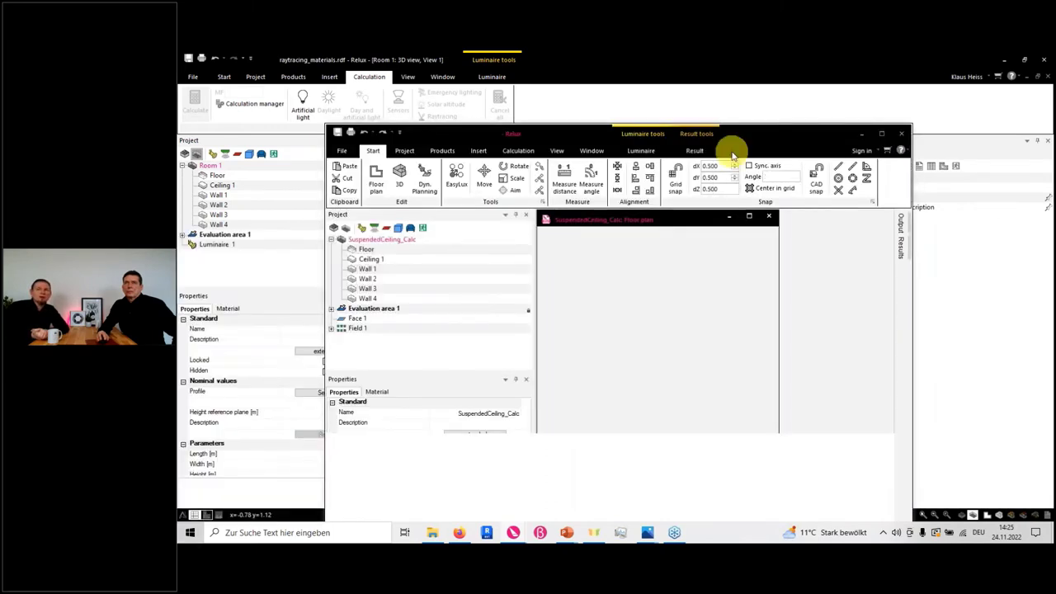
Step: Maximize the SuspendedCeiling_Calc window and its floor plan, then switch to the 3D room view
double_click(742, 132)
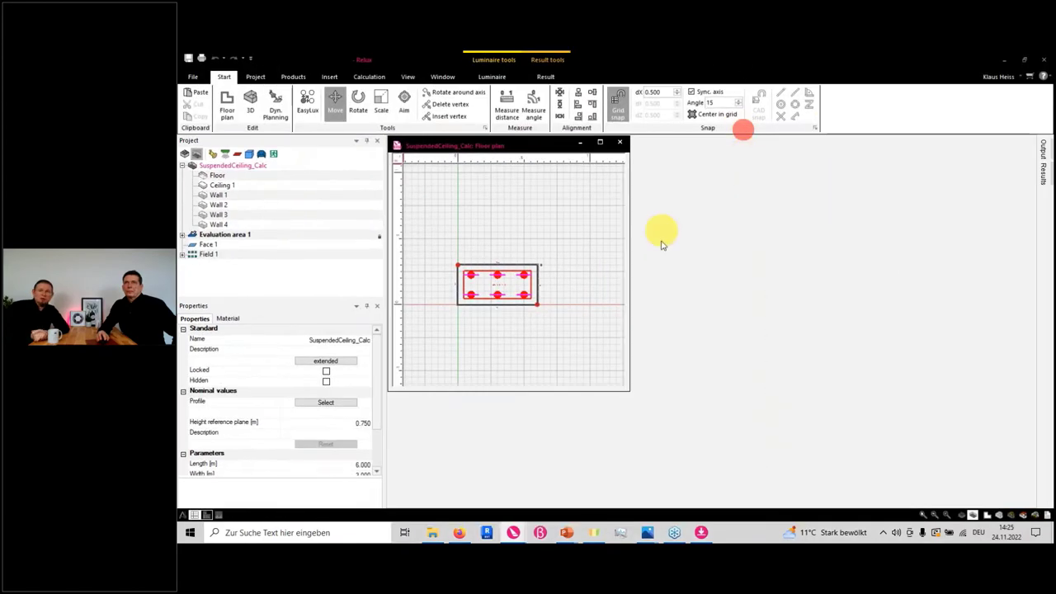
double_click(530, 145)
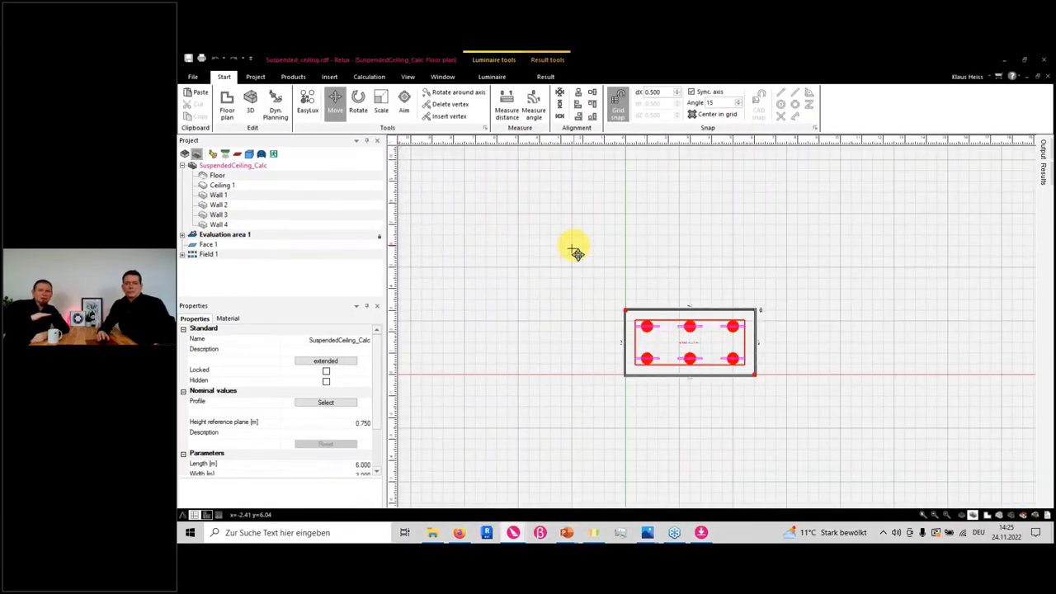
key("ctrl+Tab")
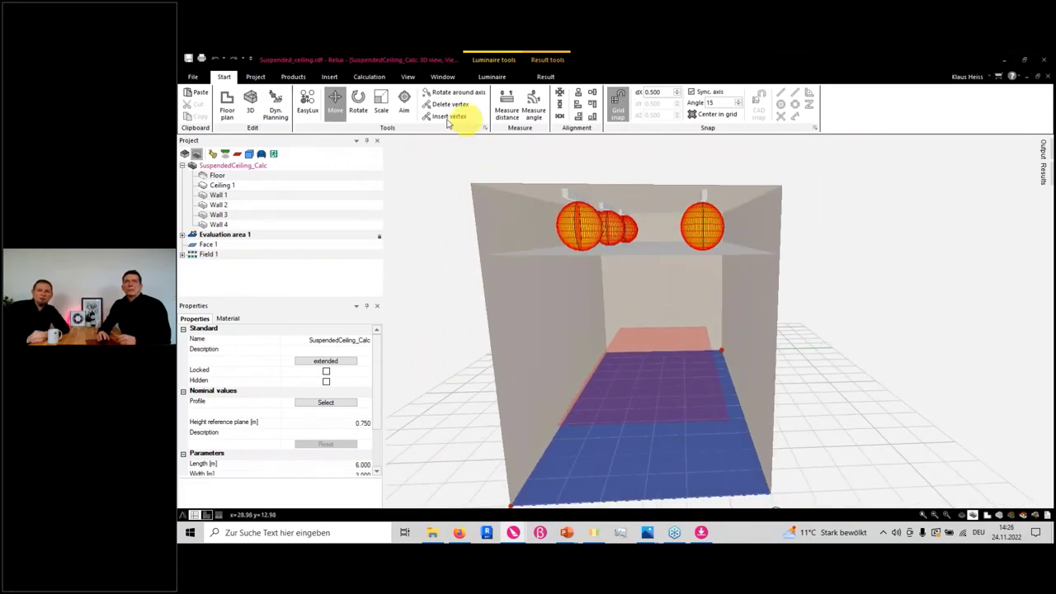
Step: Show the Output panel and open 3D view1 of SuspendedCeiling_Calc_test's 3D Luminance distribution
left_click(434, 77)
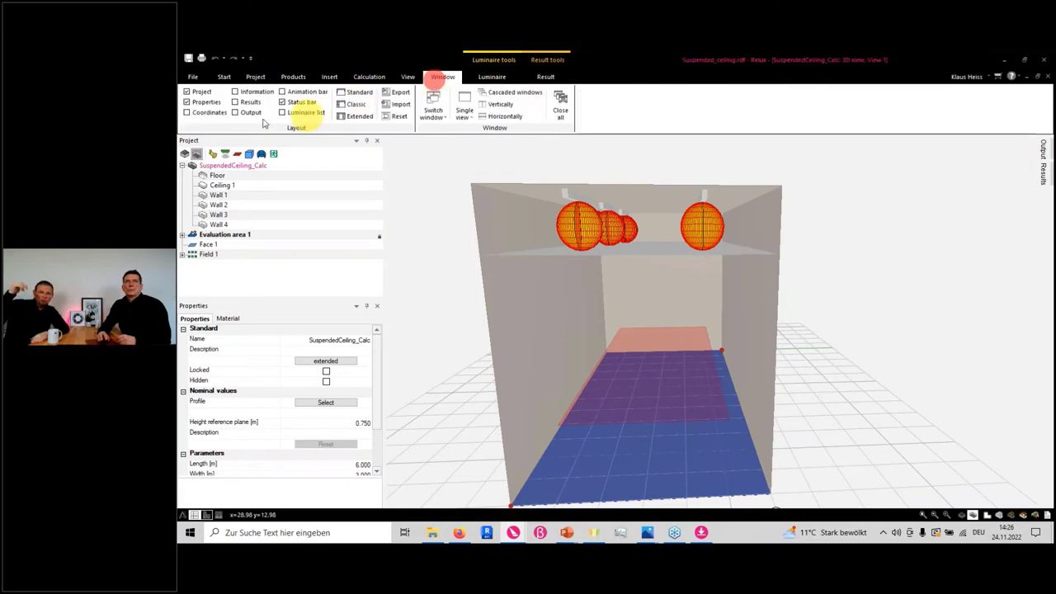
left_click(235, 113)
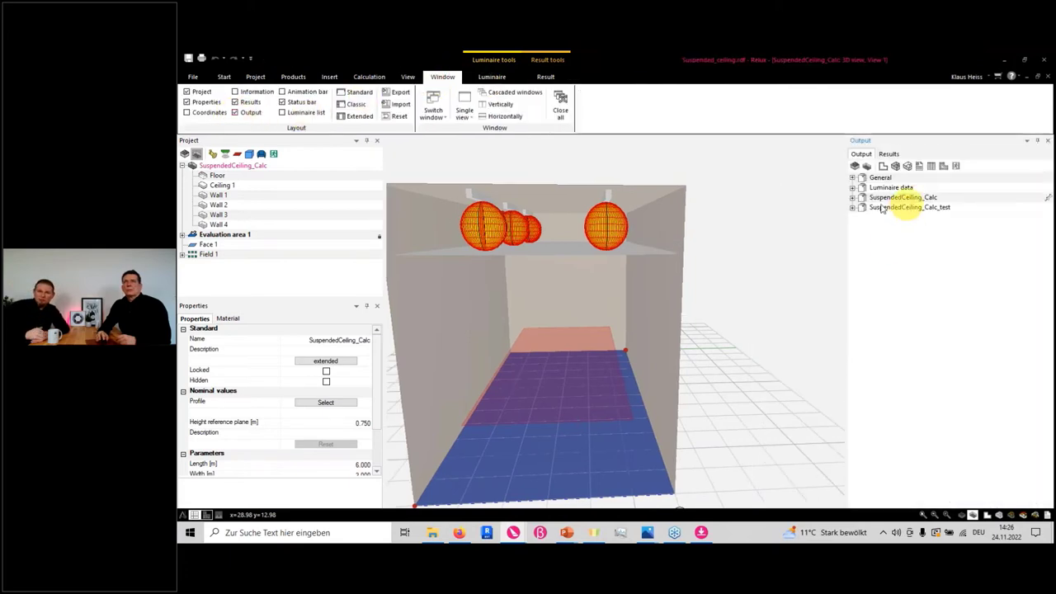
left_click(852, 207)
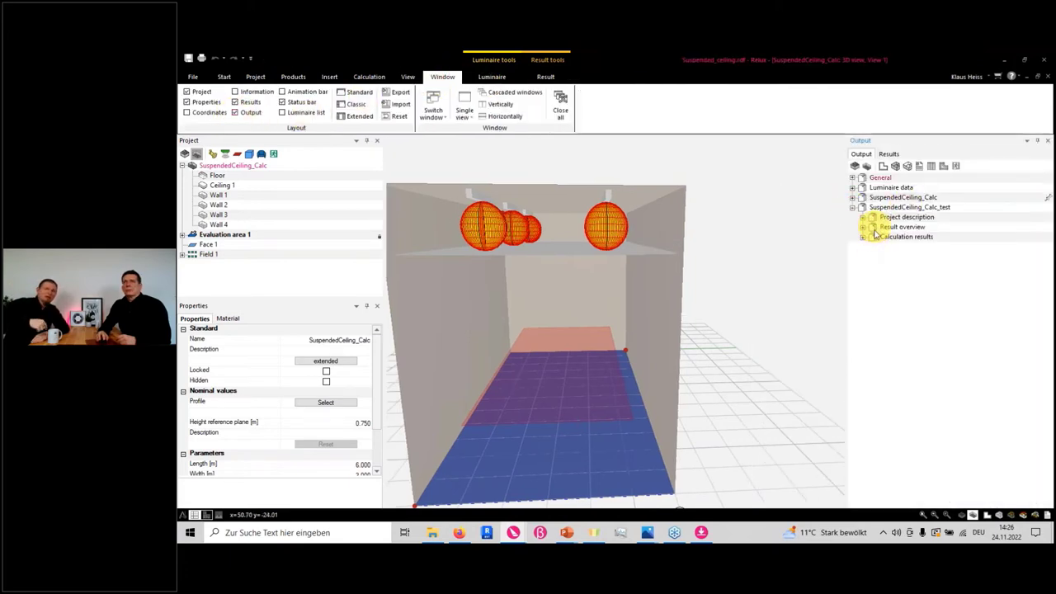
left_click(862, 238)
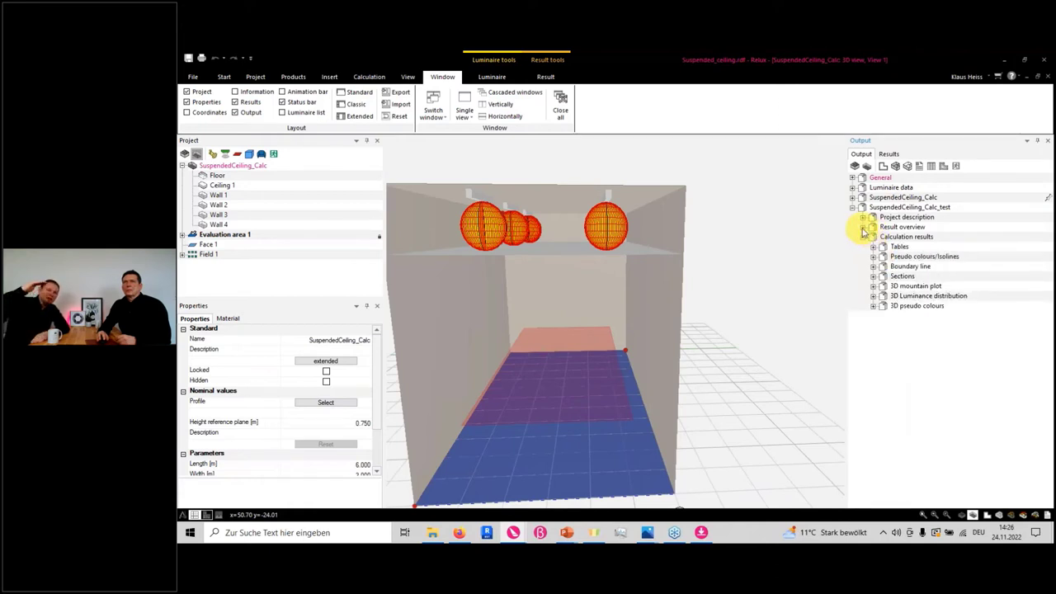
left_click(873, 297)
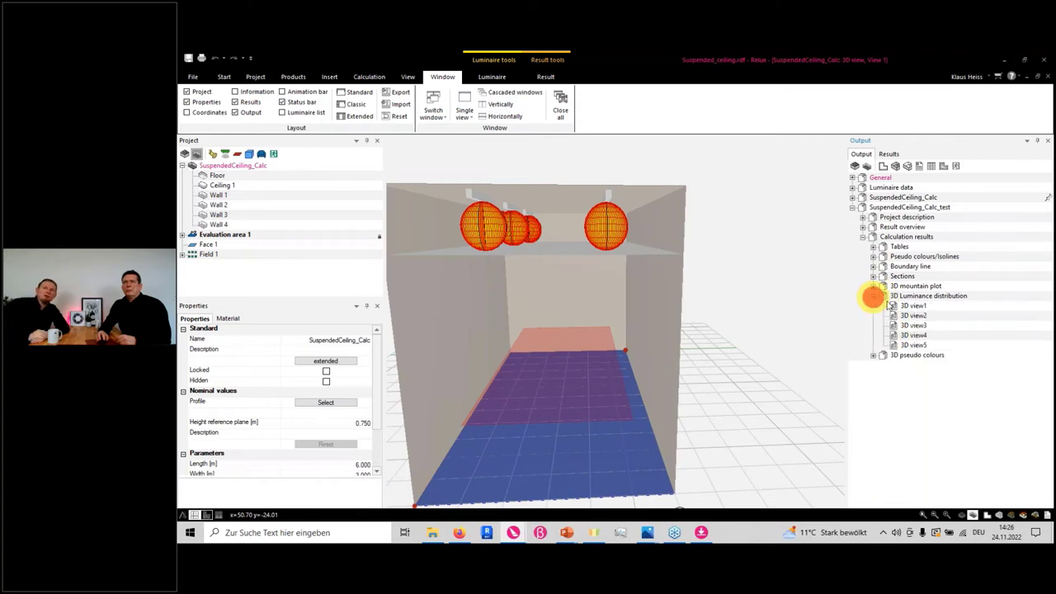
double_click(913, 307)
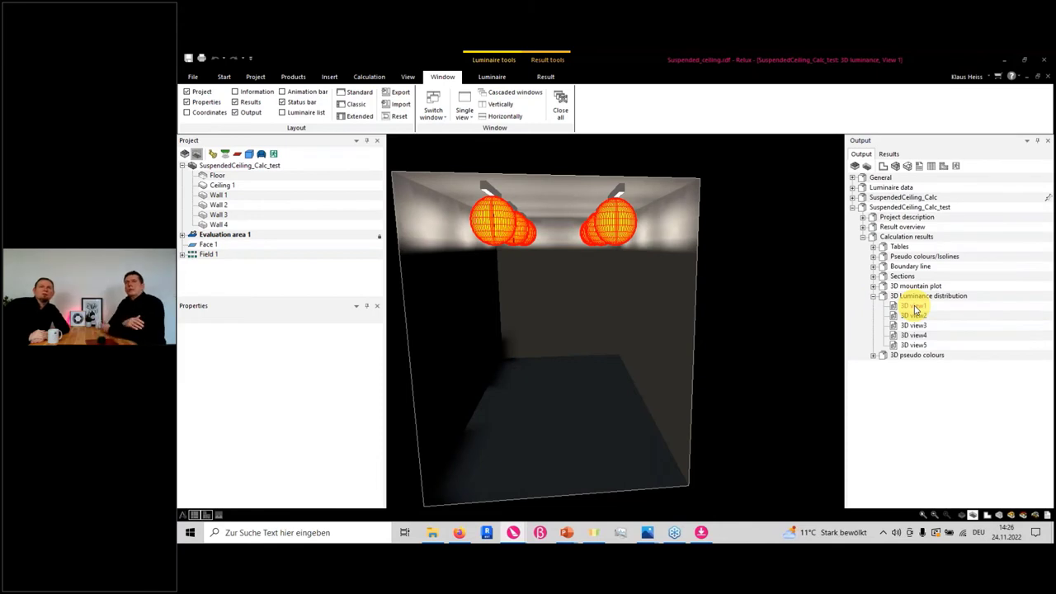
Step: Orbit the room, select Face 1 and view its material, 24 Milky glass
left_click(603, 359)
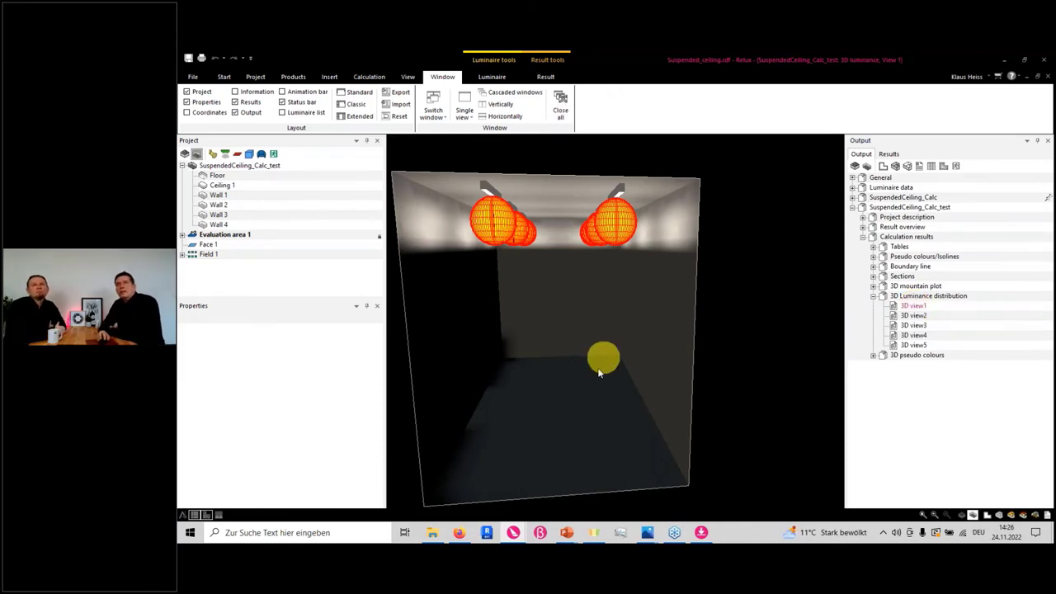
mouse_move(596, 369)
left_mouse_down()
mouse_move(644, 352)
mouse_move(612, 363)
left_mouse_up()
left_click(206, 244)
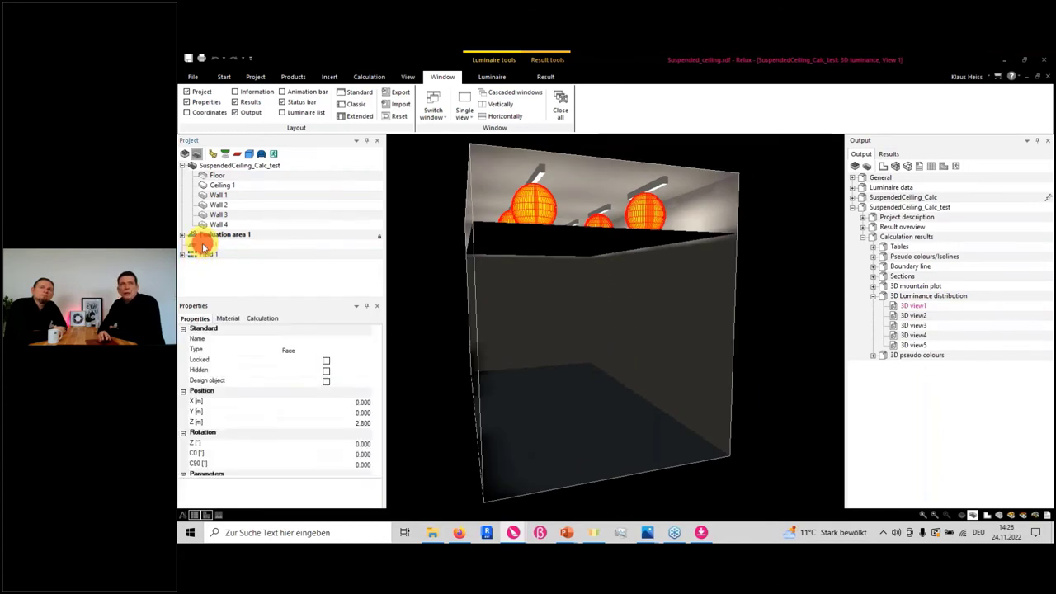
left_click(288, 375)
left_click(227, 318)
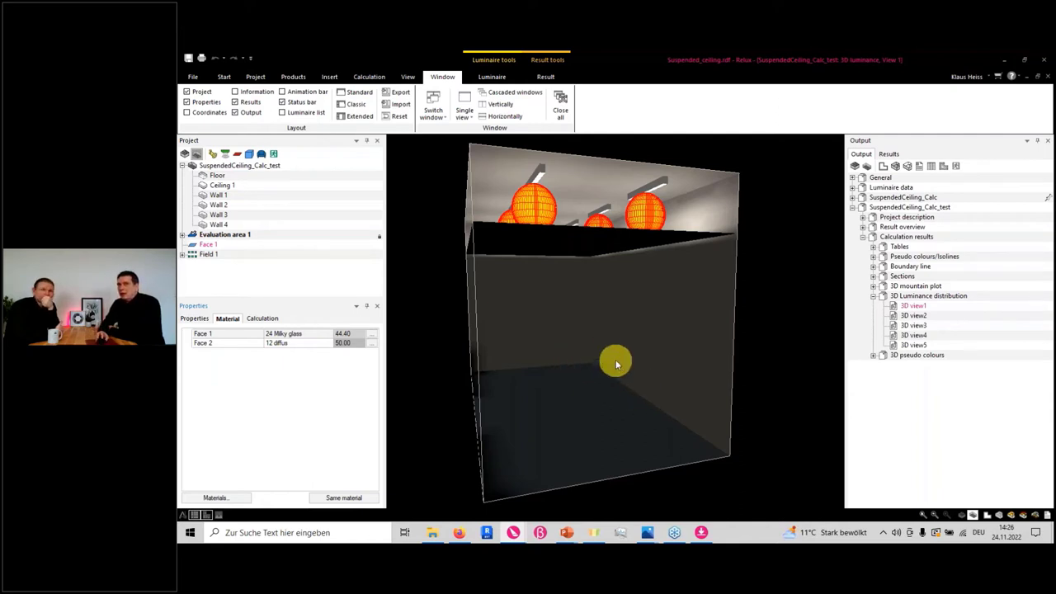
Step: Open the raytraced Variable view under SuspendedCeiling_Calc's 3D luminance results
left_click(852, 198)
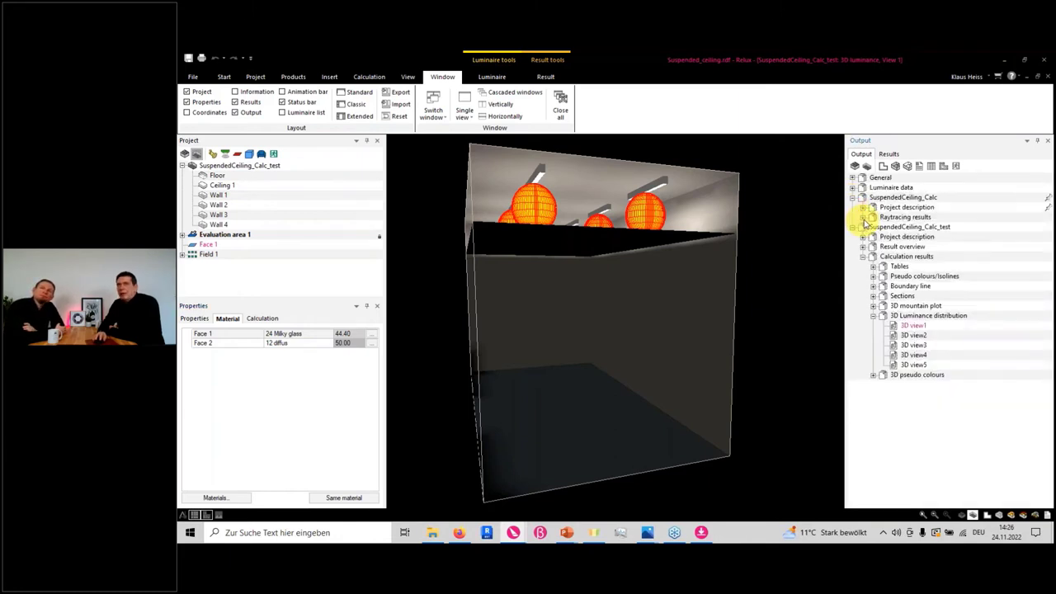
left_click(863, 218)
left_click(872, 226)
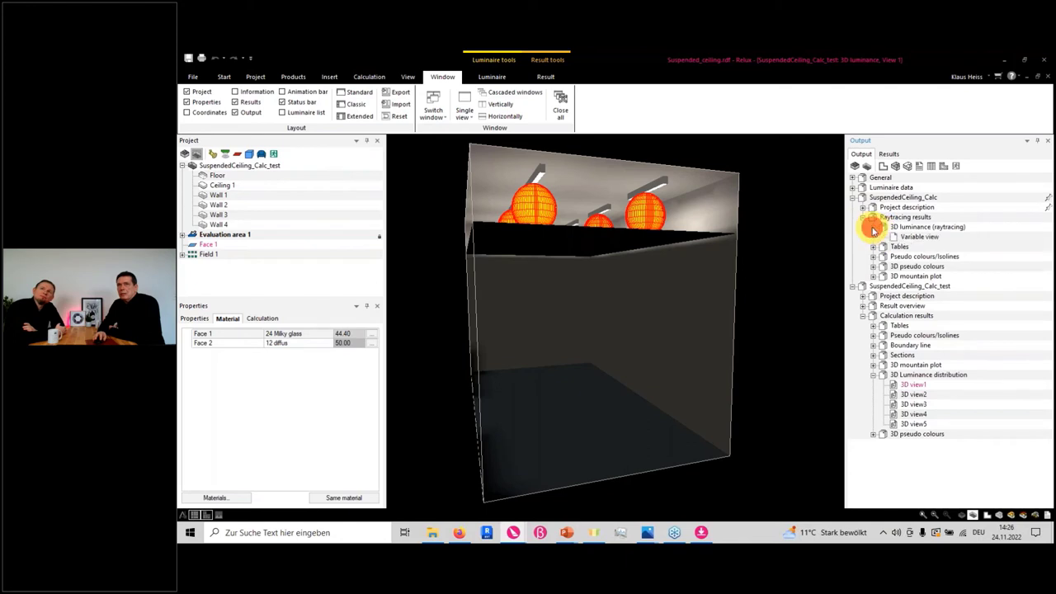
left_click(914, 238)
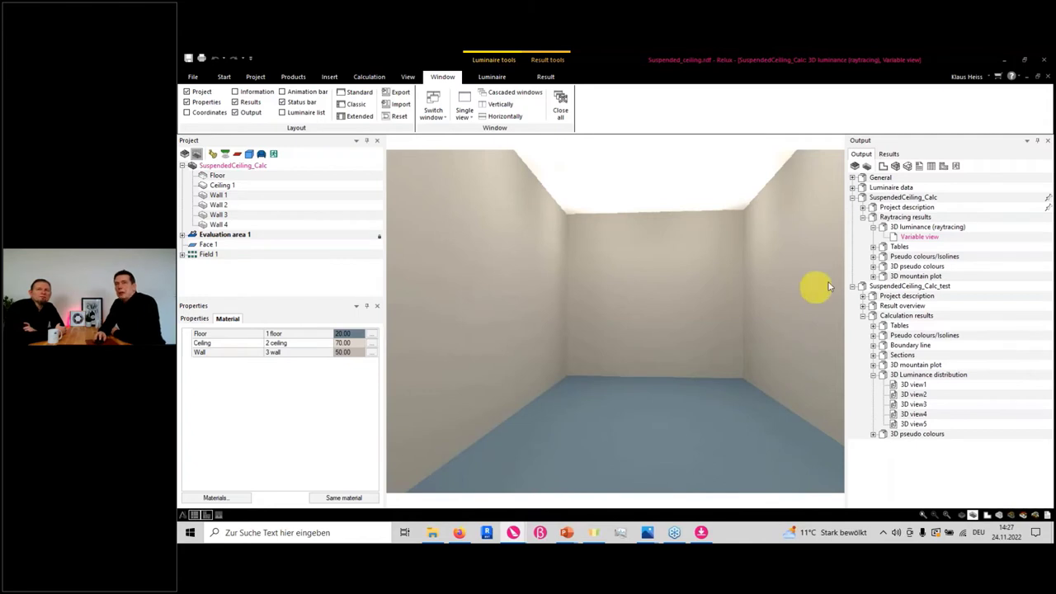
Step: Open the Reference plane 1.1 illuminance table (245 lx average, 199 min, 277 max)
left_click(872, 248)
left_click(883, 257)
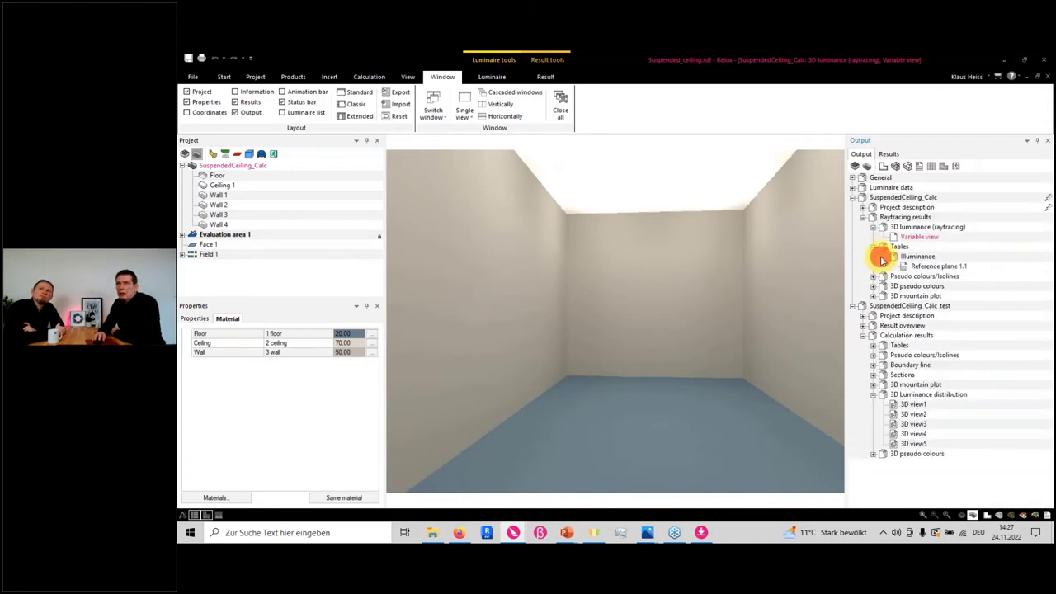
double_click(904, 265)
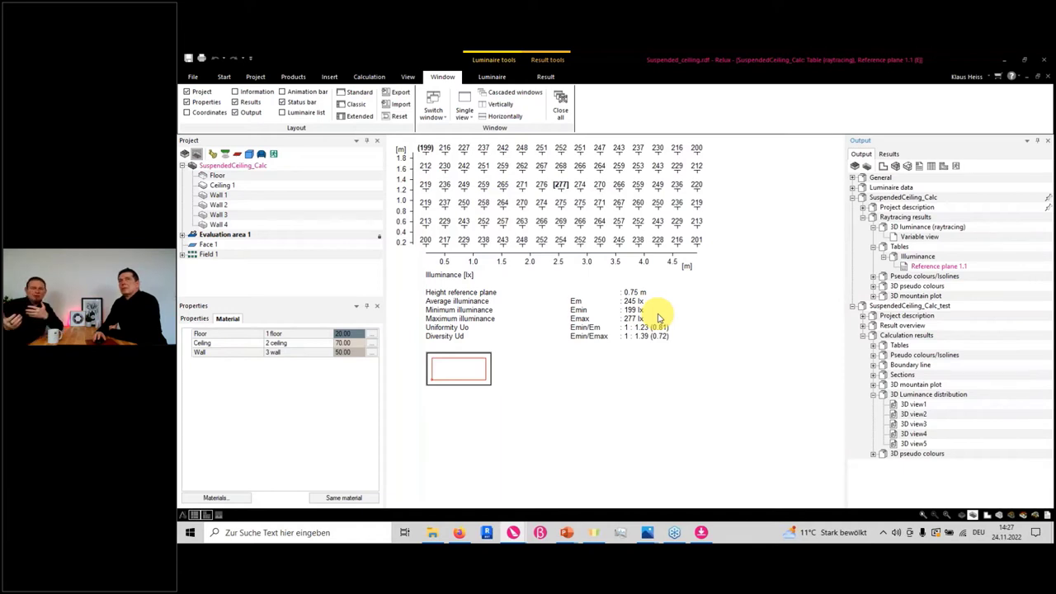
Step: Switch to the Insert ribbon and return to the raytraced Variable view of the room
left_click(328, 77)
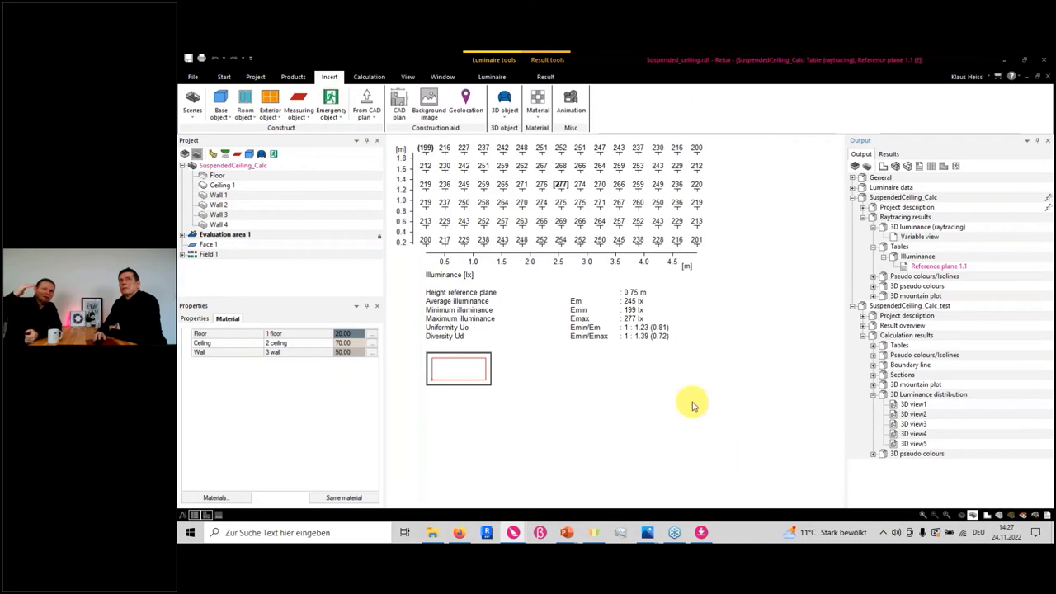
left_click(920, 237)
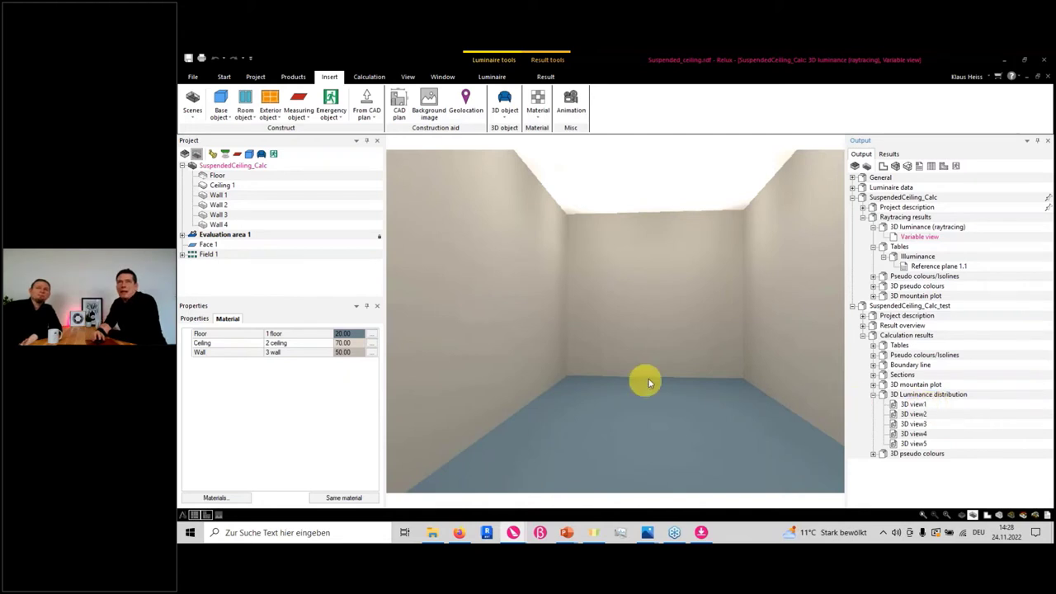
Step: Open SuspendedCeiling_Calc_test's 3D view1, zoom out and rotate to a frontal angle
left_click(912, 404)
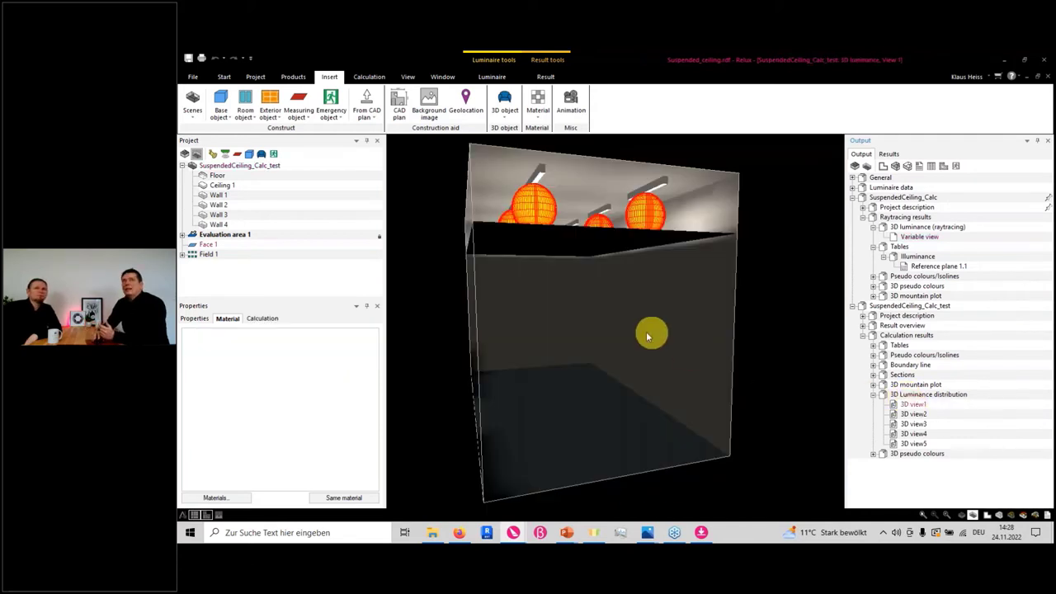
scroll(648, 334, "down", 3)
left_click_drag(647, 338, 577, 338)
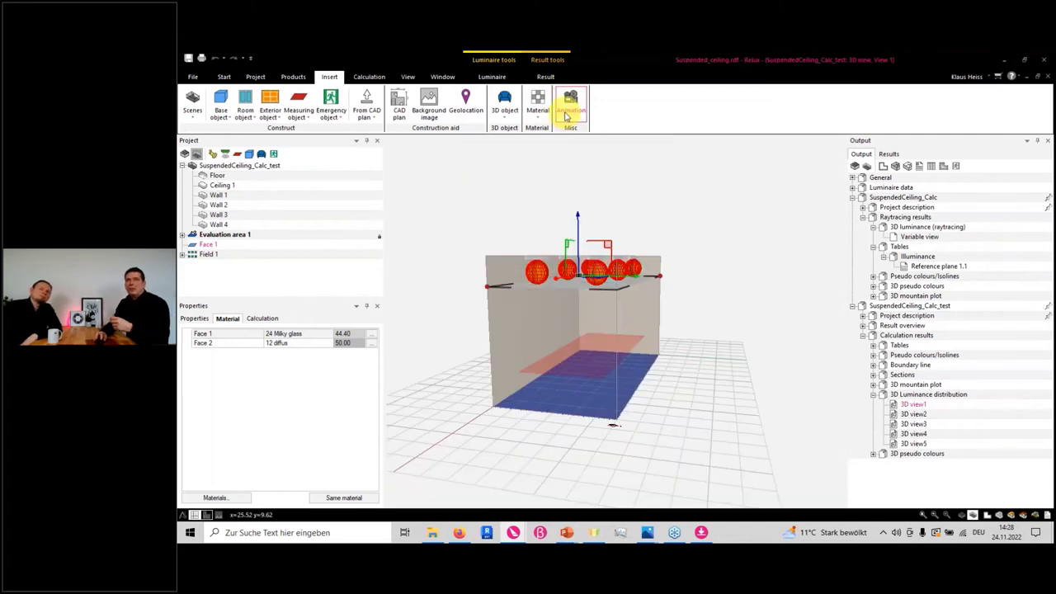
Step: Insert Animation 1 with the default camera velocity and enlarge the 3D view
left_click(575, 101)
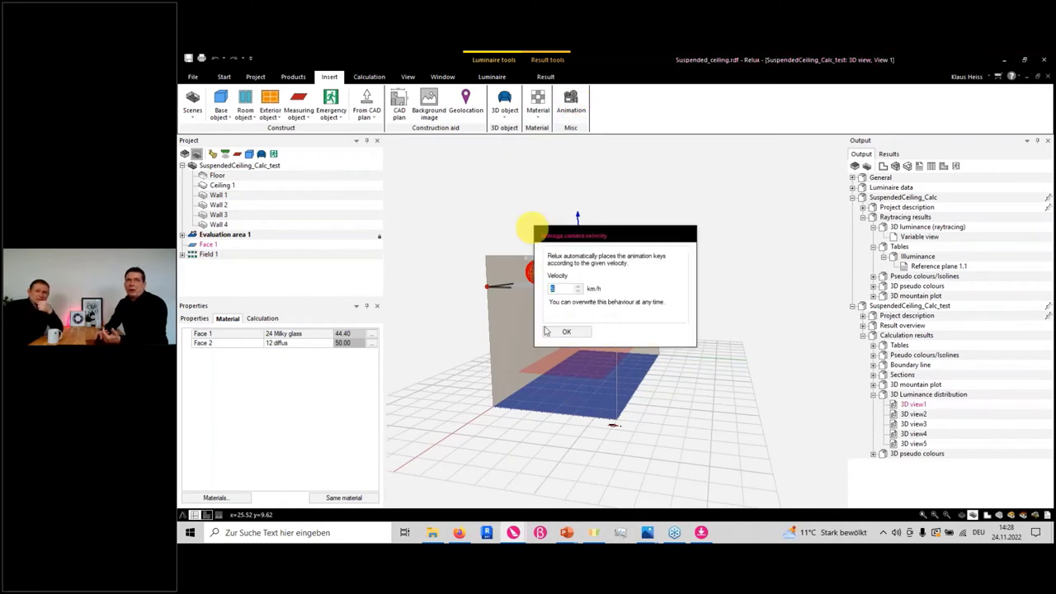
left_click(584, 332)
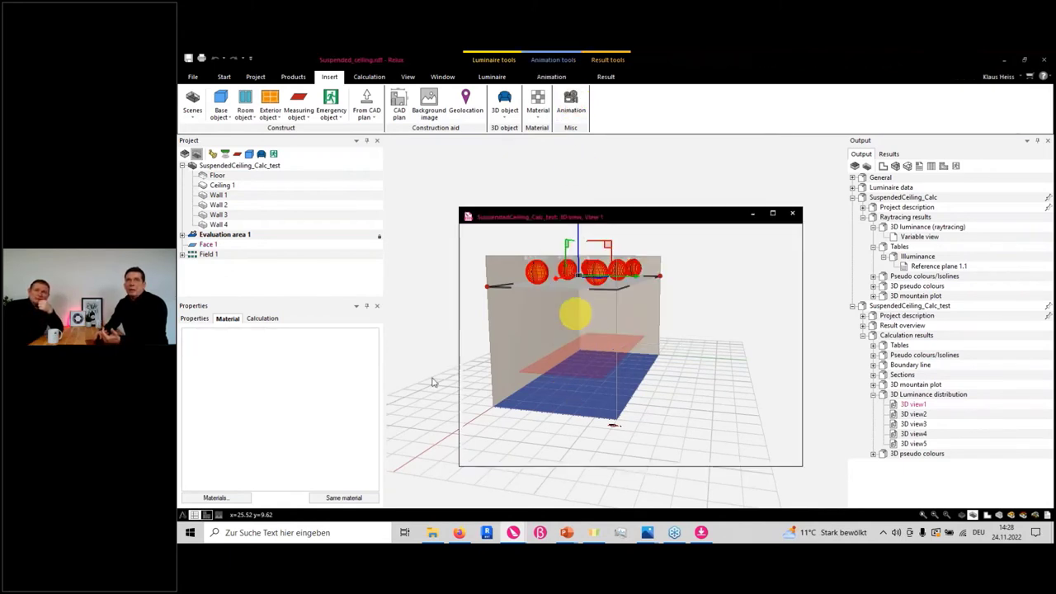
left_click(213, 266)
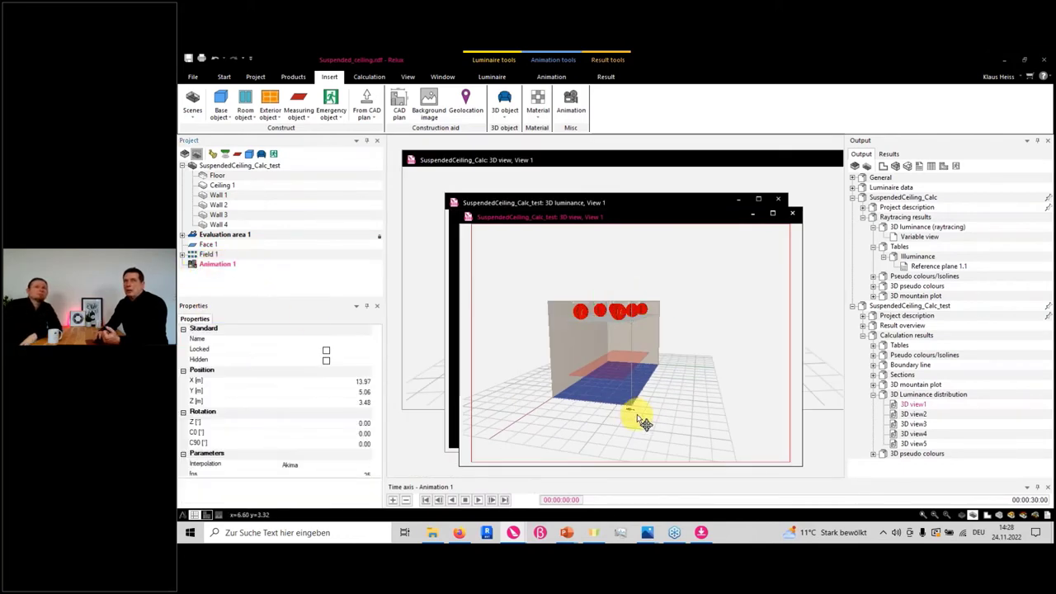
double_click(639, 216)
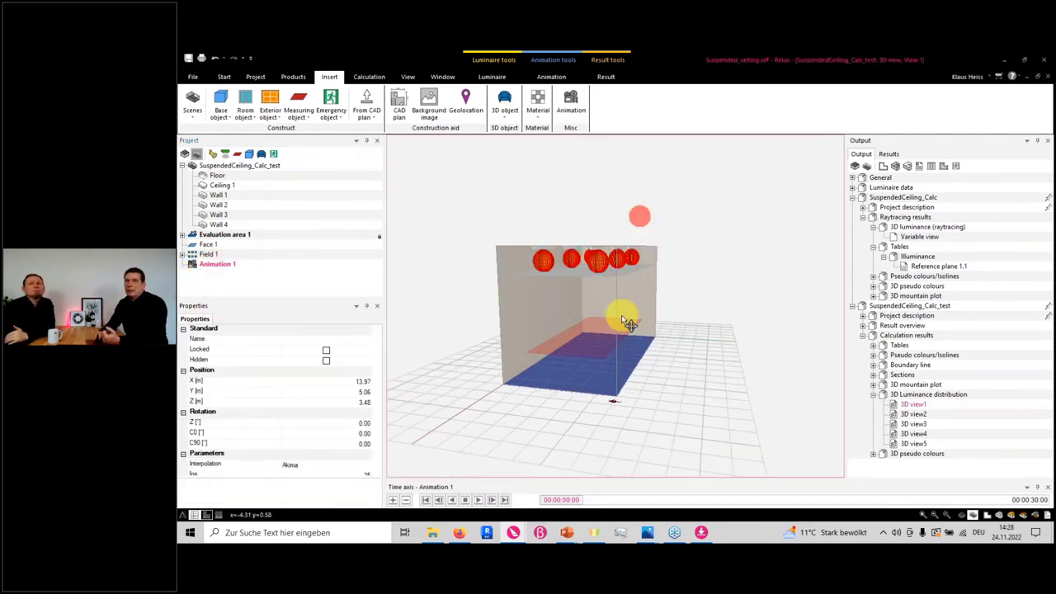
Step: Add two camera keyframes, one outside the room and a later one inside it
scroll(624, 318, "up", 3)
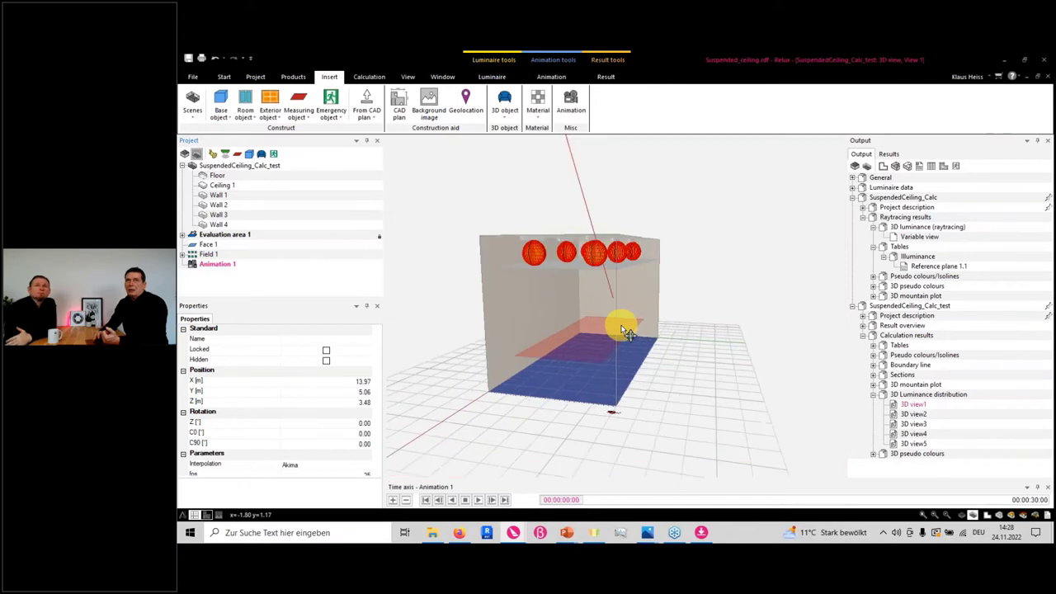
left_click(392, 500)
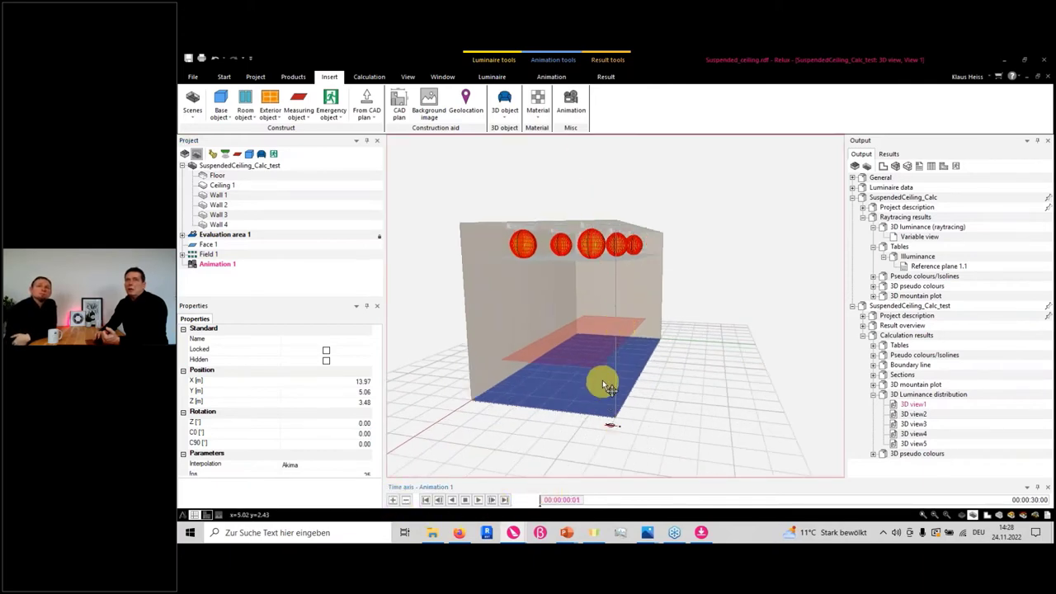
scroll(603, 379, "up", 3)
left_click_drag(566, 500, 619, 501)
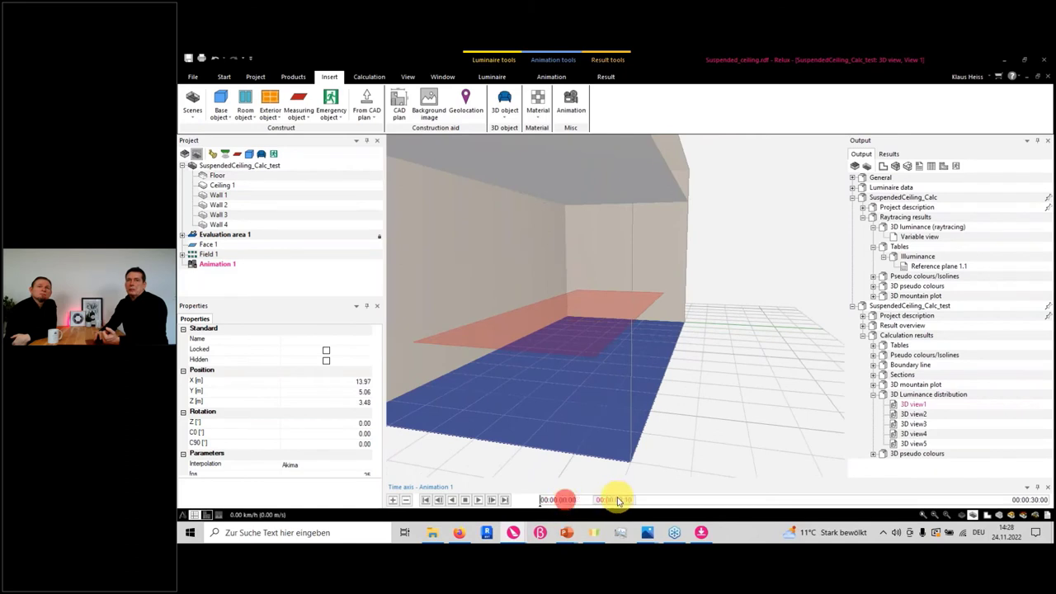
left_click(394, 500)
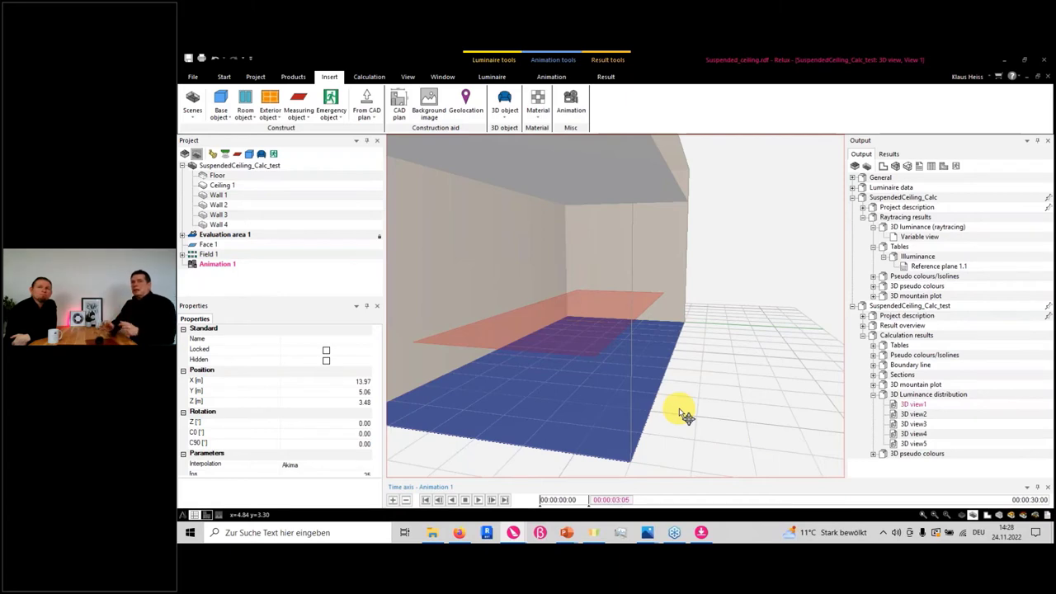
Step: Preview the camera walk-through, rewind to the start and replay it
left_click(477, 500)
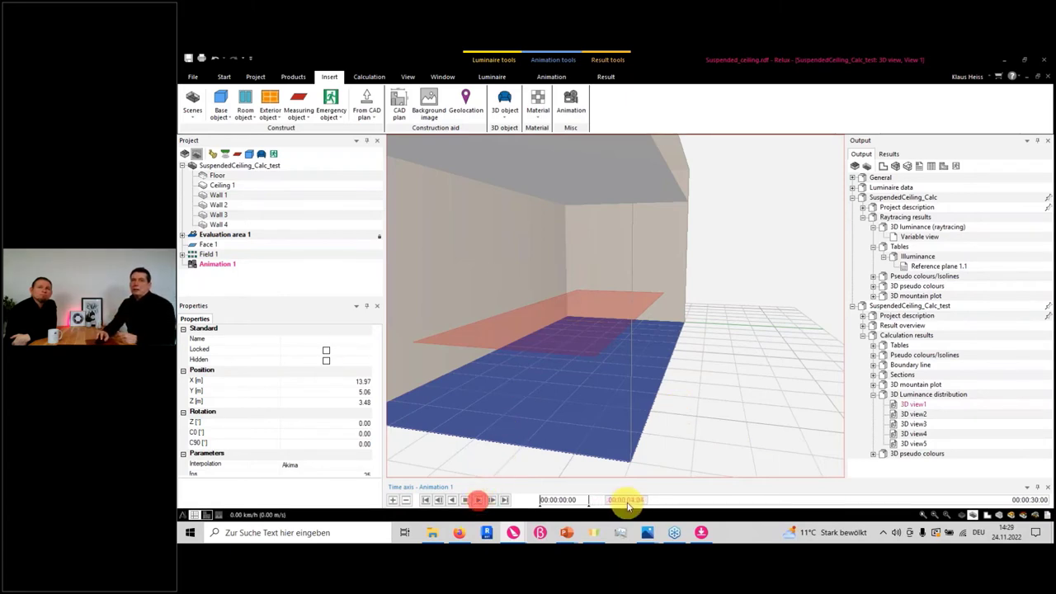
left_click(465, 500)
left_click_drag(660, 500, 546, 499)
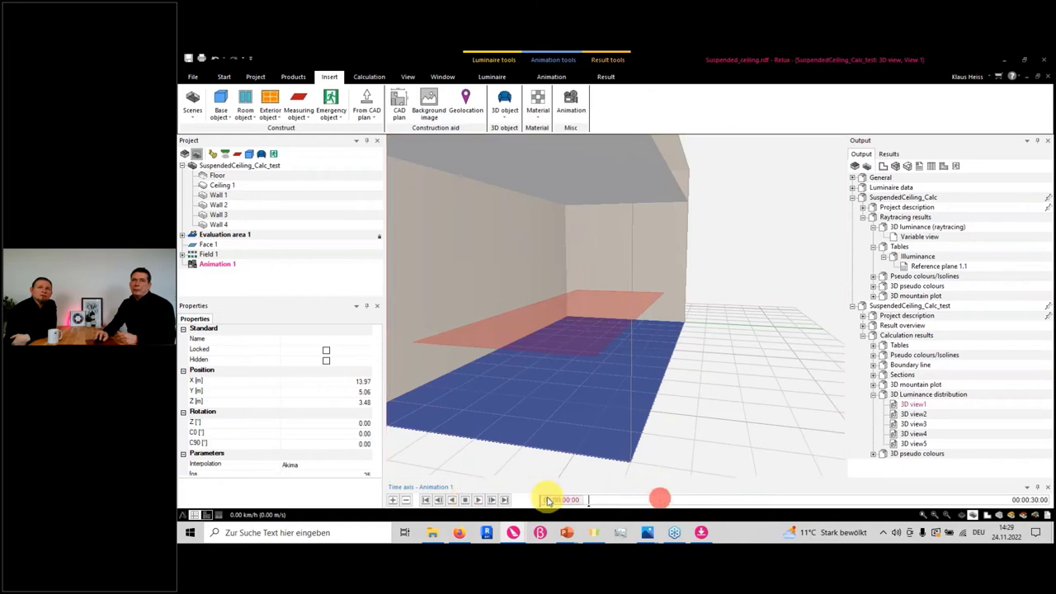
left_click(479, 499)
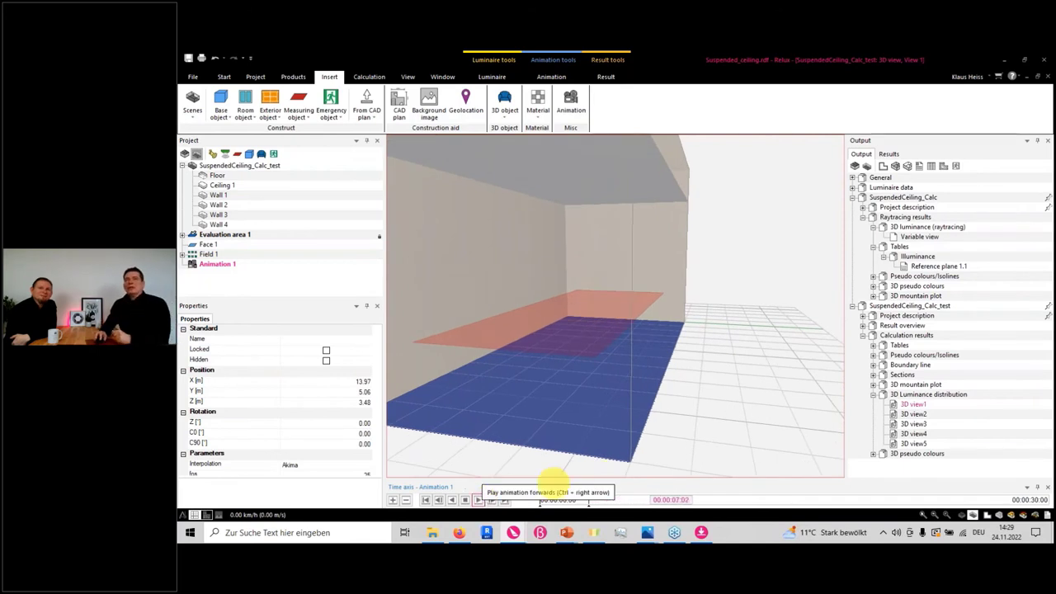
left_click(465, 500)
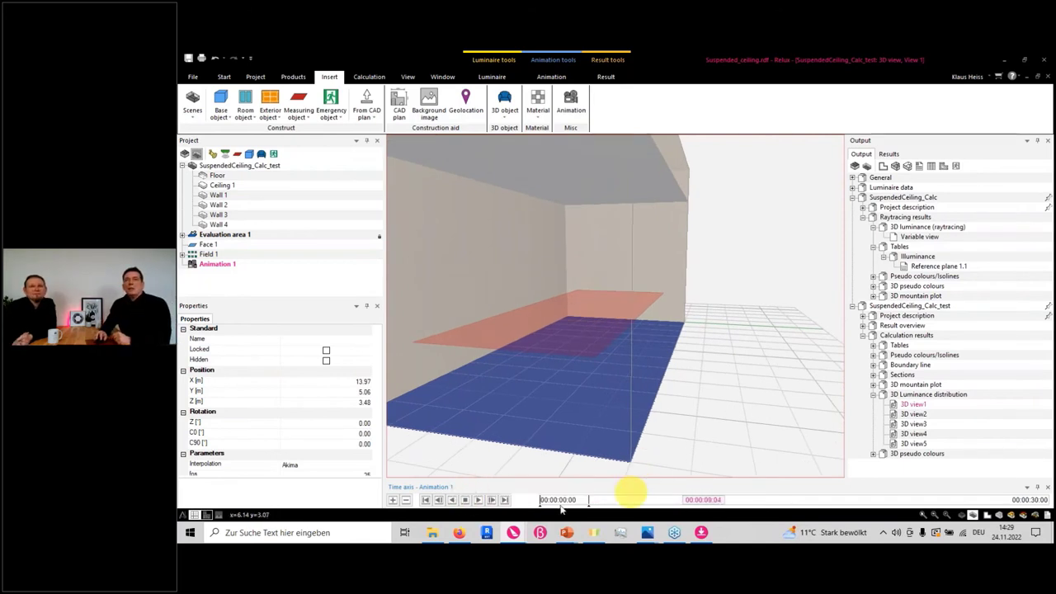
Step: Switch to the Highway.rdf project window and adjust the floor plan zoom
left_click(459, 493)
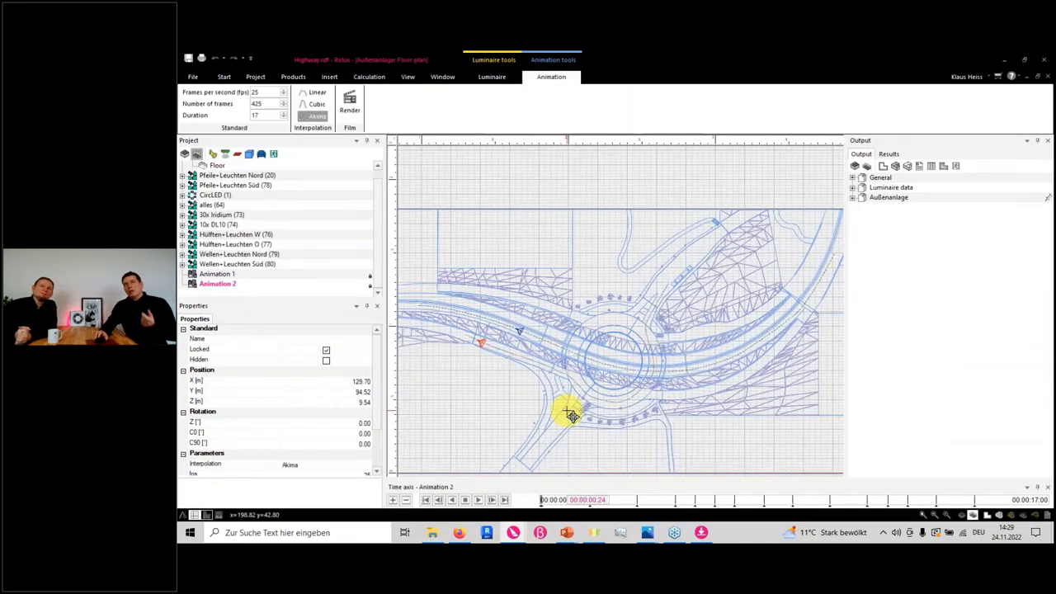
scroll(582, 374, "up", 1)
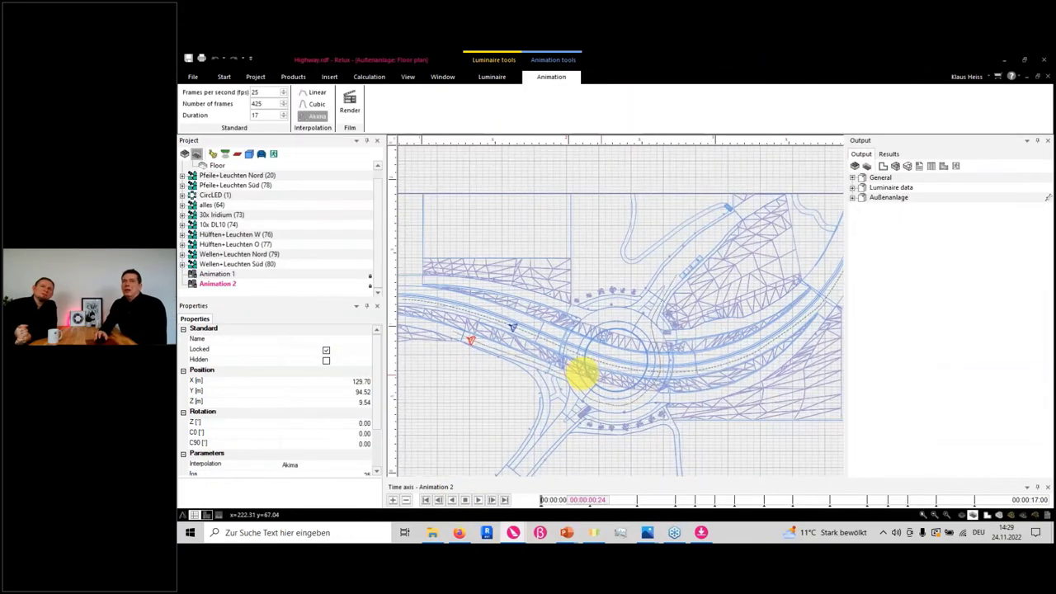
scroll(581, 374, "up", 3)
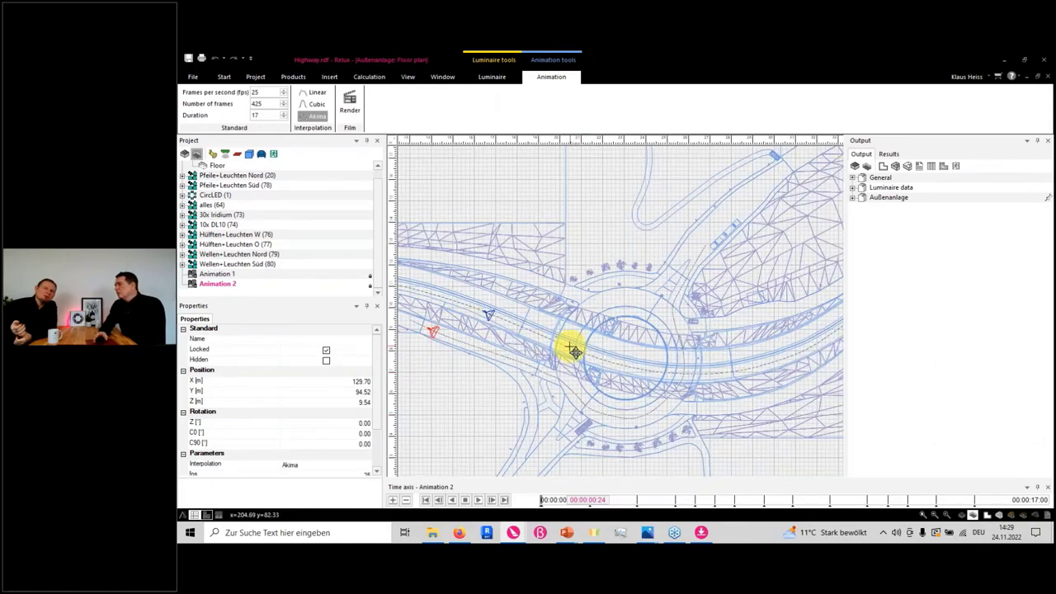
scroll(549, 353, "down", 3)
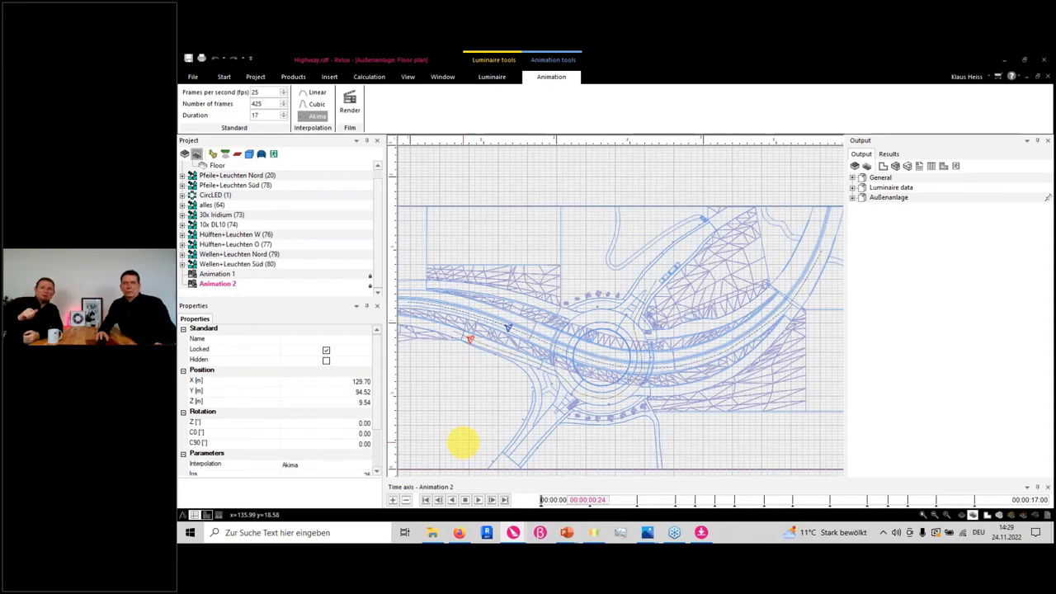
Step: Play Animation 2's drive along the highway in 3D, then select Animation 1
key("ctrl+Tab")
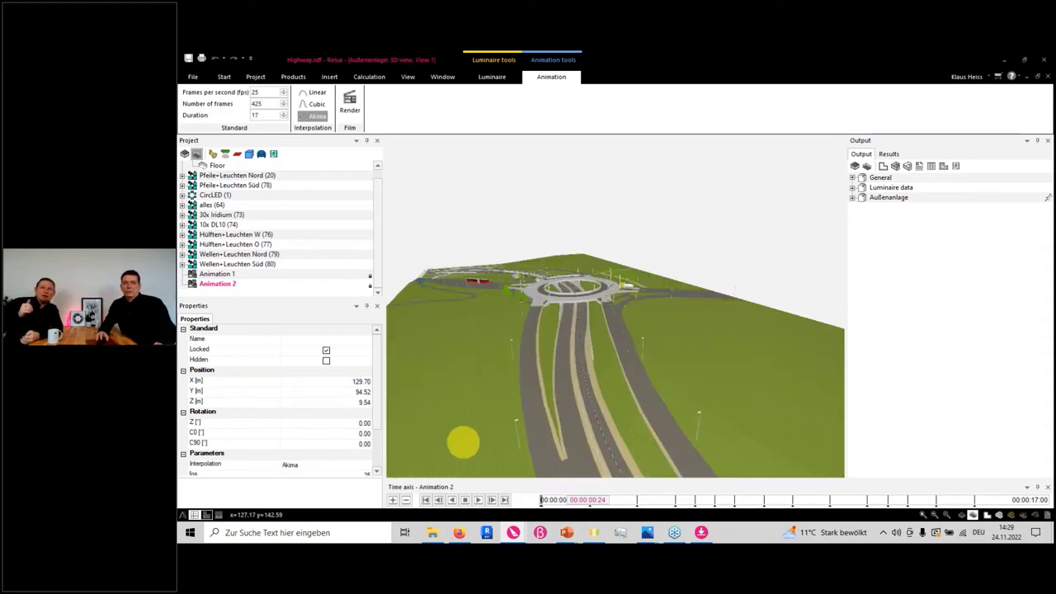
mouse_move(547, 420)
left_mouse_down()
mouse_move(537, 424)
mouse_move(550, 443)
mouse_move(537, 436)
mouse_move(537, 400)
mouse_move(537, 415)
left_mouse_up()
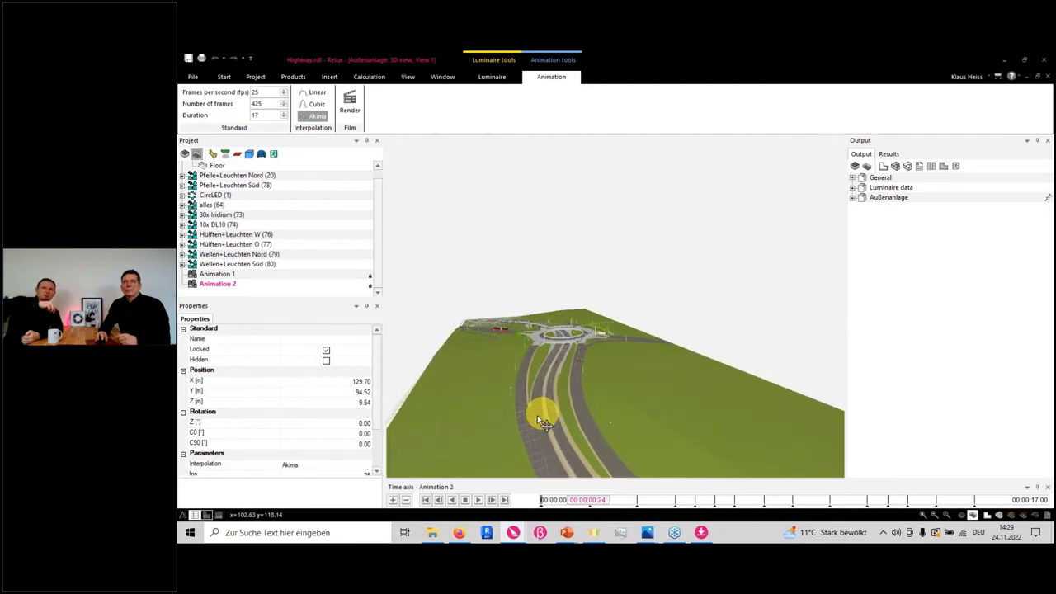
left_click(214, 285)
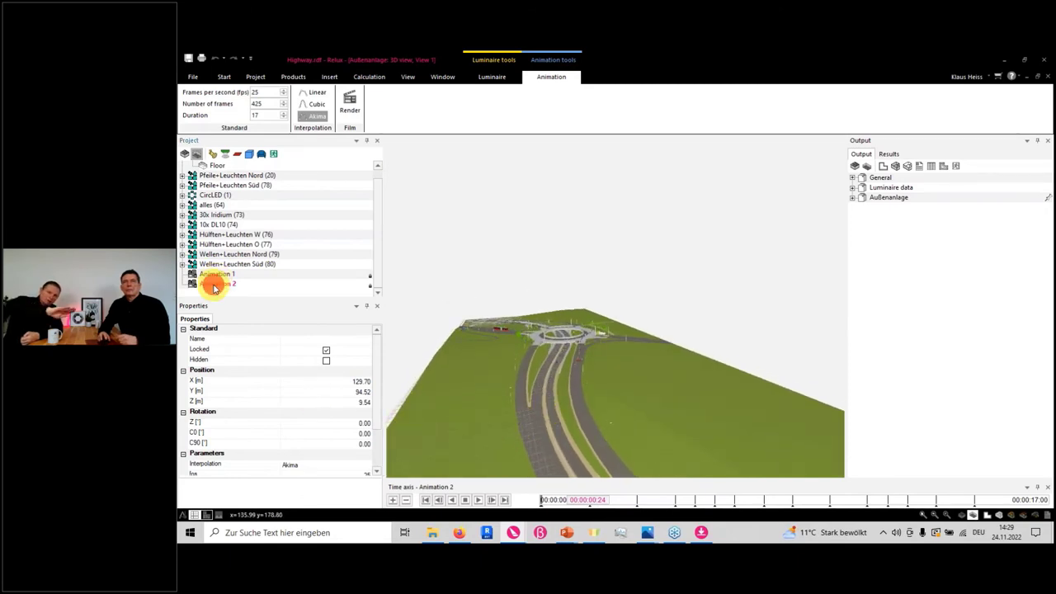
left_click(478, 500)
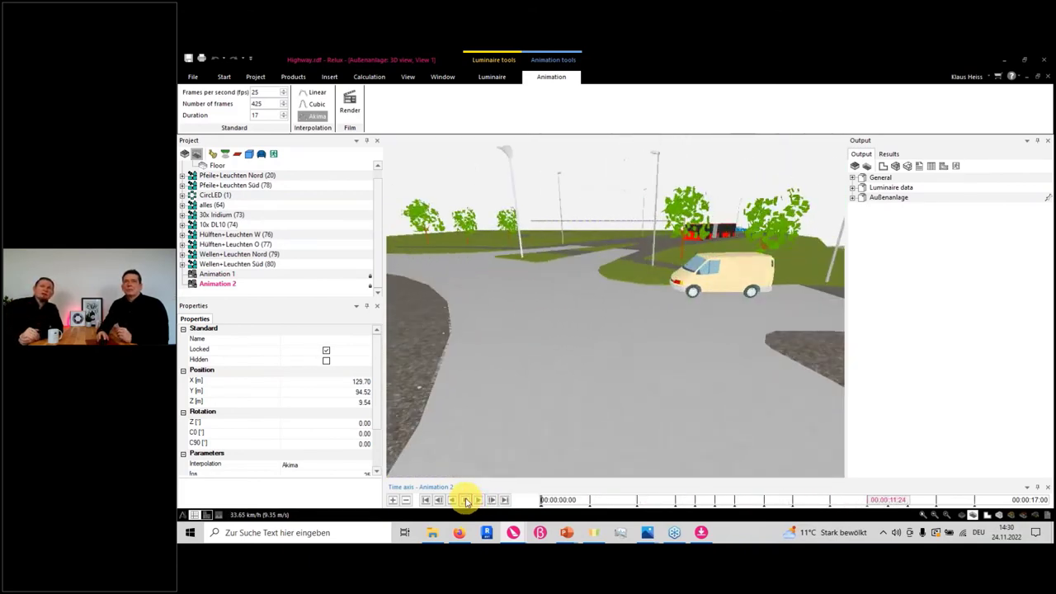
left_click(217, 273)
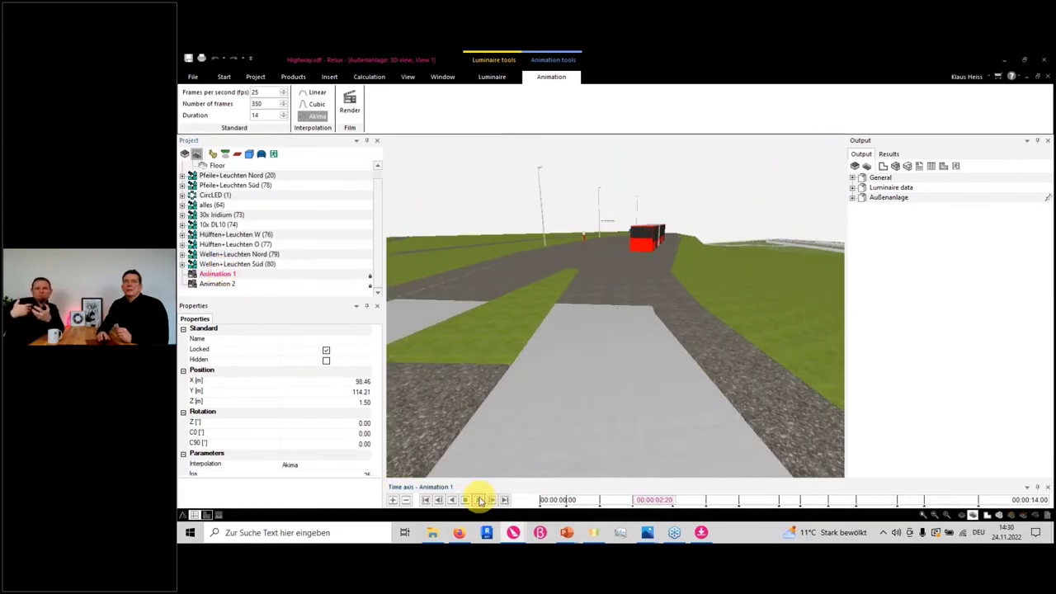
Step: Play the Animation 1 highway drive and stop it at about 00:00:06:08
left_click(480, 500)
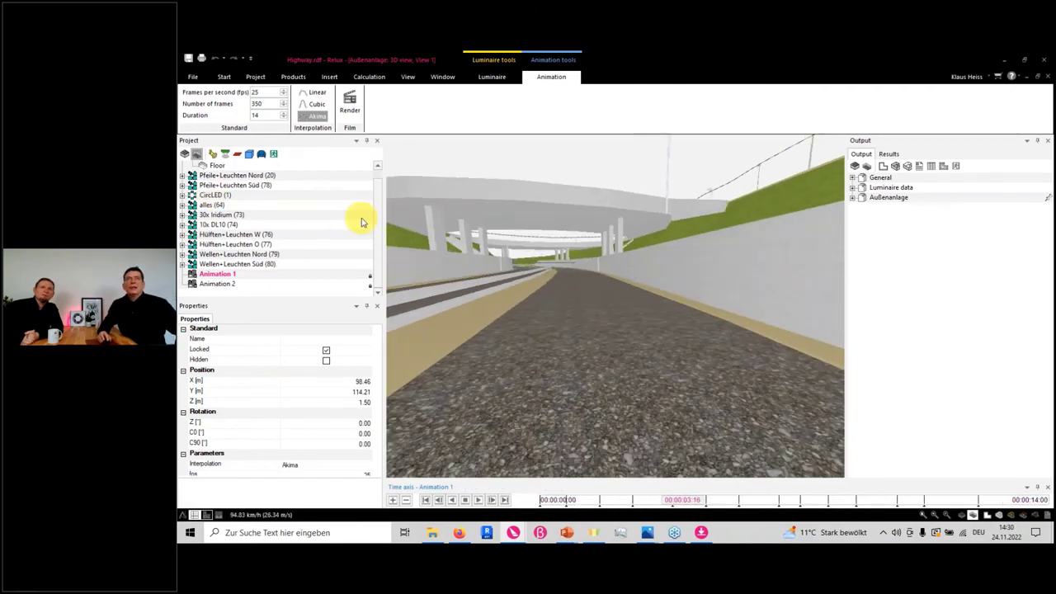
left_click(465, 500)
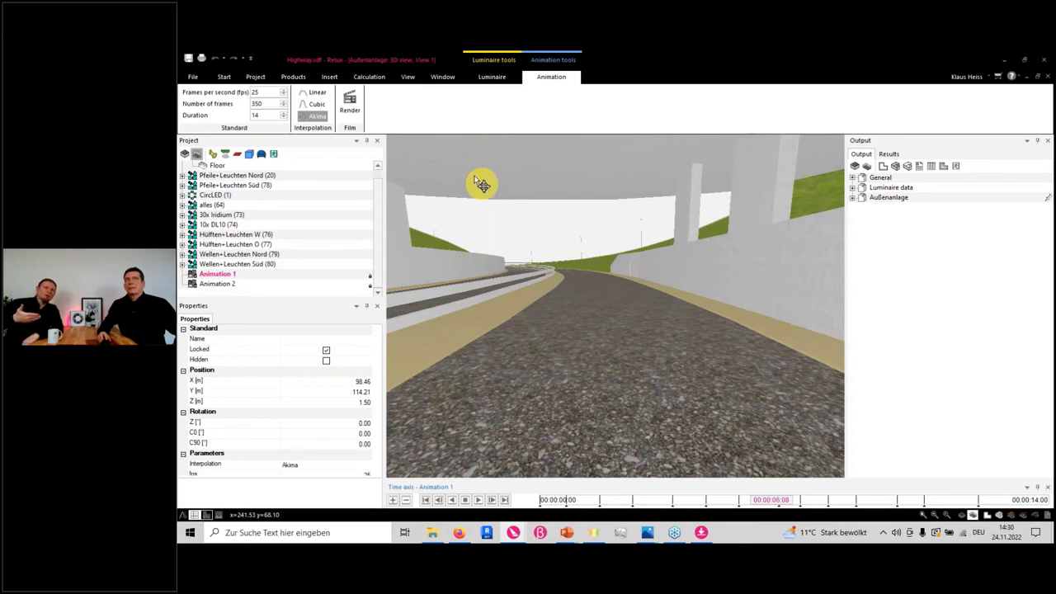
Step: Open Animation 1's render settings, keeping Uncalculated output and AVI film format at 800 x 600
left_click(348, 100)
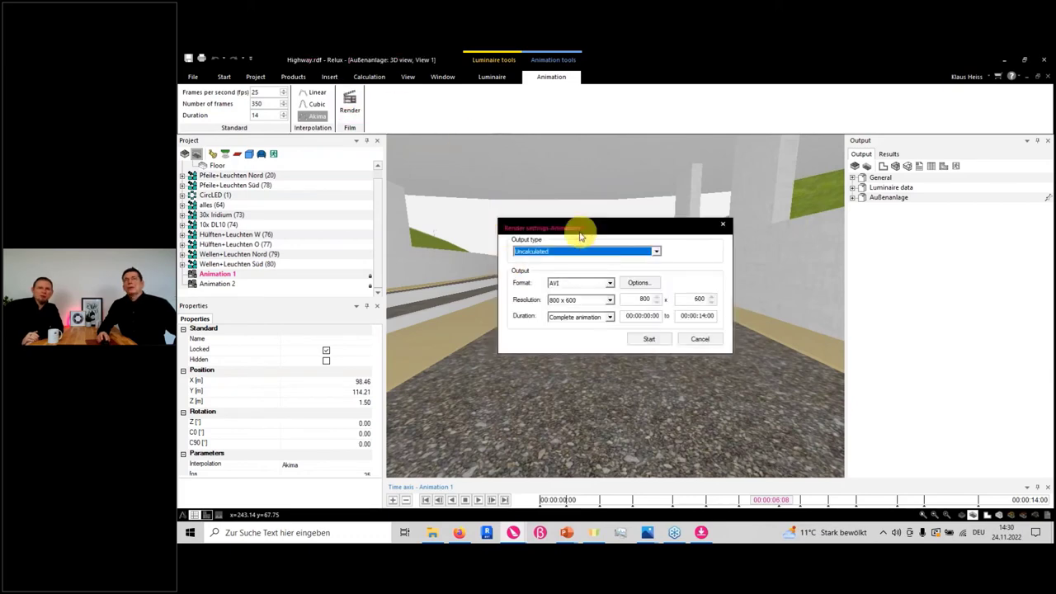
left_click(657, 252)
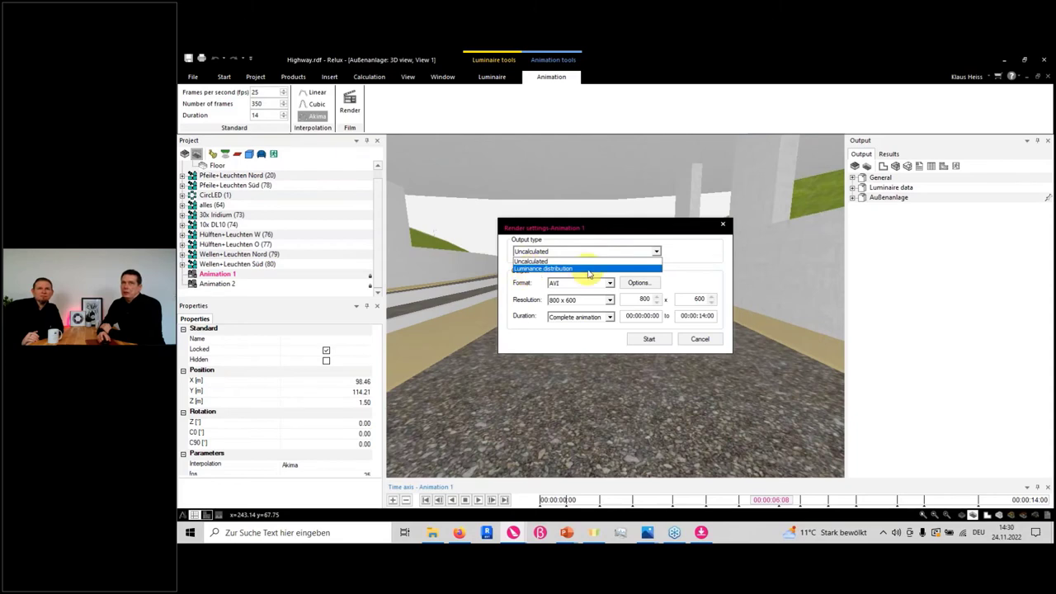
left_click(698, 268)
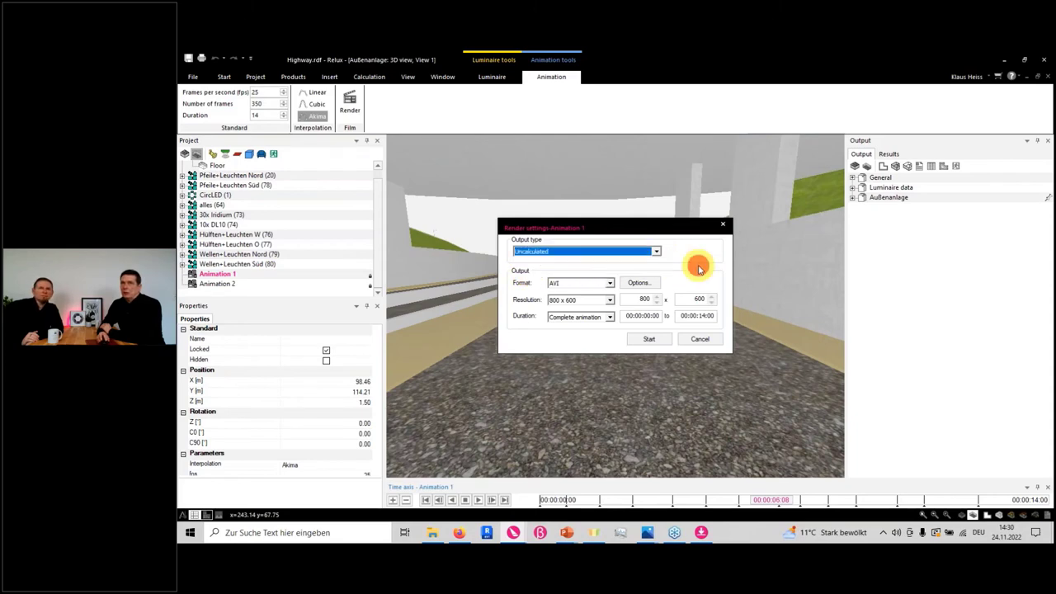
left_click(611, 285)
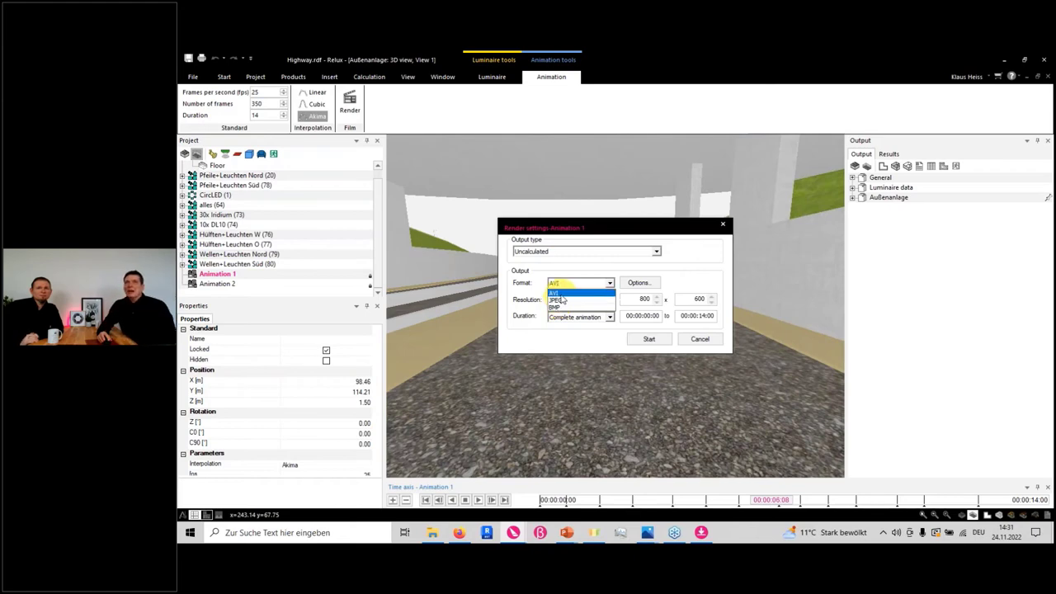
left_click(557, 294)
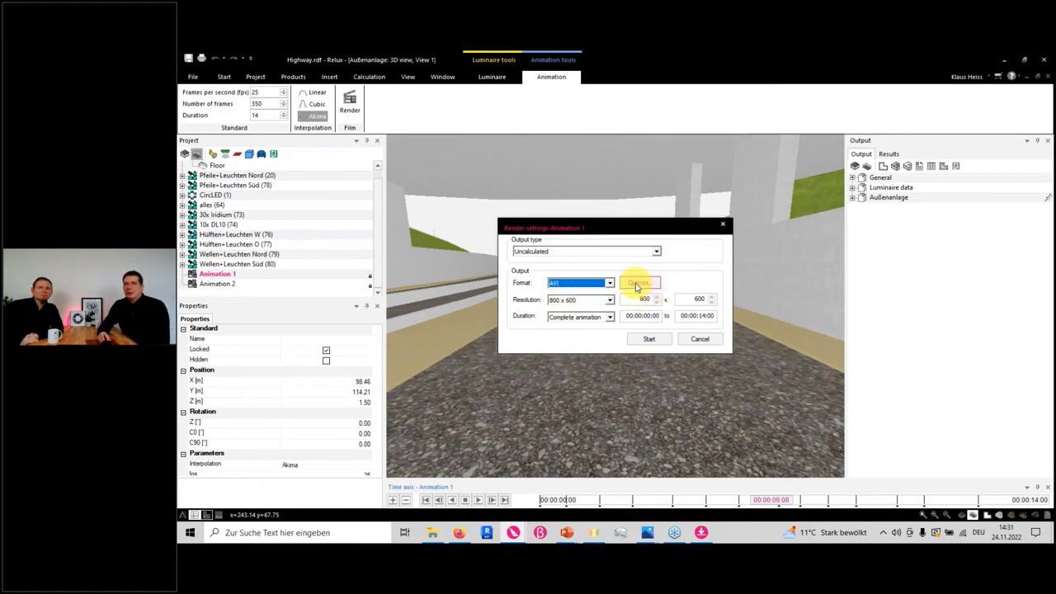
left_click(636, 284)
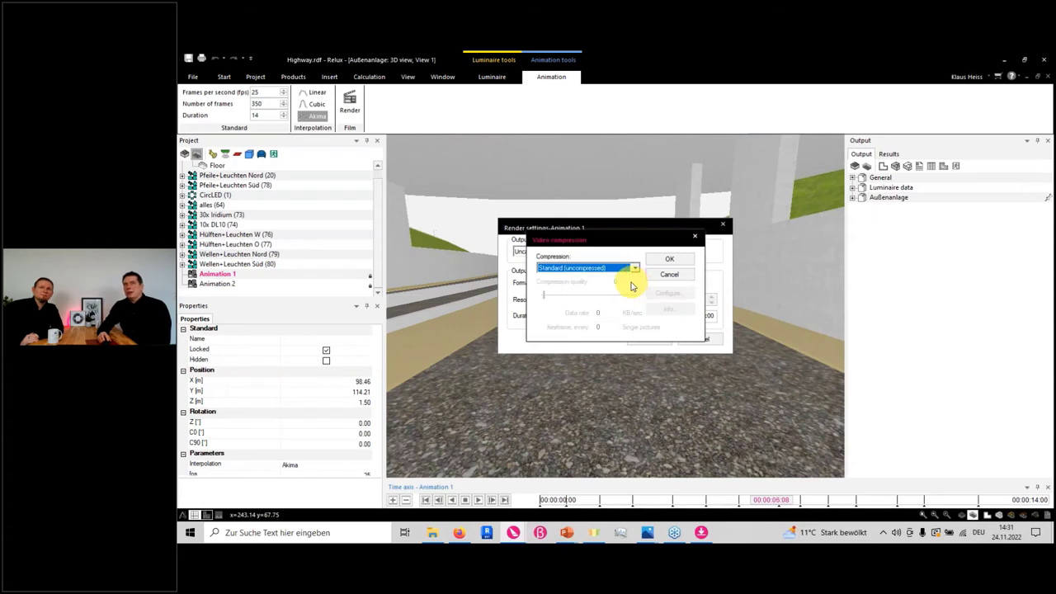
left_click(632, 270)
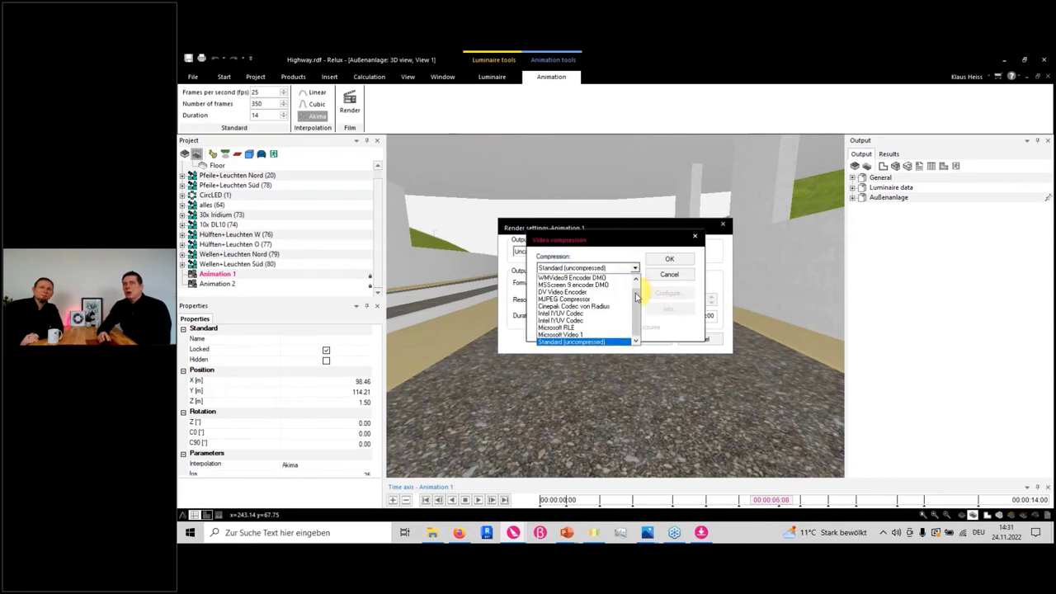
left_click_drag(637, 281, 638, 288)
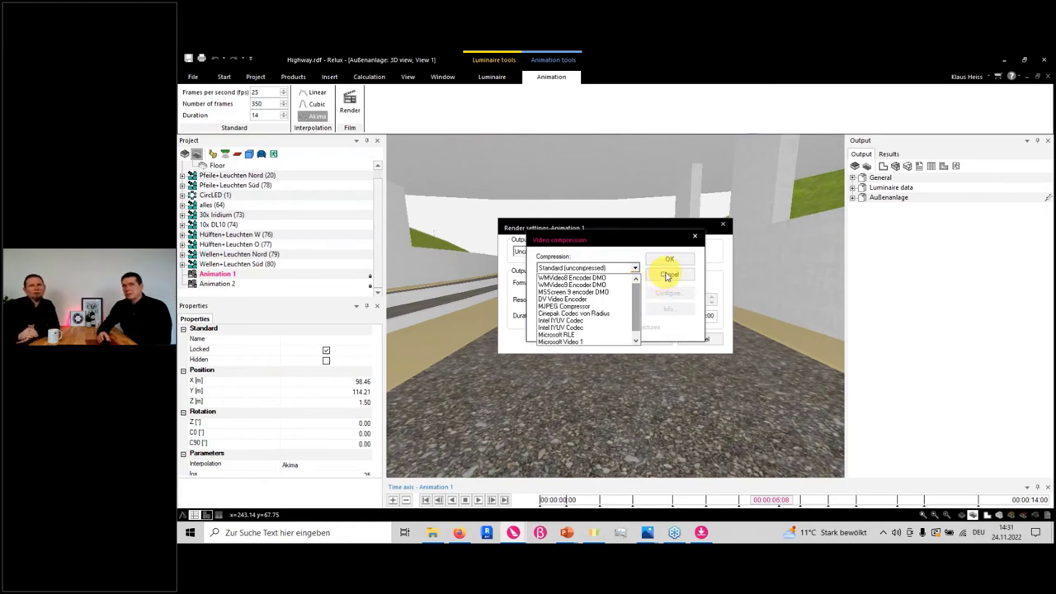
left_click(602, 268)
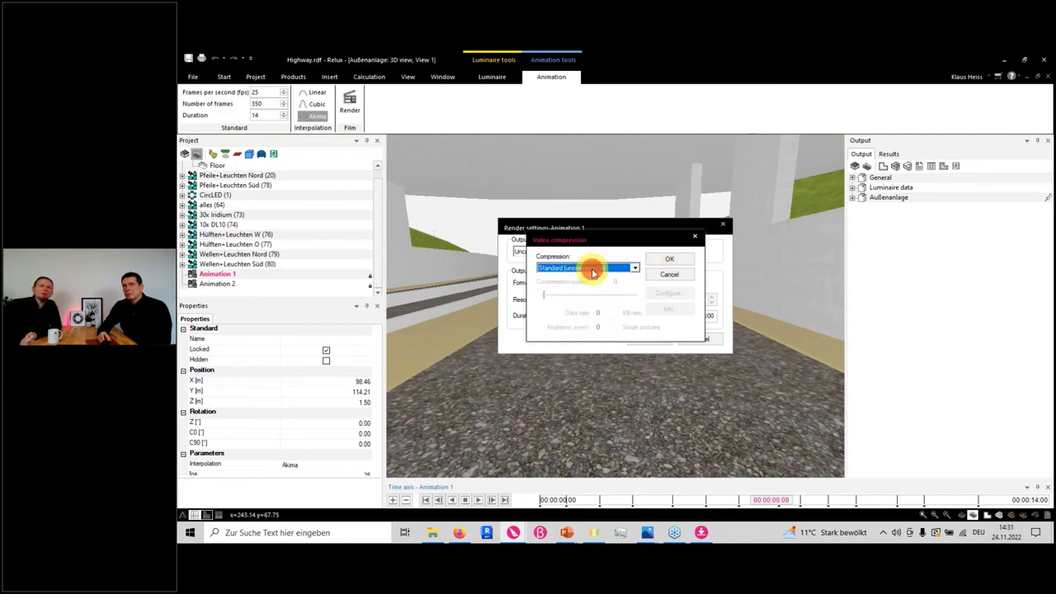
left_click(659, 276)
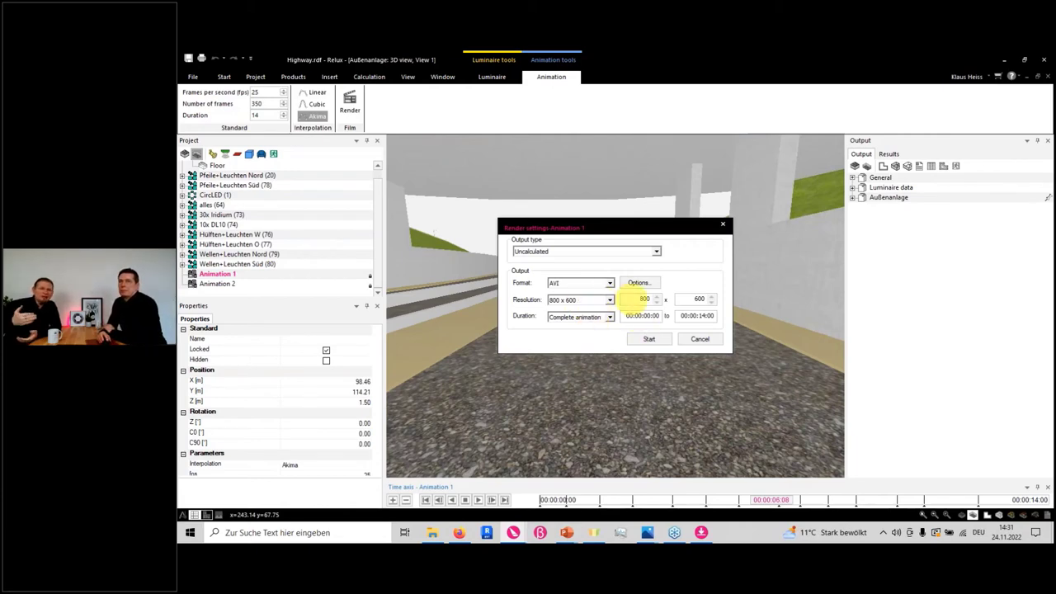
left_click(609, 300)
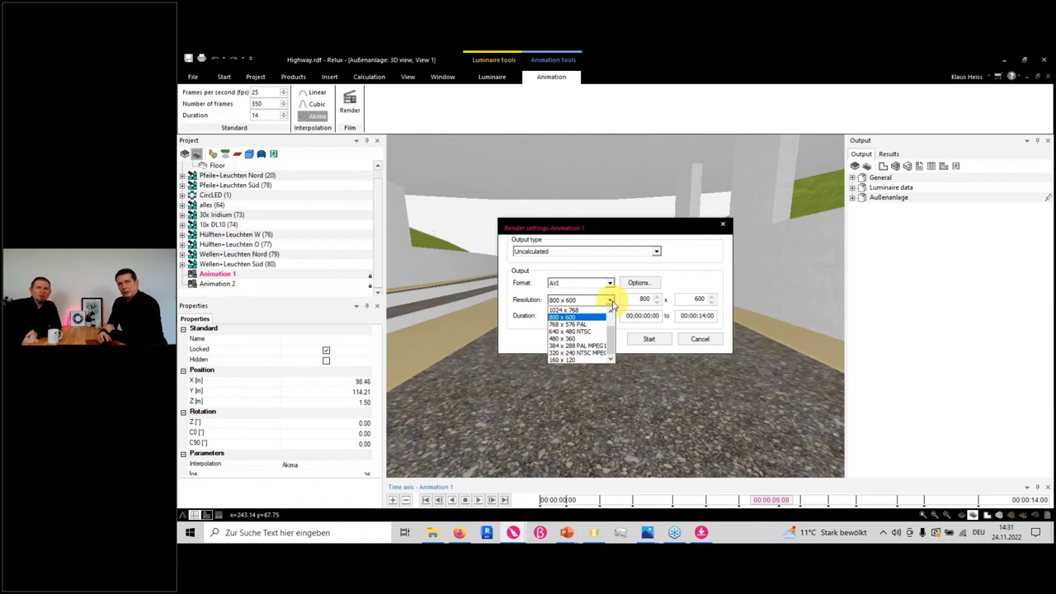
left_click(611, 302)
left_click(700, 339)
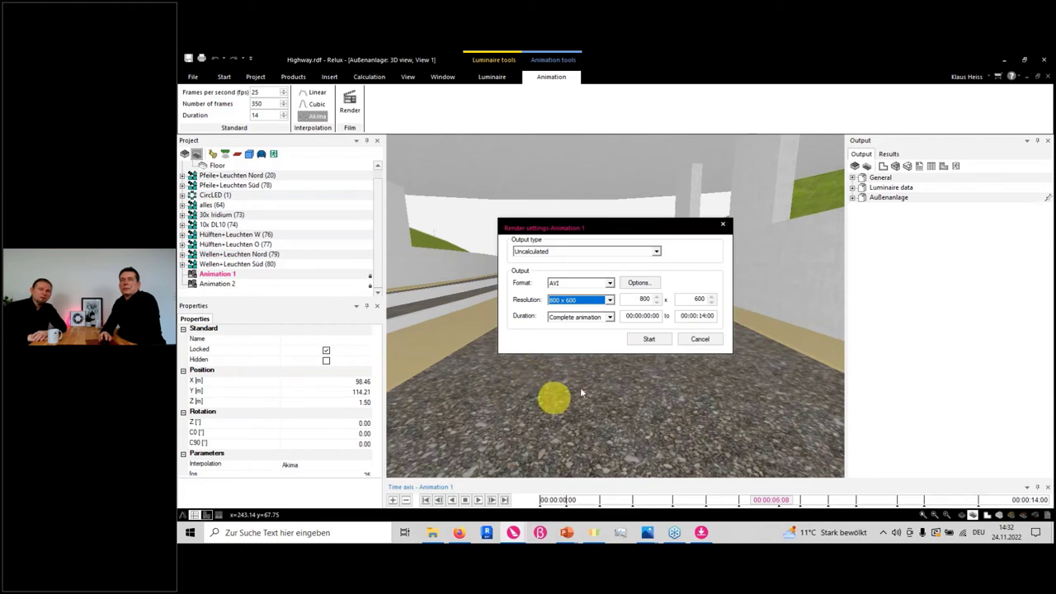
left_click_drag(596, 237, 564, 279)
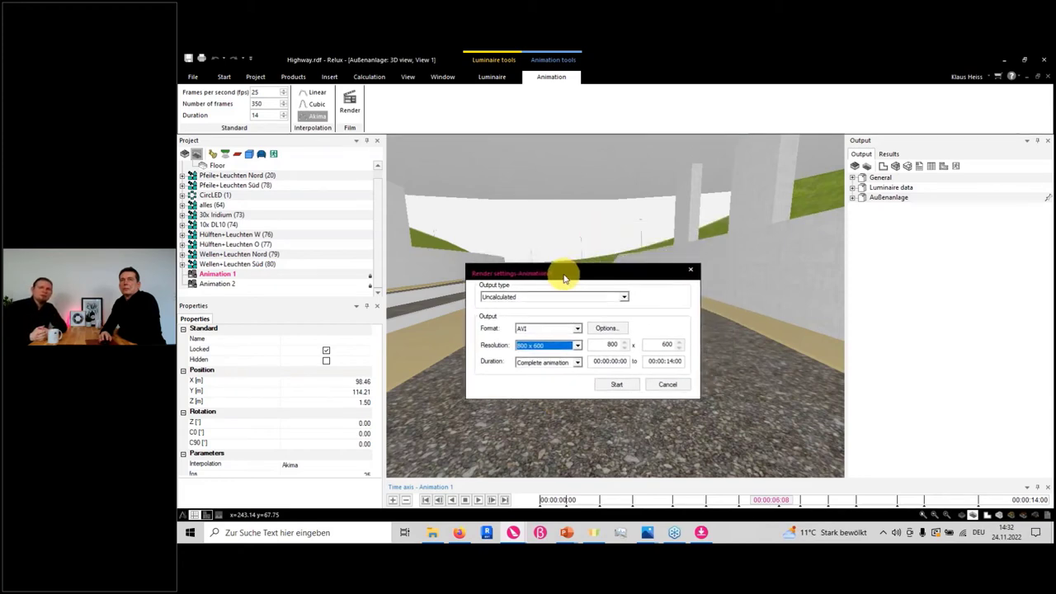